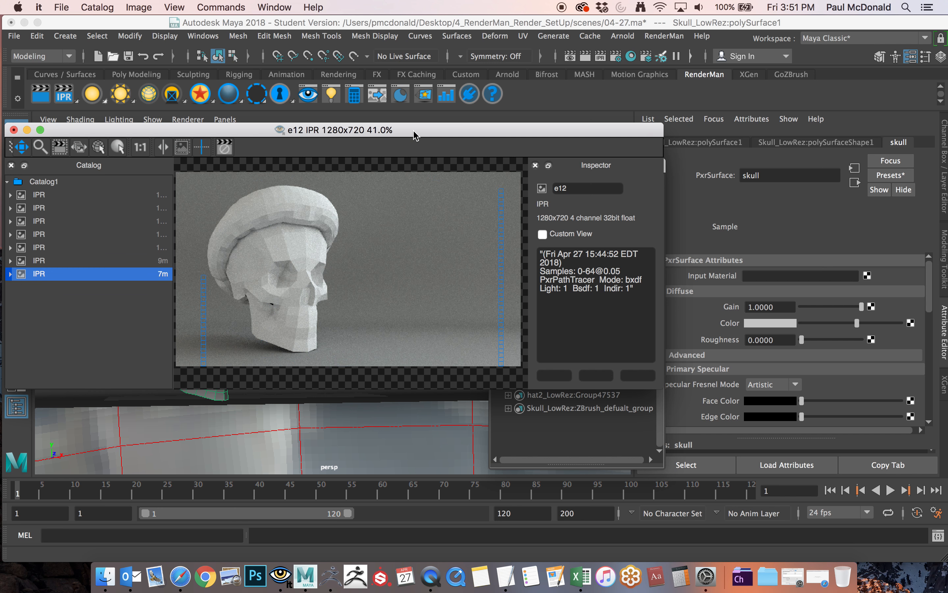
Close the render window and look through the shotCam camera in the viewport.
{"action": "left_click", "coordinate": [14, 130]}
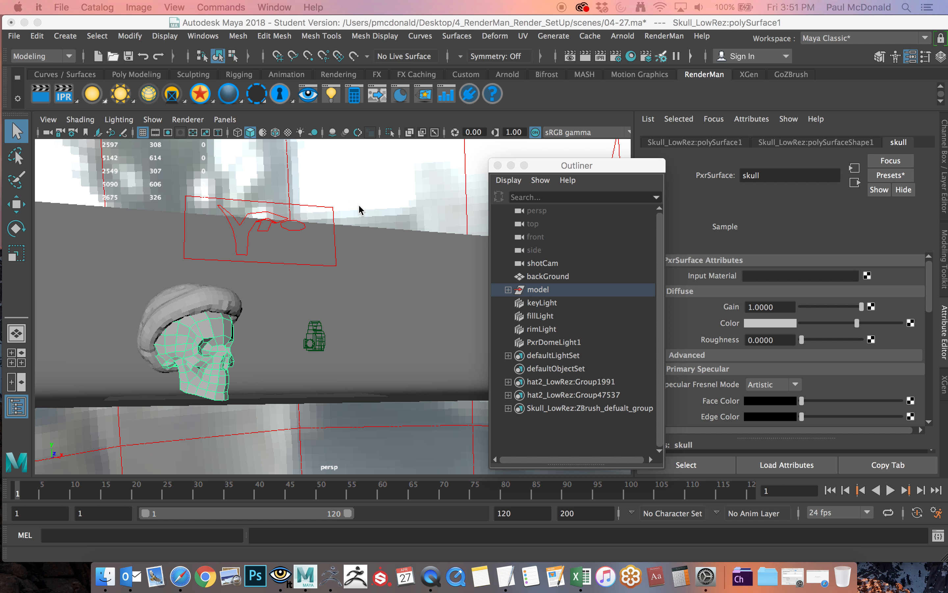
{"action": "left_click_drag", "start_coordinate": [246, 235], "coordinate": [225, 248], "text": "alt"}
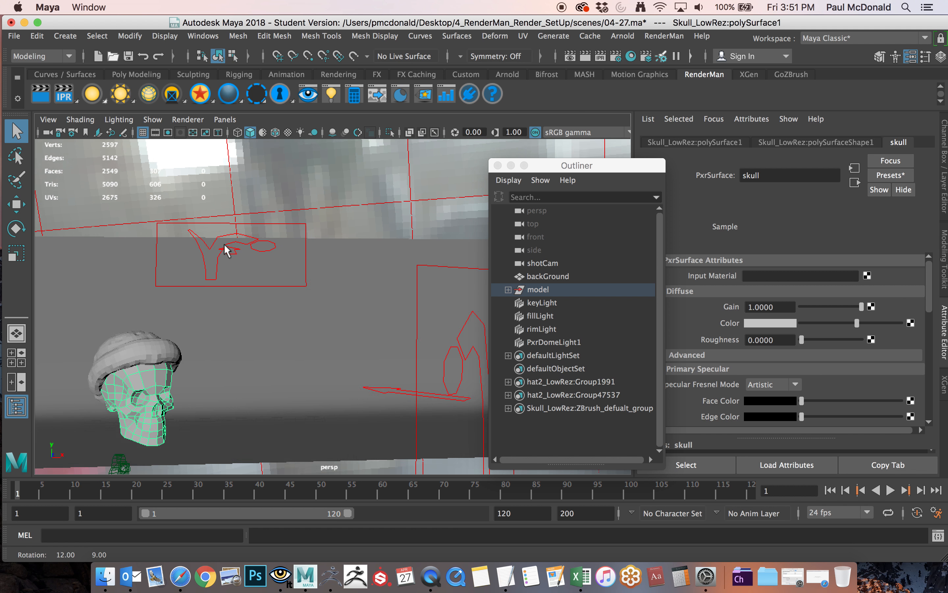
{"action": "middle_click_drag", "start_coordinate": [225, 247], "coordinate": [293, 223], "text": "alt"}
{"action": "scroll", "coordinate": [360, 208], "scroll_direction": "up", "scroll_amount": 5}
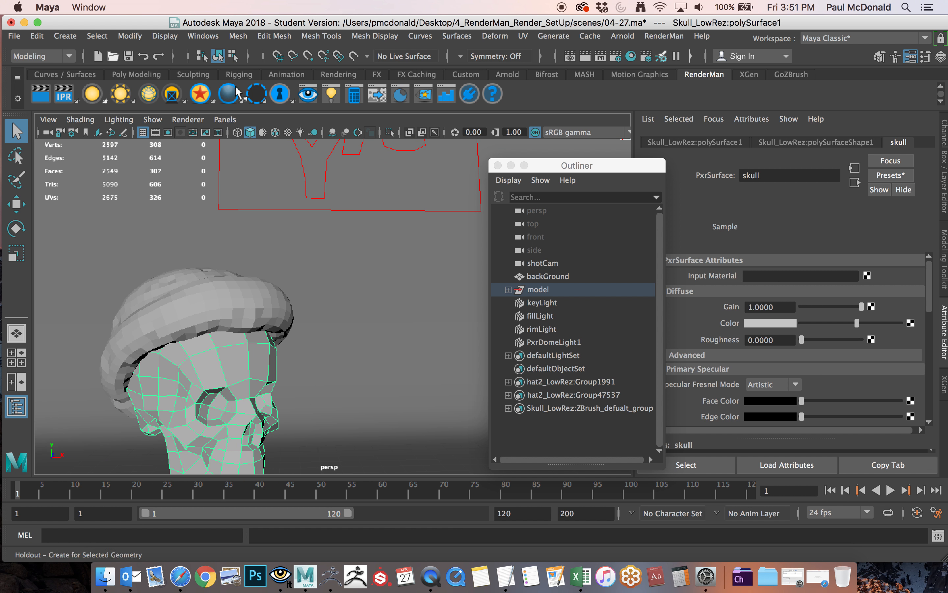
{"action": "left_click", "coordinate": [222, 119]}
{"action": "mouse_move", "coordinate": [247, 132]}
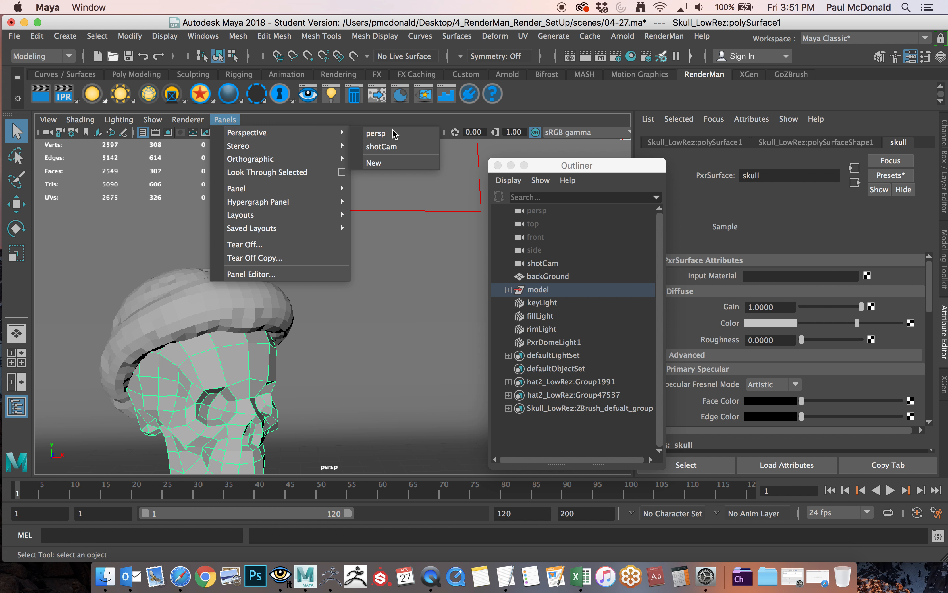
{"action": "left_click", "coordinate": [382, 147]}
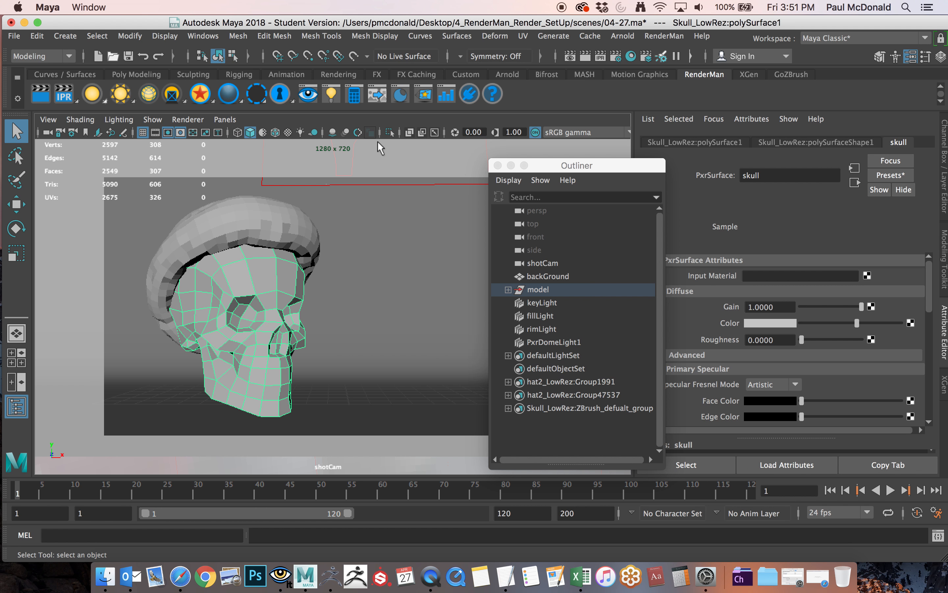
Add the RenderMan Subdiv Scheme attribute to the hat's shape node and check its subdivision settings.
{"action": "left_click", "coordinate": [242, 221]}
{"action": "left_click_drag", "start_coordinate": [618, 168], "coordinate": [571, 156]}
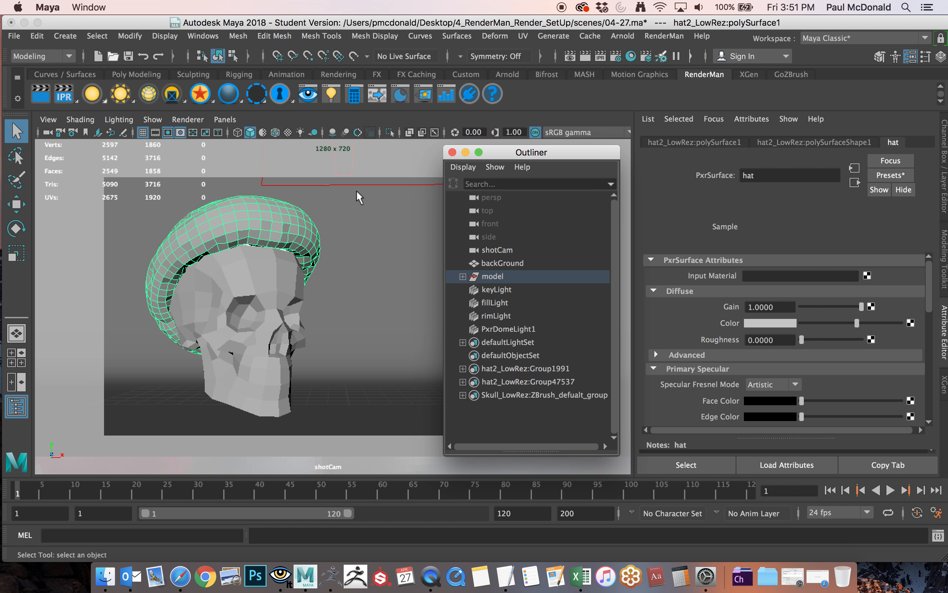
{"action": "left_click", "coordinate": [257, 278]}
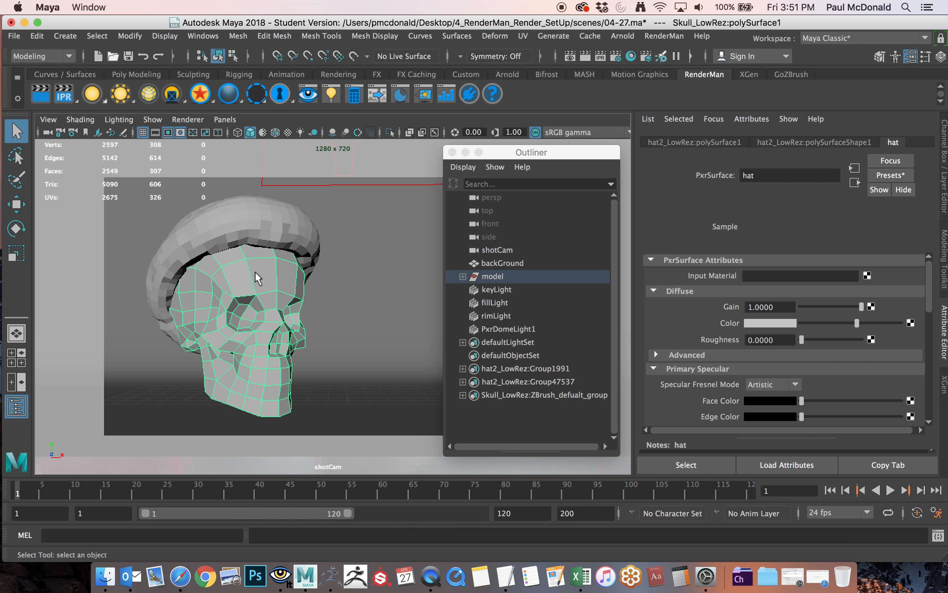
{"action": "left_click", "coordinate": [275, 232]}
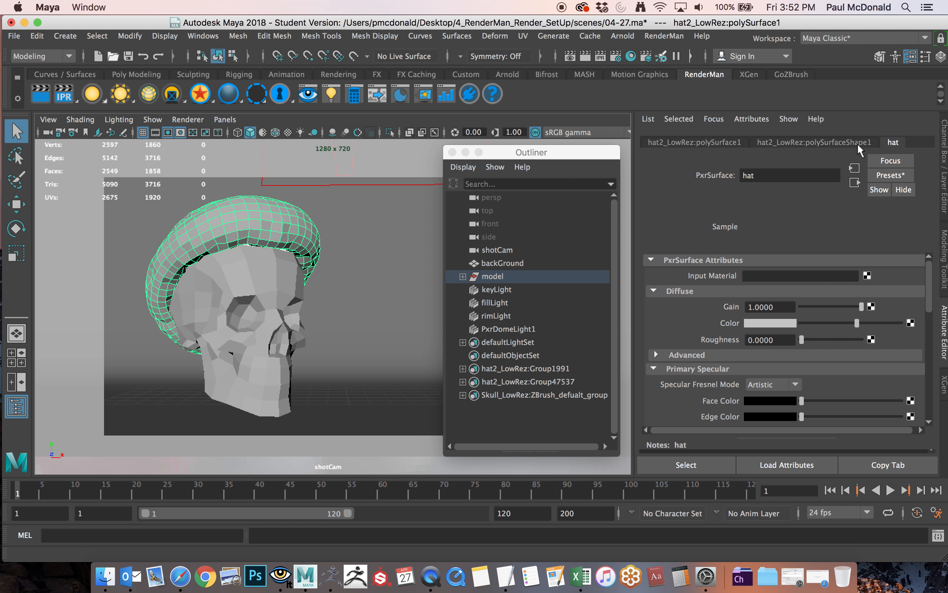
{"action": "left_click", "coordinate": [832, 142]}
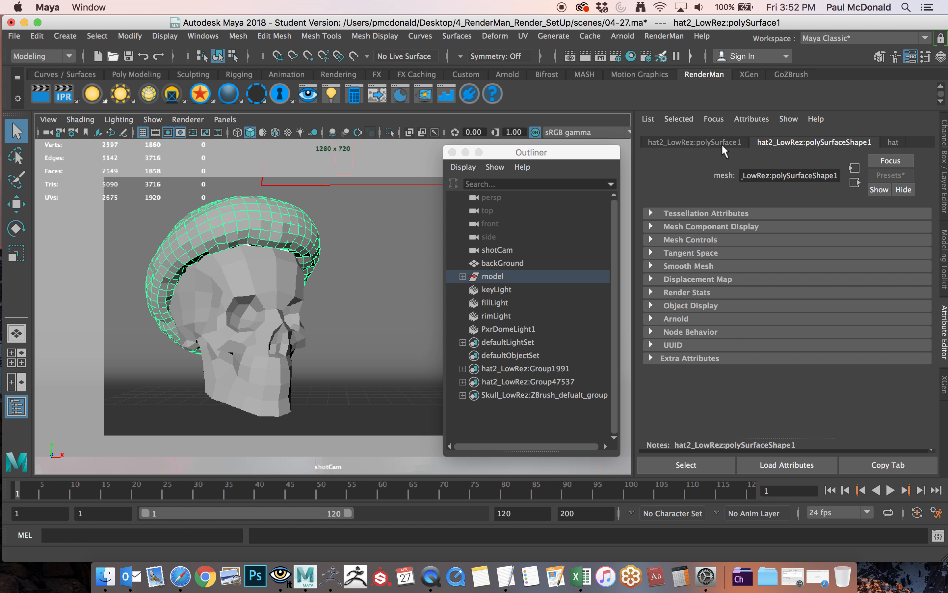
{"action": "left_click", "coordinate": [751, 118]}
{"action": "mouse_move", "coordinate": [761, 177]}
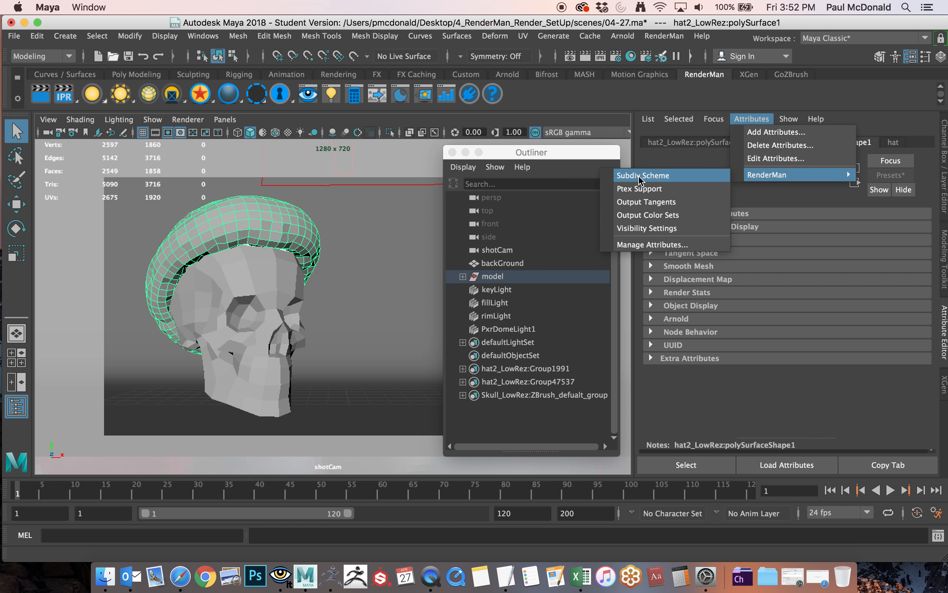
{"action": "left_click", "coordinate": [662, 176]}
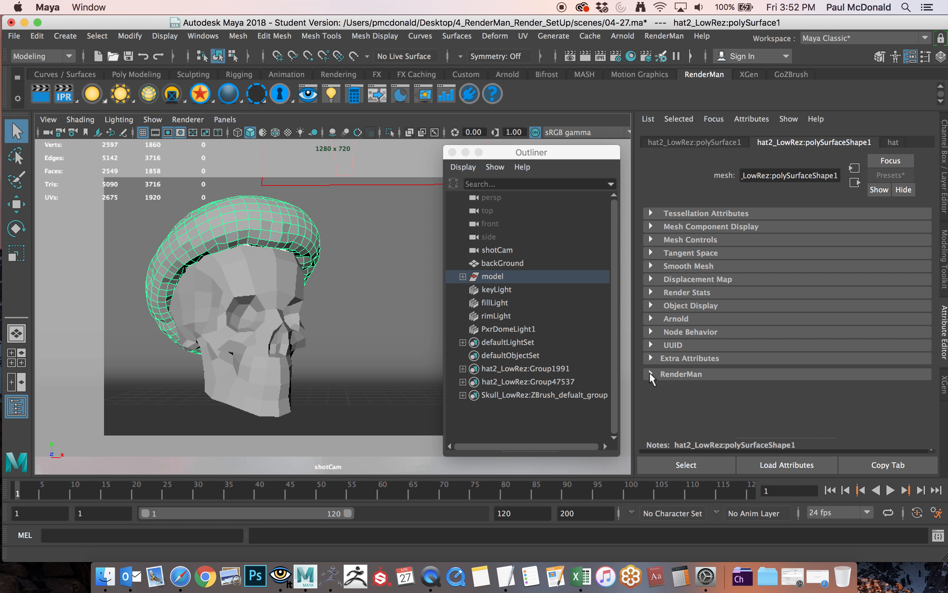
{"action": "left_click", "coordinate": [682, 376]}
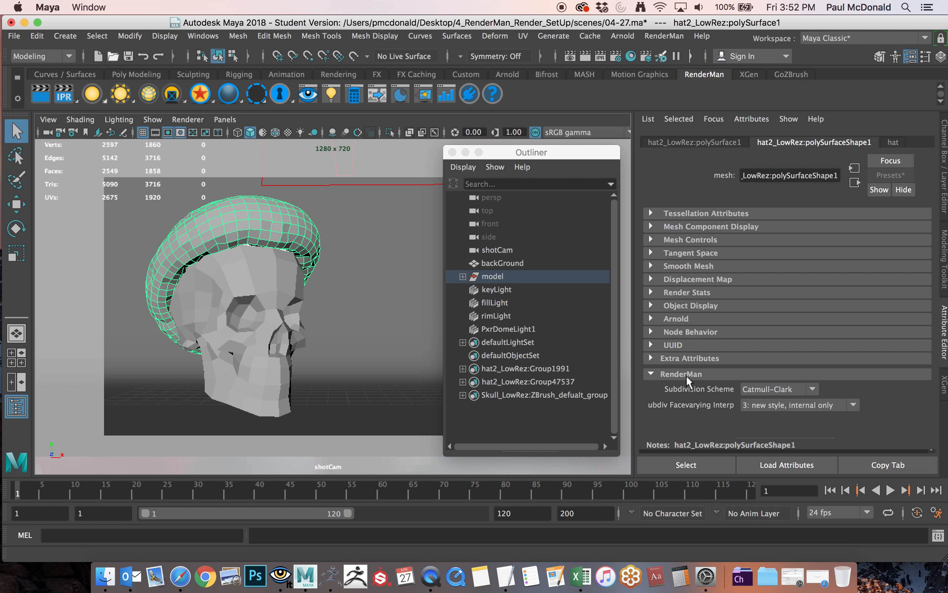
{"action": "left_click", "coordinate": [651, 373]}
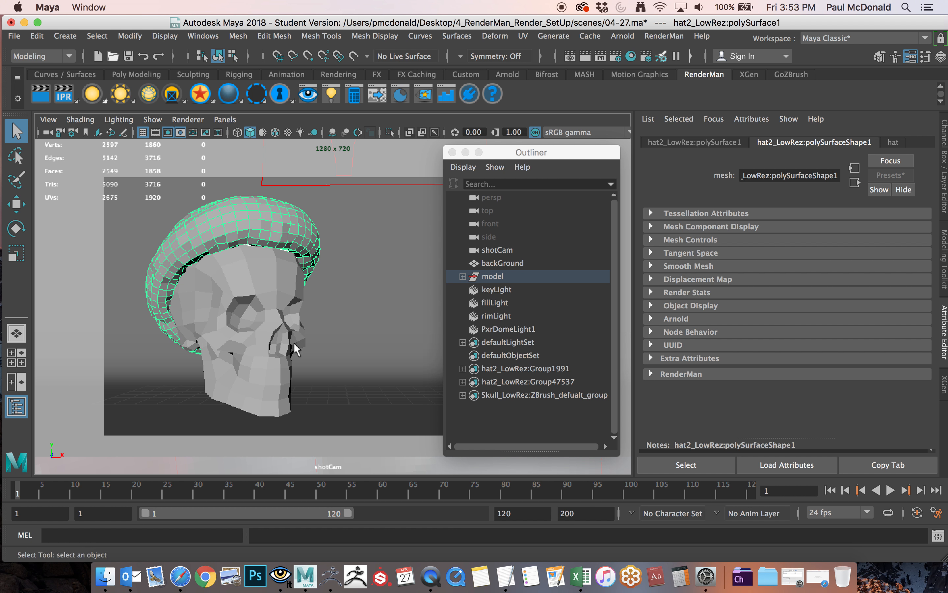
Restart the IPR render from the current camera, shotCam, to inspect the hat with its subdivision scheme.
{"action": "left_click", "coordinate": [280, 576]}
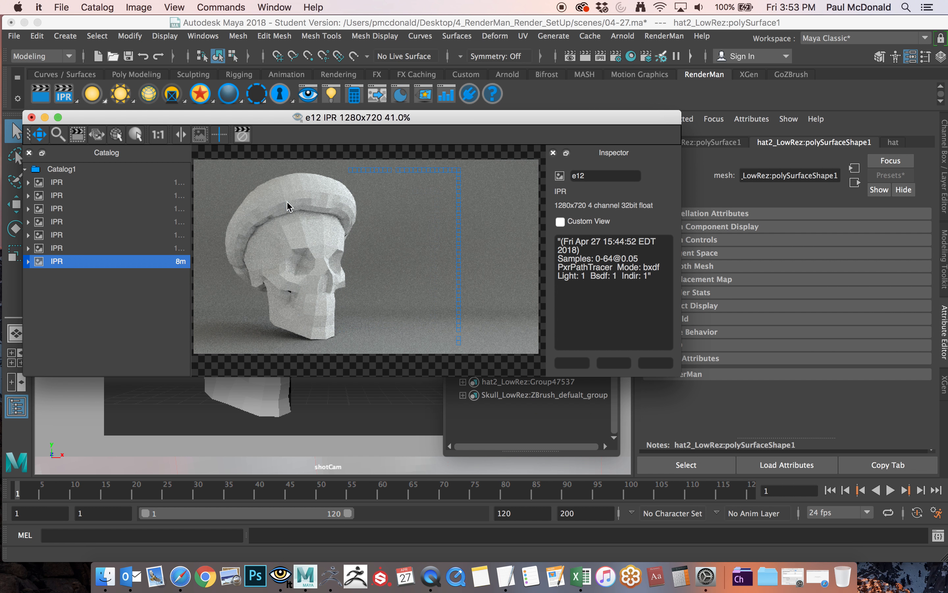
{"action": "left_click_drag", "start_coordinate": [277, 118], "coordinate": [315, 158]}
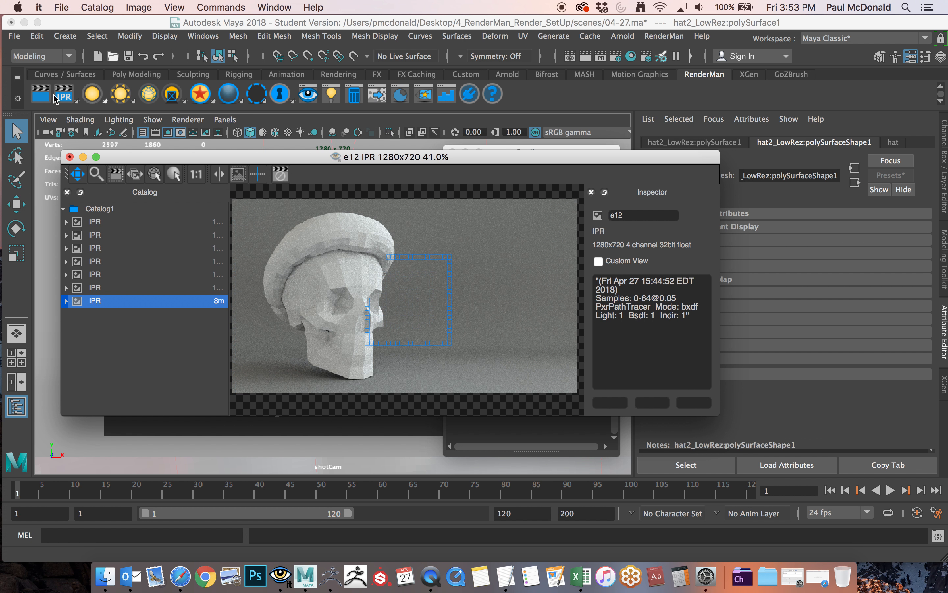
{"action": "right_click", "coordinate": [67, 97]}
{"action": "mouse_move", "coordinate": [85, 124]}
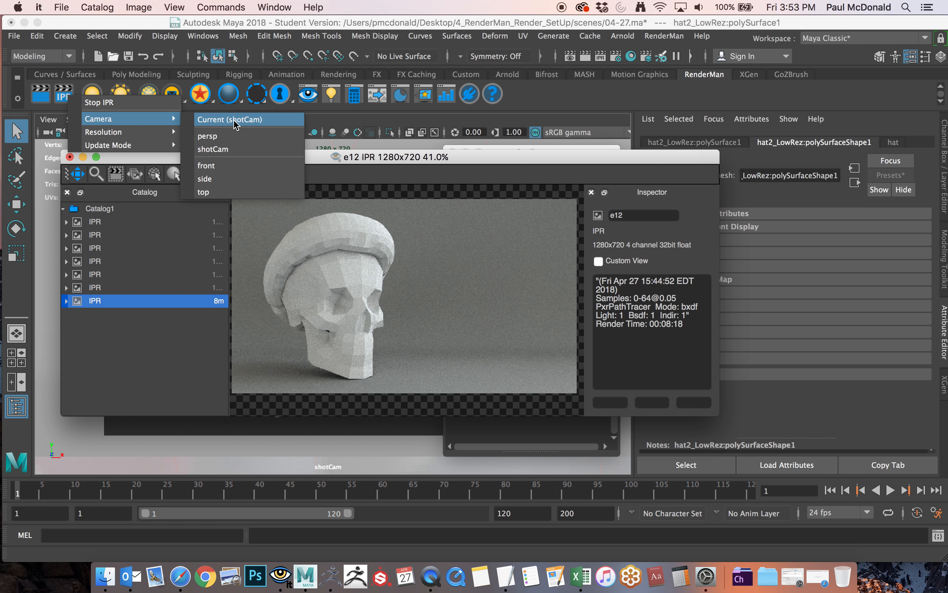
{"action": "left_click", "coordinate": [234, 120]}
{"action": "left_click_drag", "start_coordinate": [509, 161], "coordinate": [507, 135]}
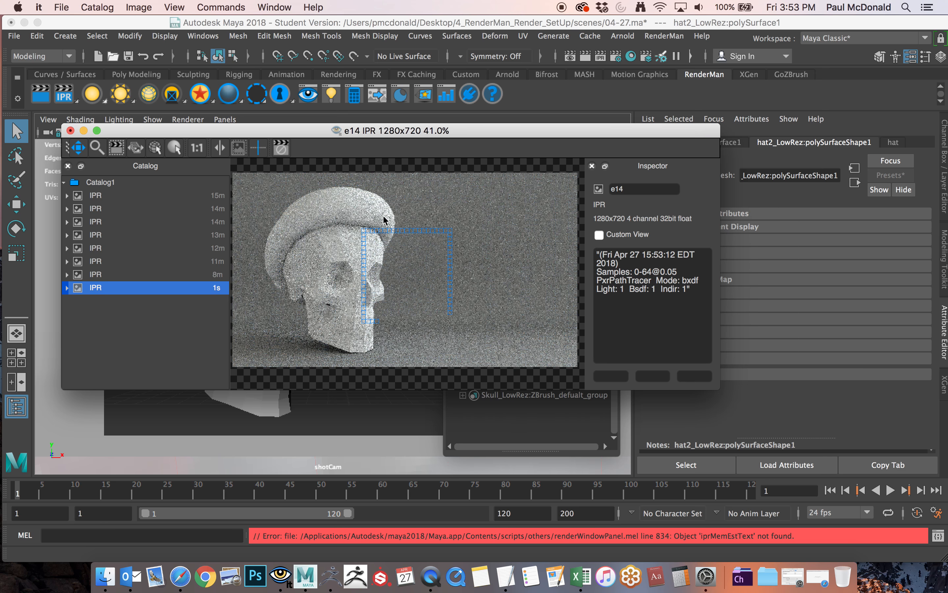
{"action": "scroll", "coordinate": [425, 239], "scroll_direction": "up", "scroll_amount": 1}
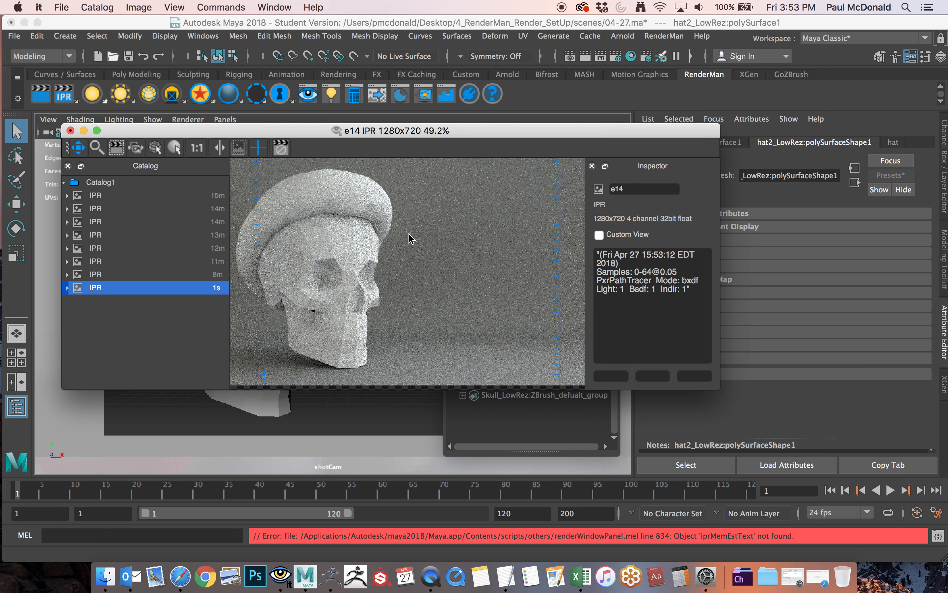
{"action": "left_click_drag", "start_coordinate": [412, 230], "coordinate": [473, 262]}
{"action": "scroll", "coordinate": [478, 250], "scroll_direction": "up", "scroll_amount": 1}
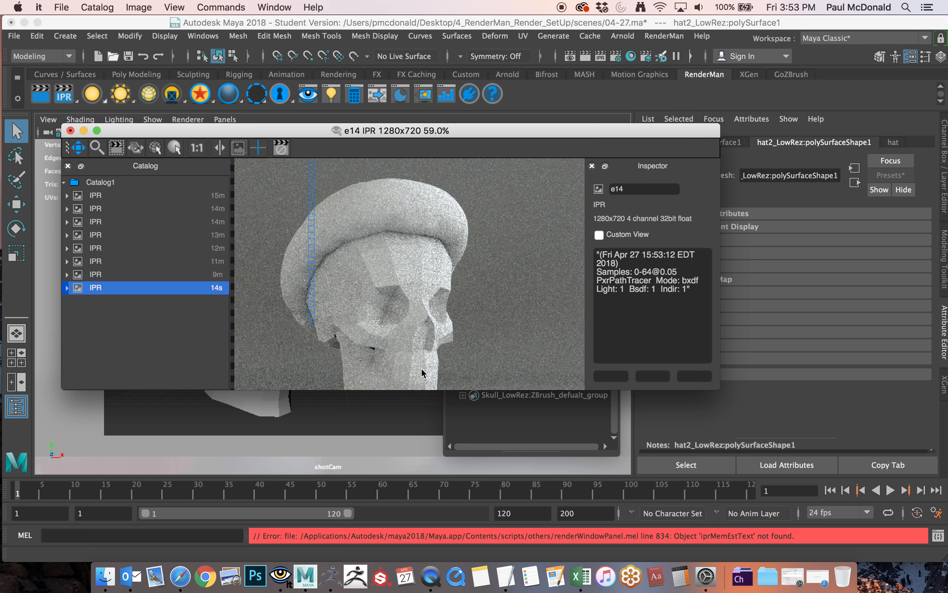
Move the render window away from the model and select the skull mesh.
{"action": "left_click_drag", "start_coordinate": [548, 134], "coordinate": [466, 4]}
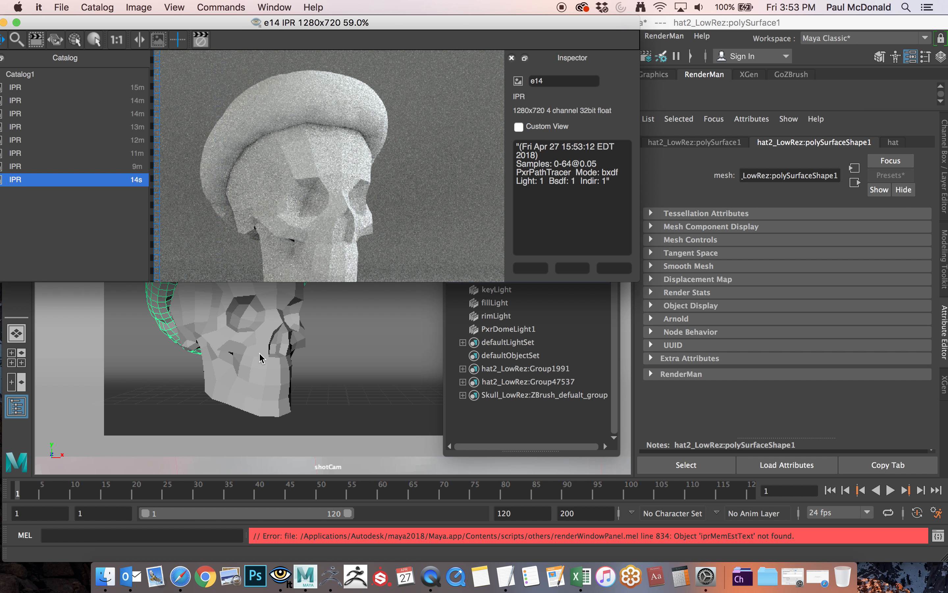
{"action": "left_click", "coordinate": [259, 352]}
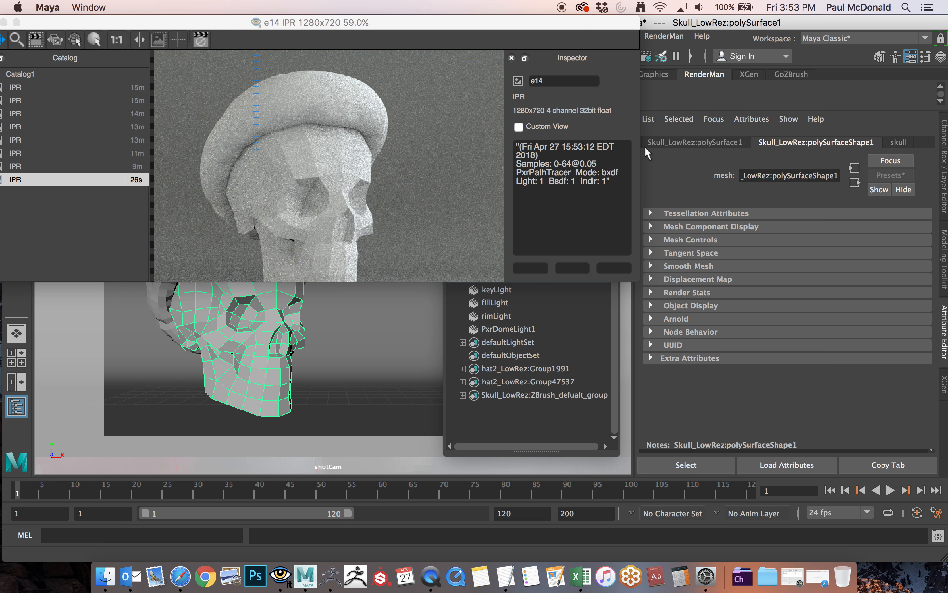
{"action": "left_click", "coordinate": [753, 119]}
{"action": "mouse_move", "coordinate": [748, 176]}
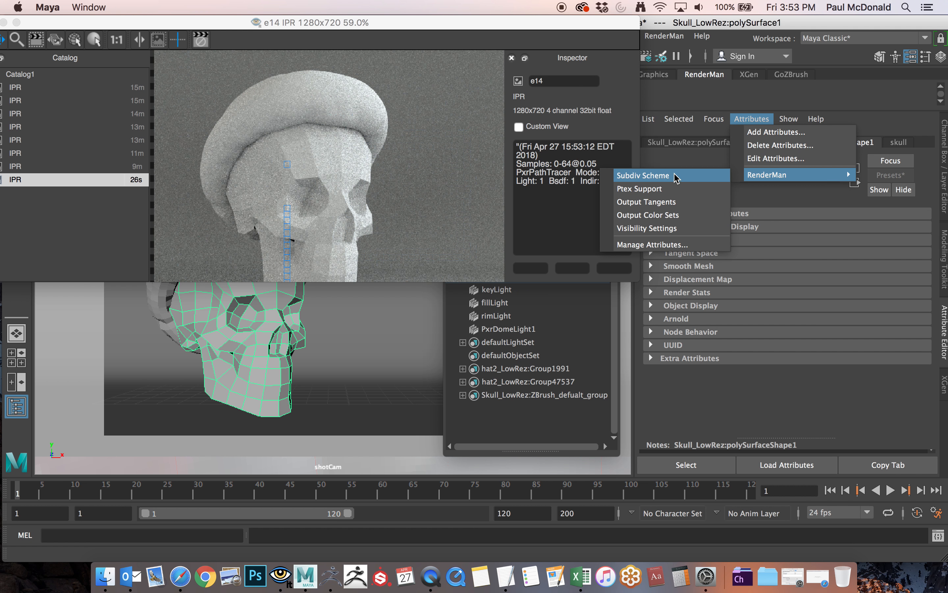
{"action": "left_click", "coordinate": [838, 89]}
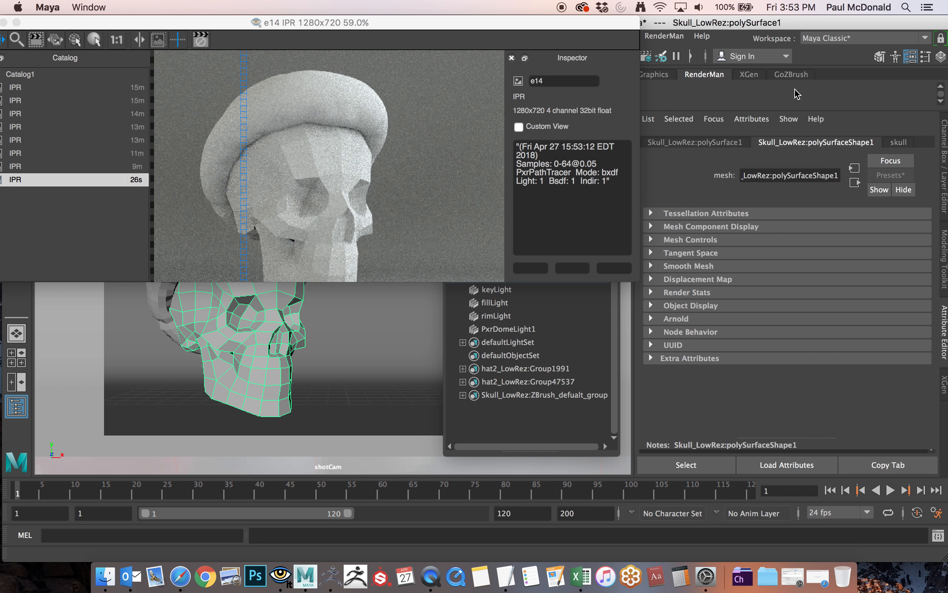
{"action": "left_click", "coordinate": [899, 142]}
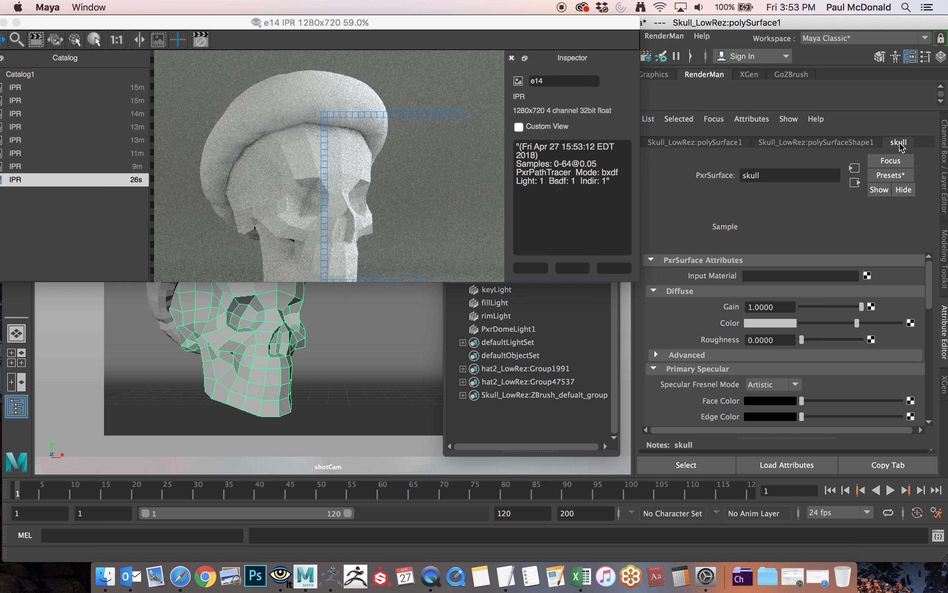
{"action": "left_click", "coordinate": [751, 119]}
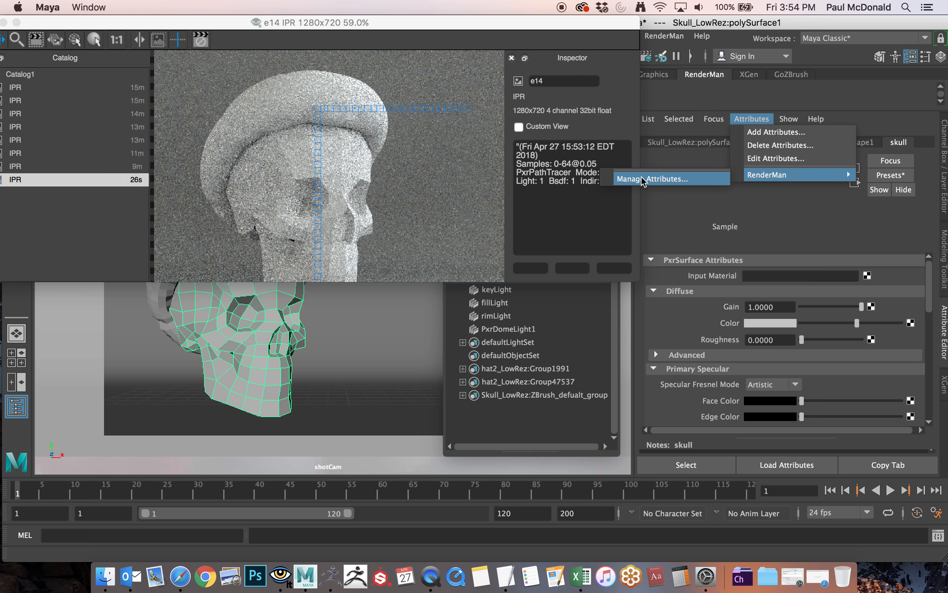
{"action": "left_click", "coordinate": [781, 208]}
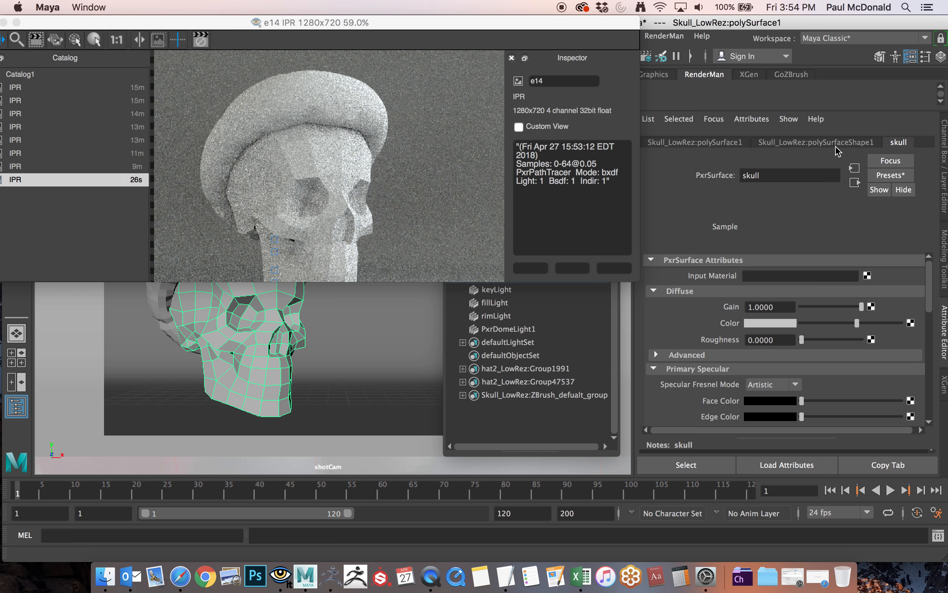
Add the RenderMan Subdiv Scheme attribute to the skull's shape node.
{"action": "left_click", "coordinate": [852, 145]}
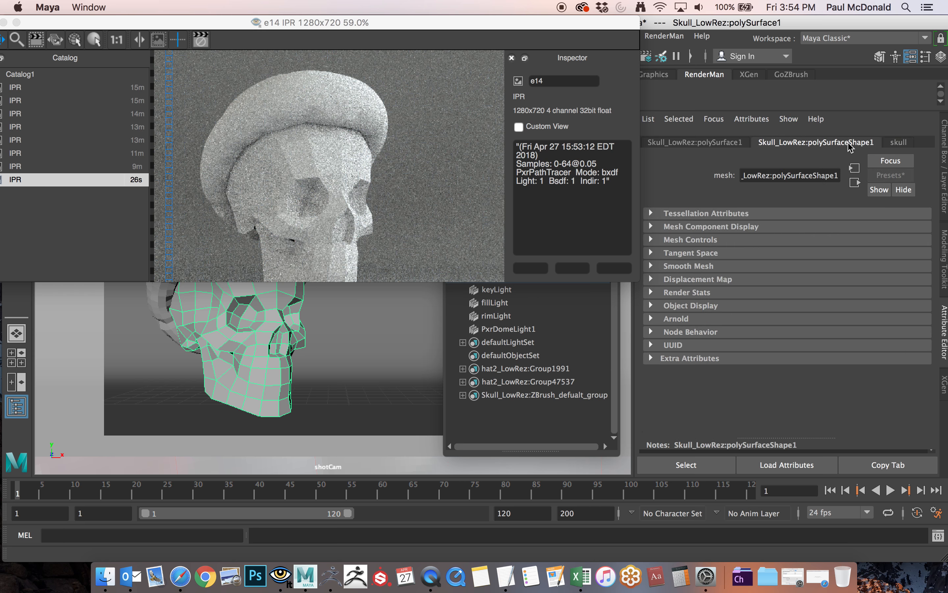
{"action": "left_click", "coordinate": [756, 119]}
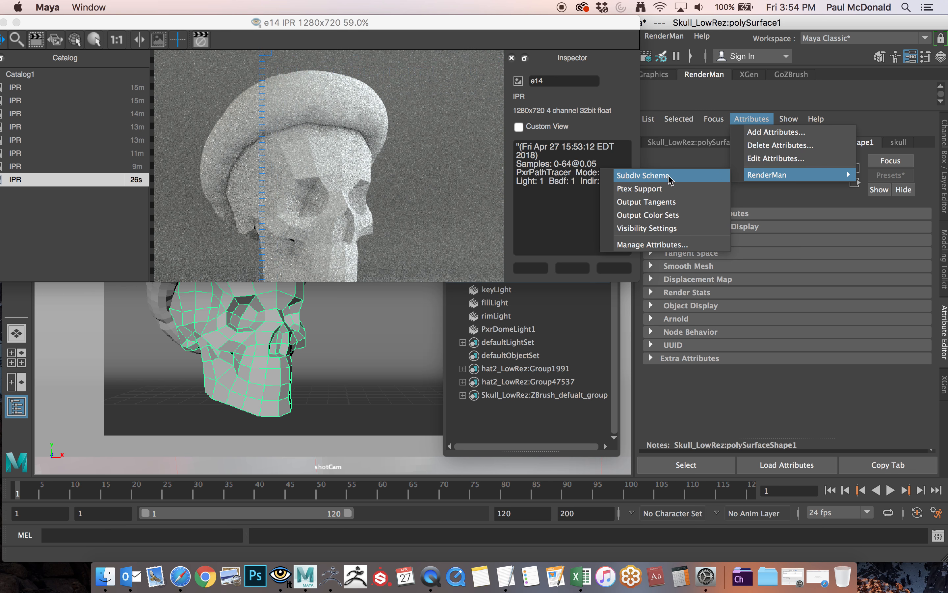
{"action": "left_click", "coordinate": [658, 176]}
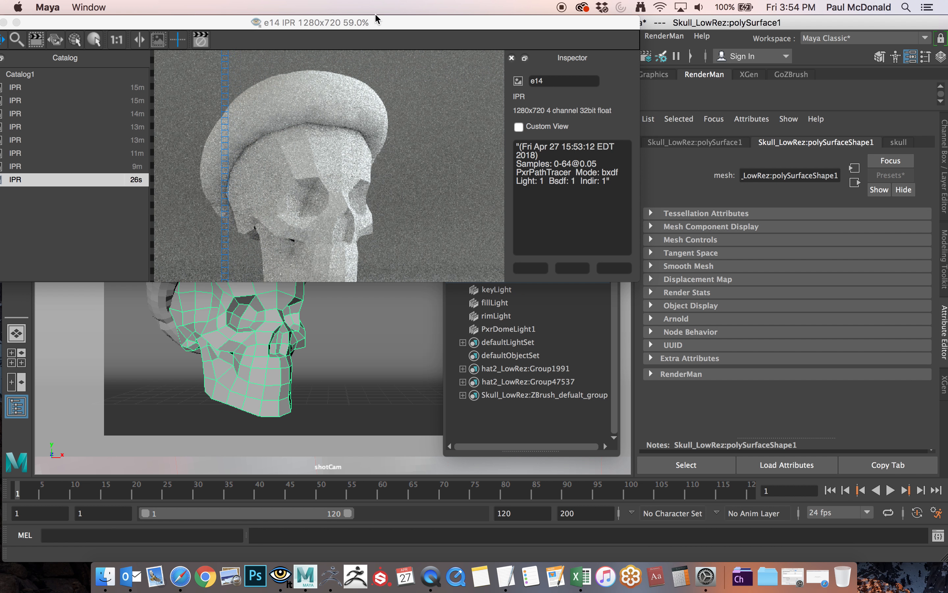
Start a fresh IPR render to check the subdivided skull together with the hat.
{"action": "left_click_drag", "start_coordinate": [396, 23], "coordinate": [544, 123]}
{"action": "right_click", "coordinate": [72, 101]}
{"action": "mouse_move", "coordinate": [155, 122]}
{"action": "left_click", "coordinate": [225, 129]}
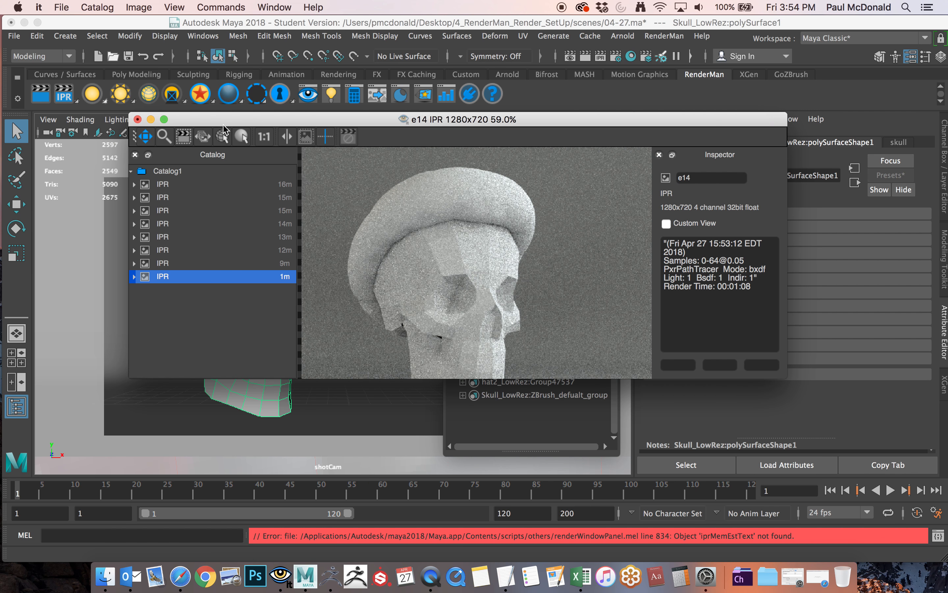
{"action": "left_click_drag", "start_coordinate": [303, 125], "coordinate": [166, 64]}
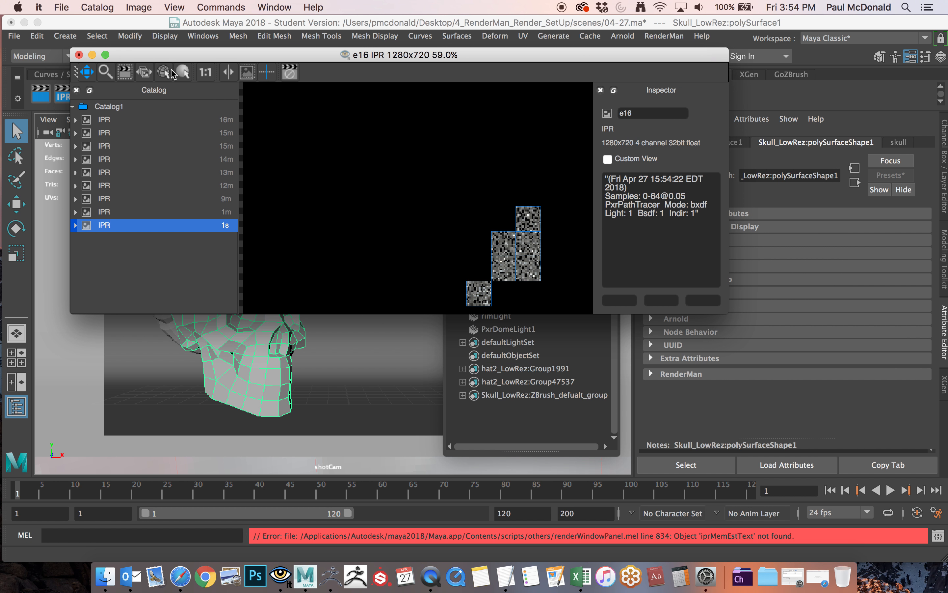
{"action": "scroll", "coordinate": [511, 237], "scroll_direction": "down", "scroll_amount": 1}
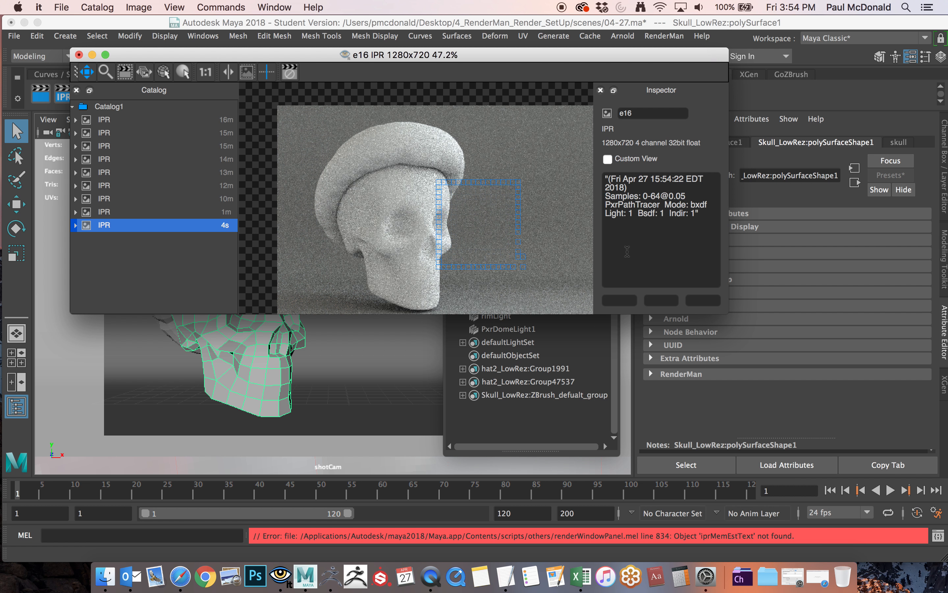
Clear the render window from view, open the Hypershade and delete the unused nodes.
{"action": "left_click_drag", "start_coordinate": [580, 57], "coordinate": [0, 175]}
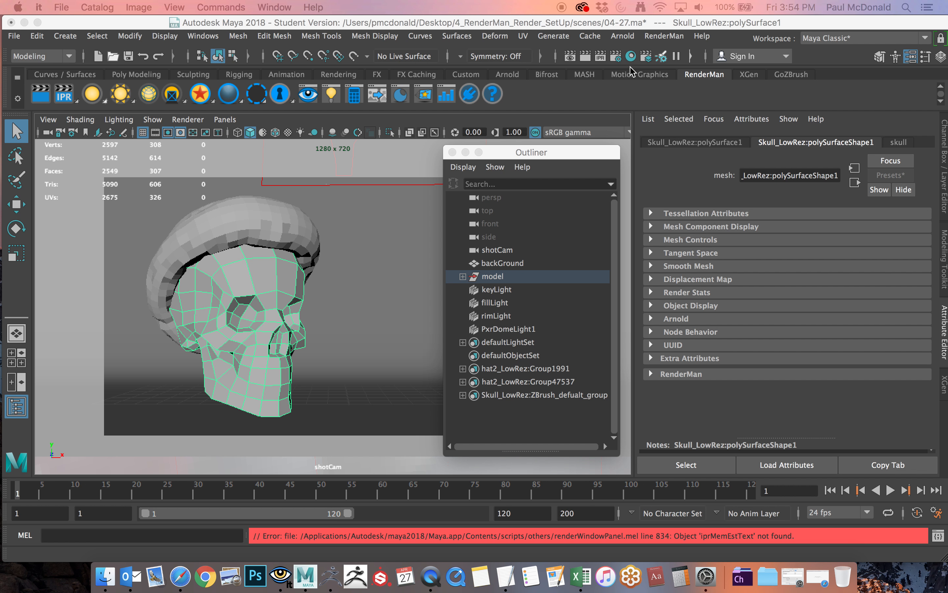
{"action": "left_click", "coordinate": [632, 58]}
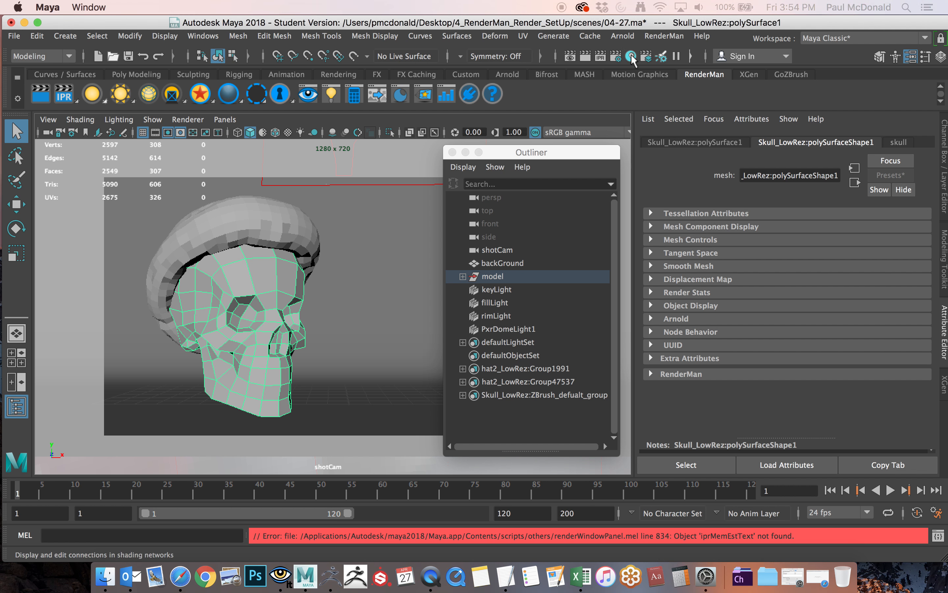
{"action": "left_click", "coordinate": [632, 57]}
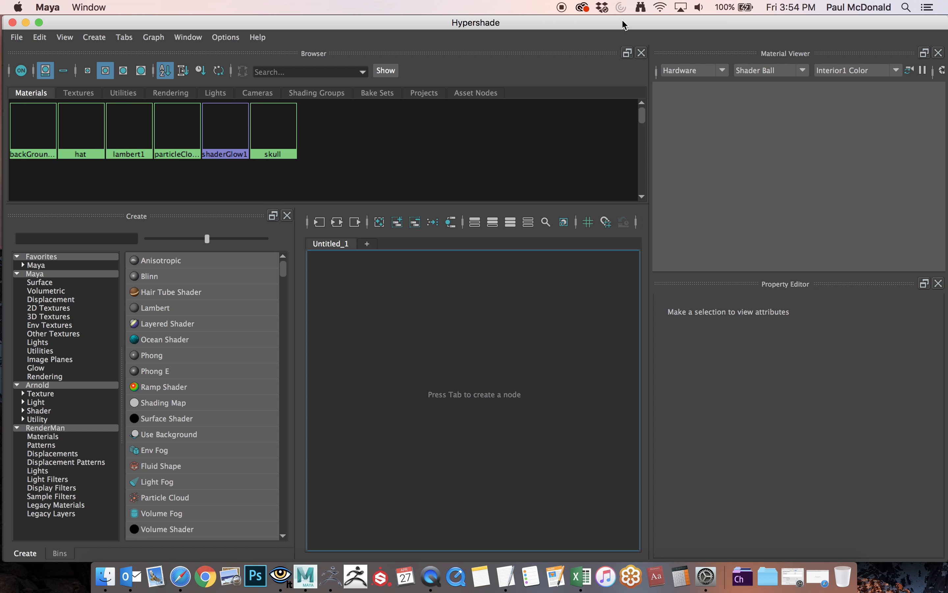
{"action": "left_click_drag", "start_coordinate": [642, 25], "coordinate": [682, 27]}
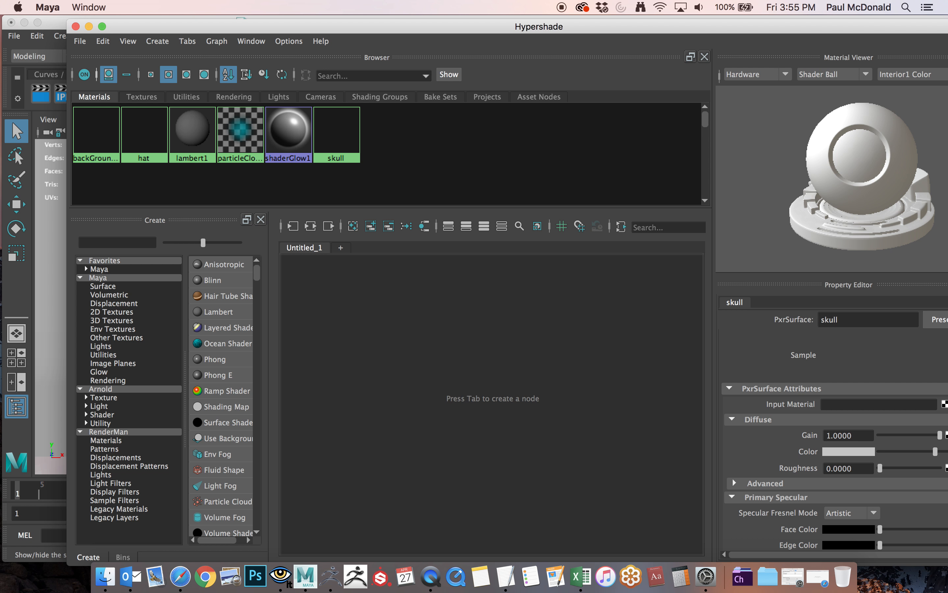
{"action": "left_click", "coordinate": [103, 41]}
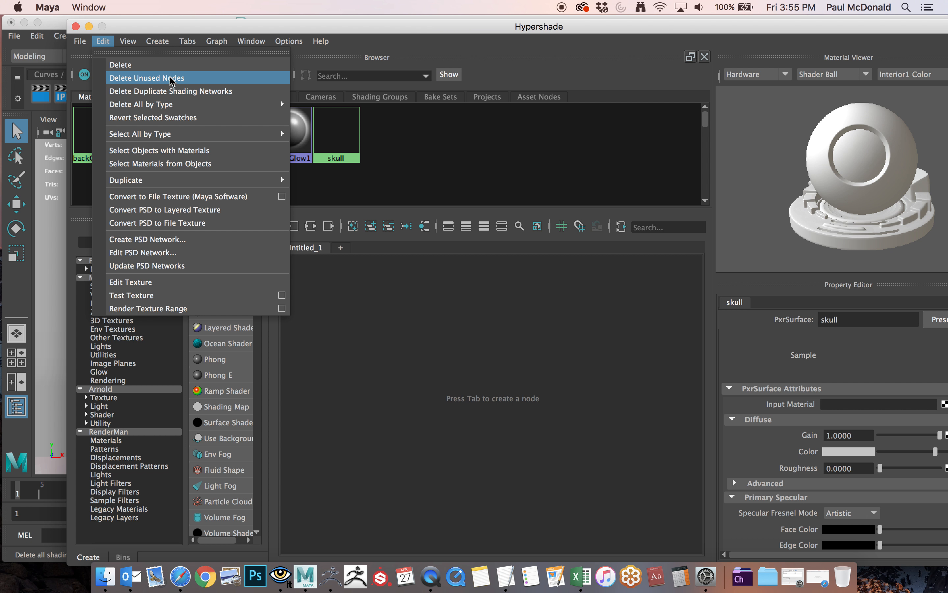
{"action": "left_click", "coordinate": [186, 81]}
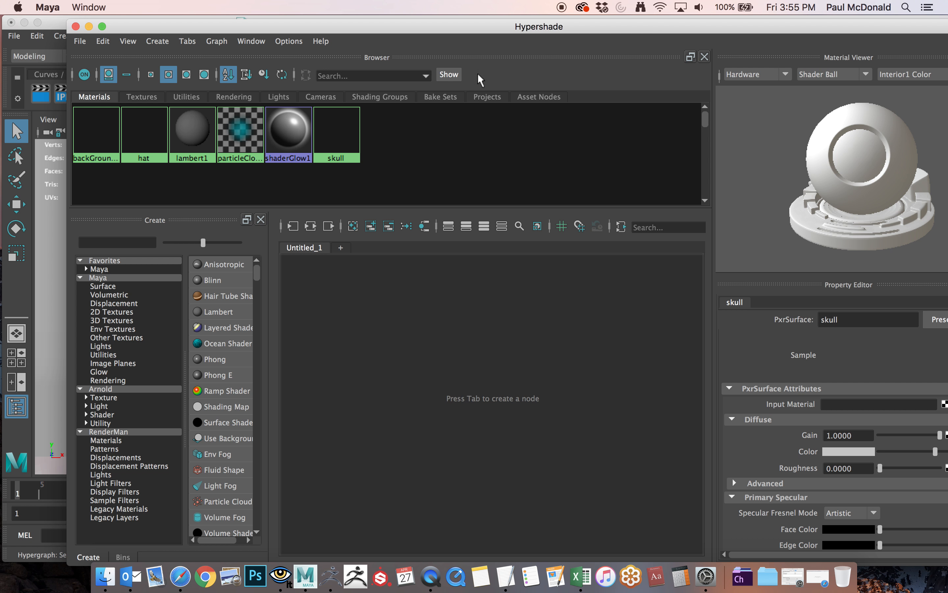
Select the hat material in the Hypershade browser.
{"action": "left_click_drag", "start_coordinate": [466, 28], "coordinate": [460, 26]}
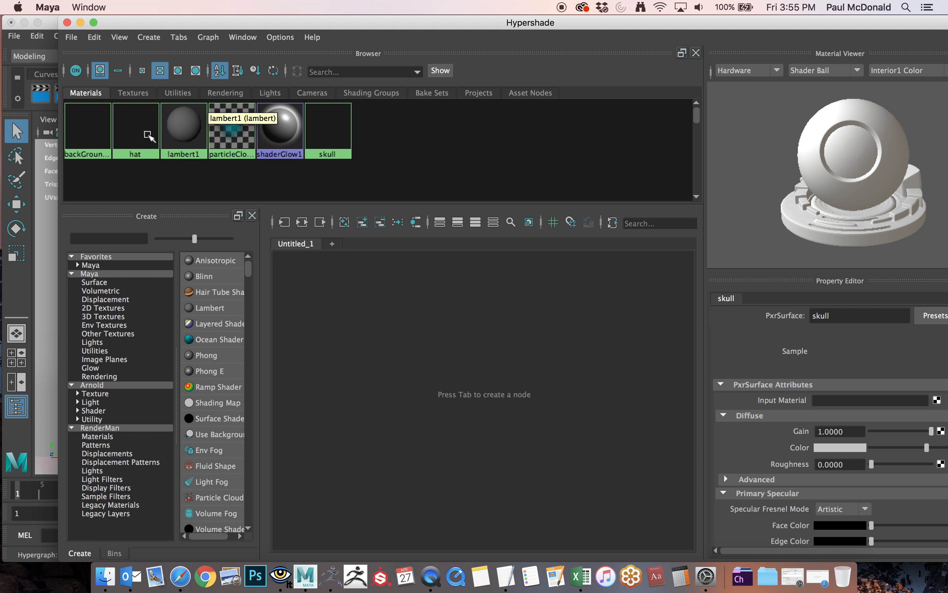
{"action": "left_click", "coordinate": [136, 130]}
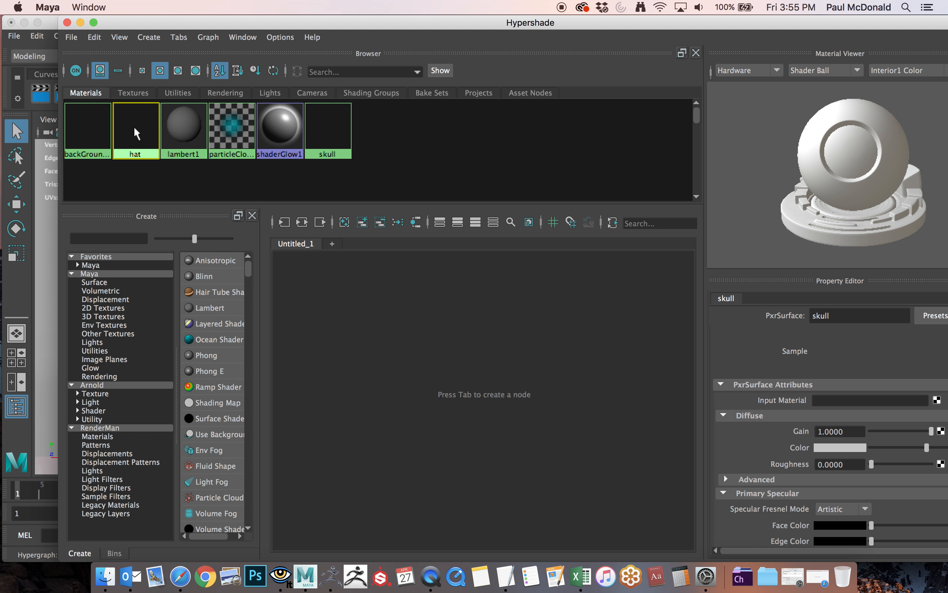
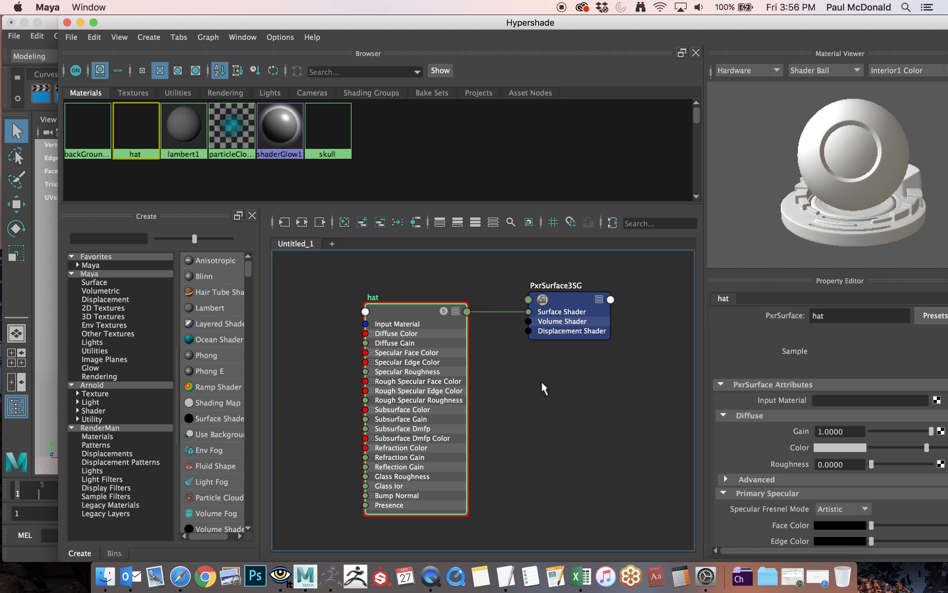
Create a RenderMan PxrTexture node, filtering the node list by "pxrt", and place it below the hat material in the graph.
{"action": "right_click_drag", "start_coordinate": [617, 386], "coordinate": [570, 406], "text": "alt"}
{"action": "middle_click_drag", "start_coordinate": [578, 402], "coordinate": [502, 364], "text": "alt"}
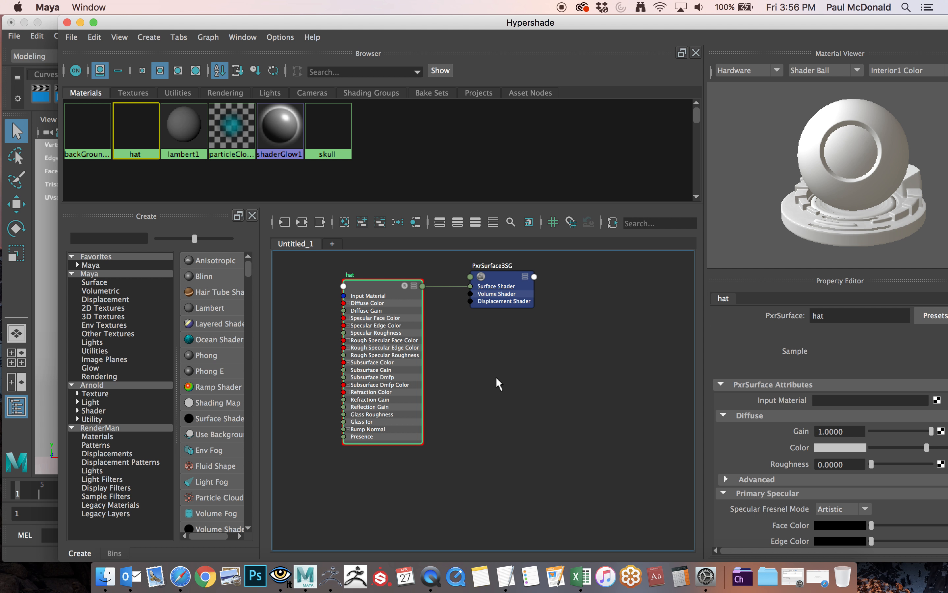
{"action": "left_click", "coordinate": [105, 428]}
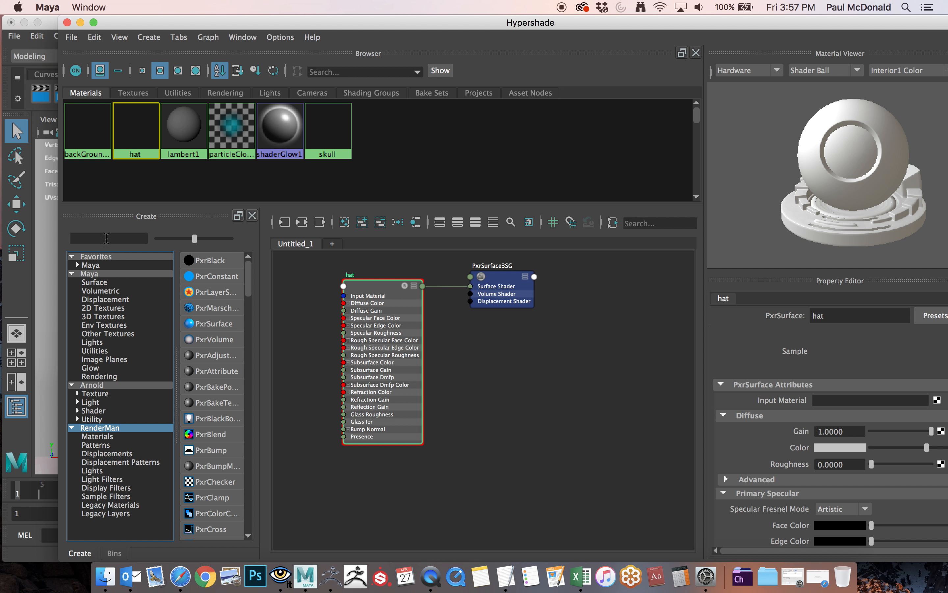
{"action": "left_click_drag", "start_coordinate": [250, 275], "coordinate": [255, 403]}
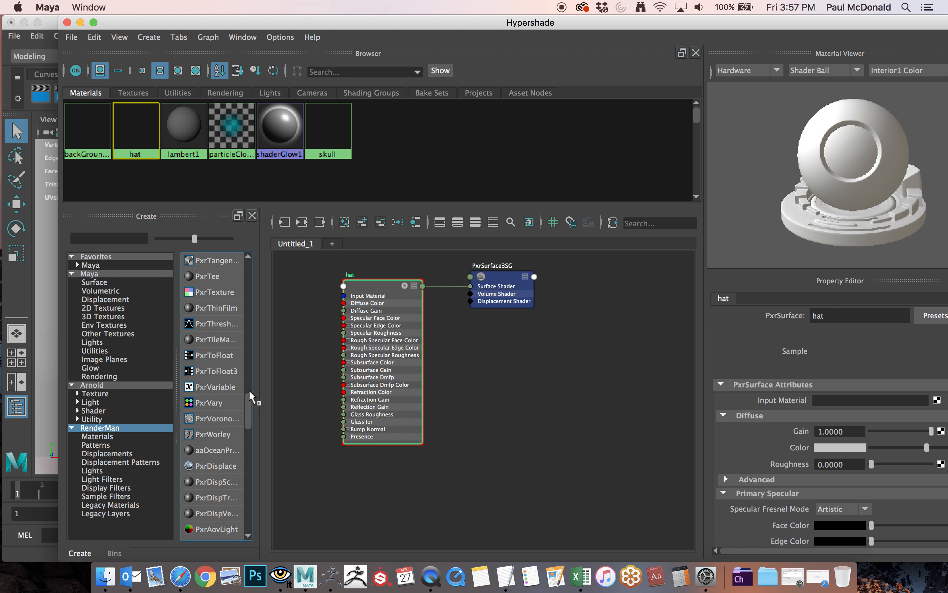
{"action": "left_click_drag", "start_coordinate": [247, 399], "coordinate": [247, 391]}
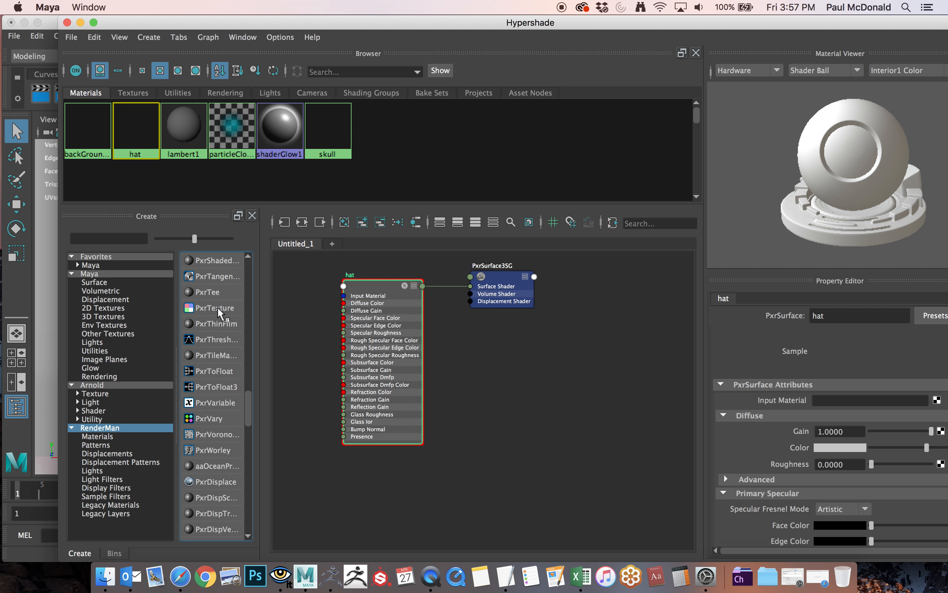
{"action": "left_click", "coordinate": [108, 238]}
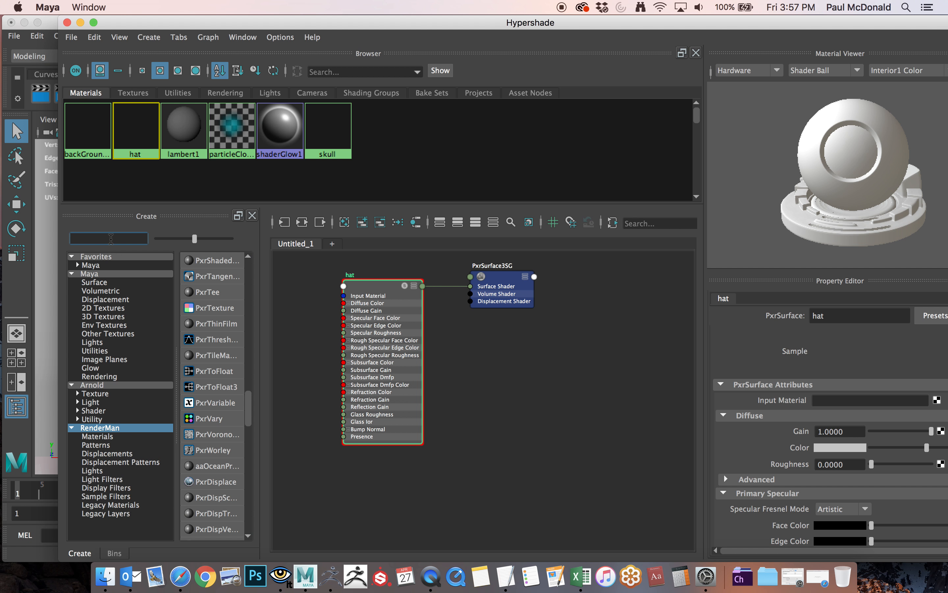
{"action": "type", "text": "pxrt"}
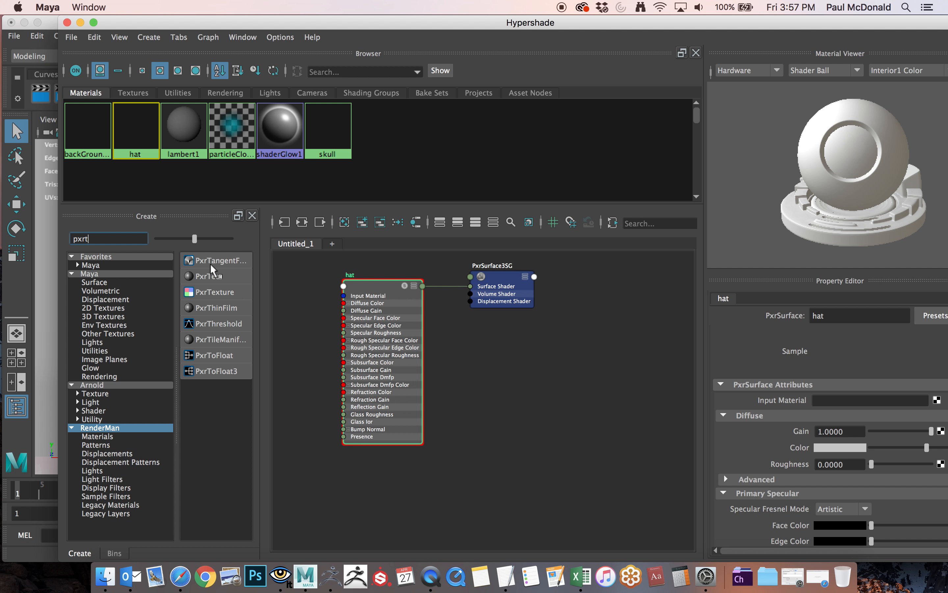
{"action": "left_click", "coordinate": [213, 293]}
{"action": "left_click_drag", "start_coordinate": [564, 423], "coordinate": [344, 472]}
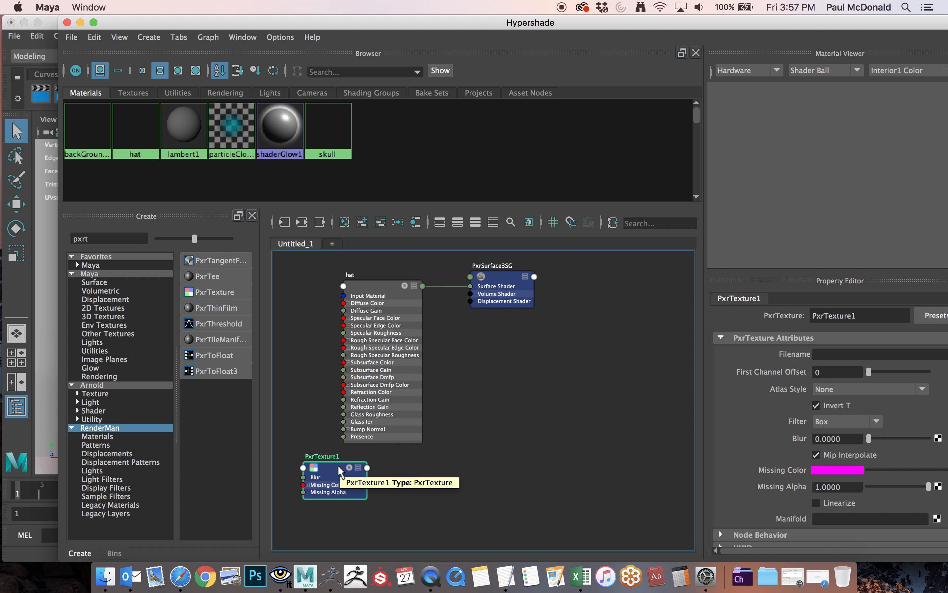
Expand the PxrTexture node in the graph to show all its input and output attributes.
{"action": "key", "text": "3"}
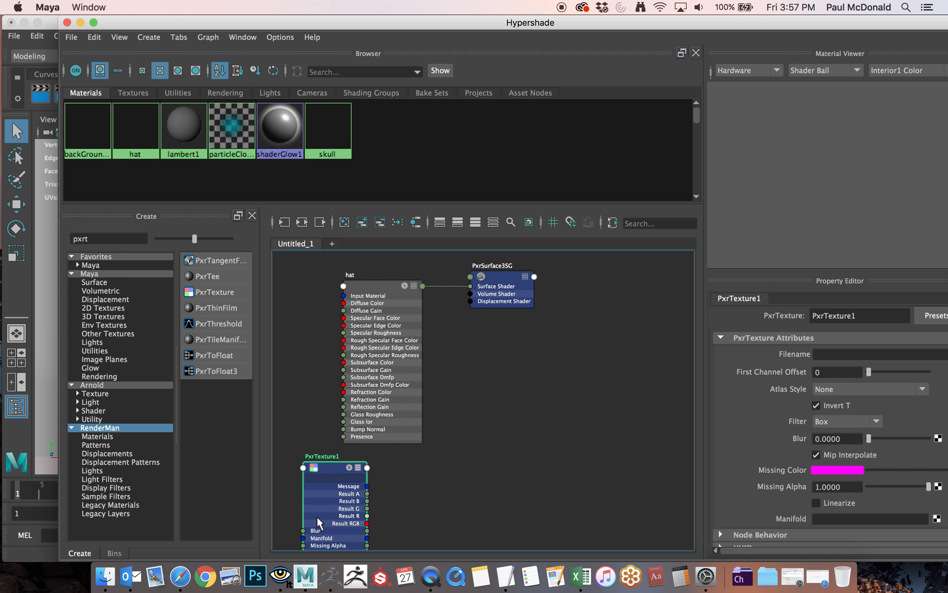
{"action": "key", "text": "1"}
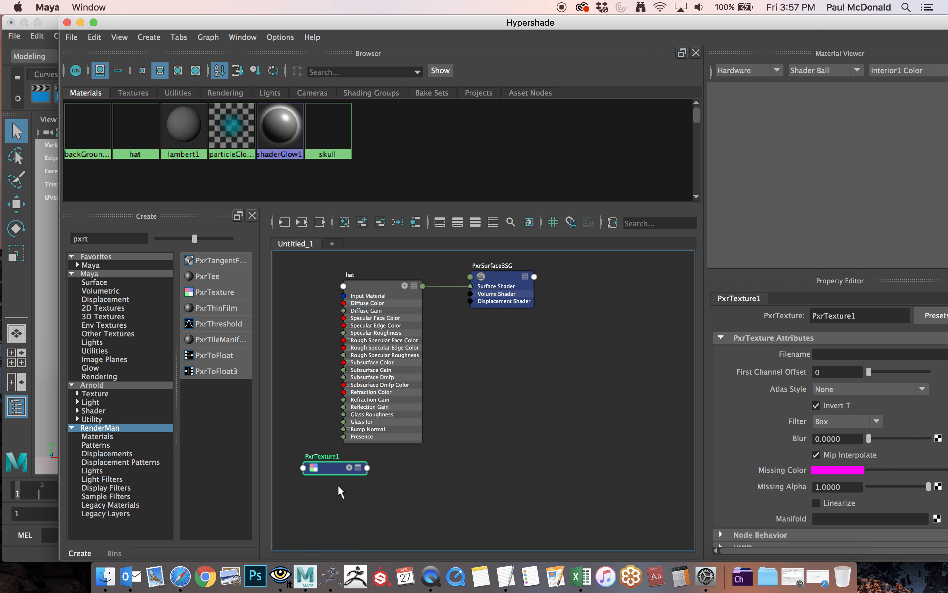
{"action": "key", "text": "2"}
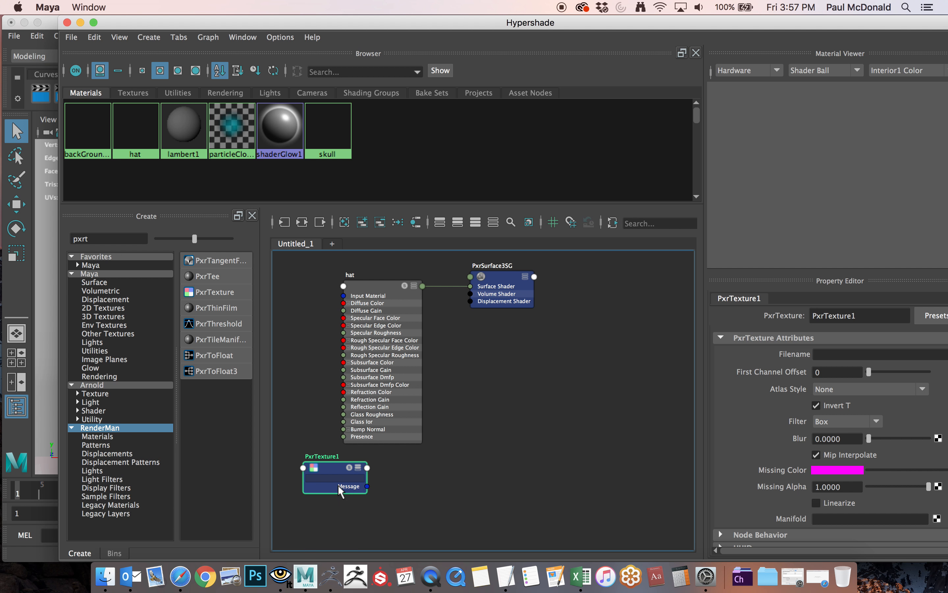
{"action": "key", "text": "3"}
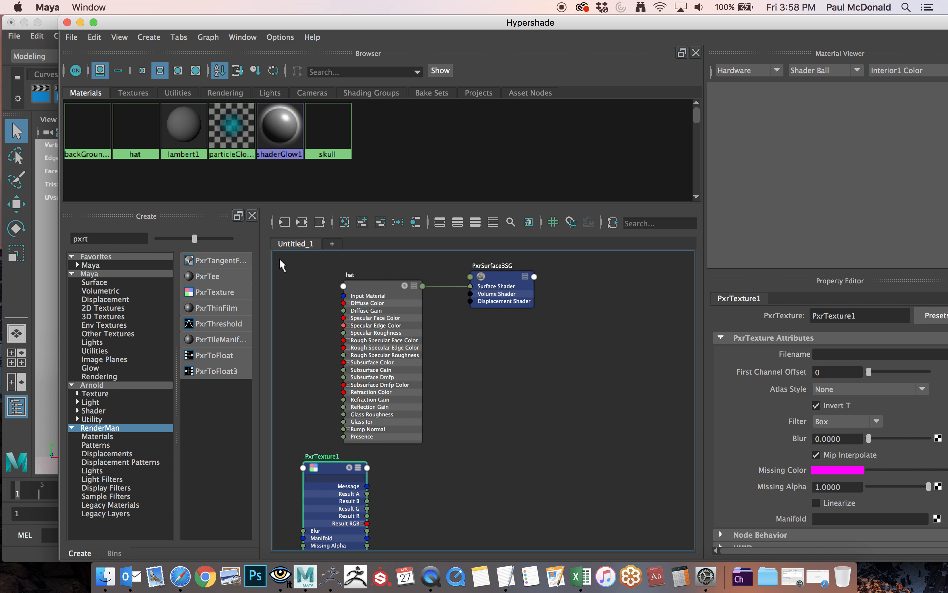
Clear the node filter, create a PxrDisplace node from the RenderMan displacements, and move it with its shading group below the hat's shading group.
{"action": "double_click", "coordinate": [74, 239]}
{"action": "key", "text": "BackSpace"}
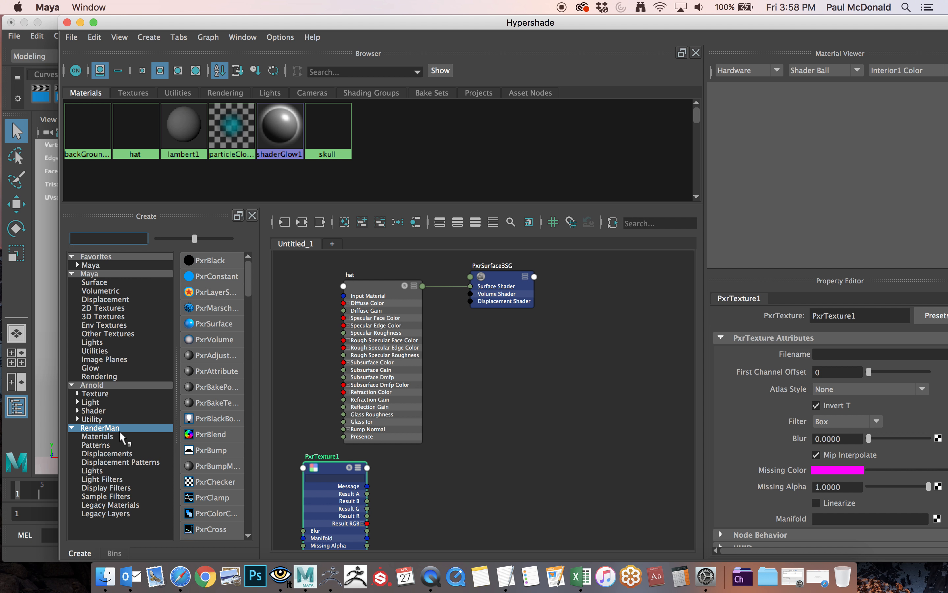
{"action": "left_click", "coordinate": [91, 428]}
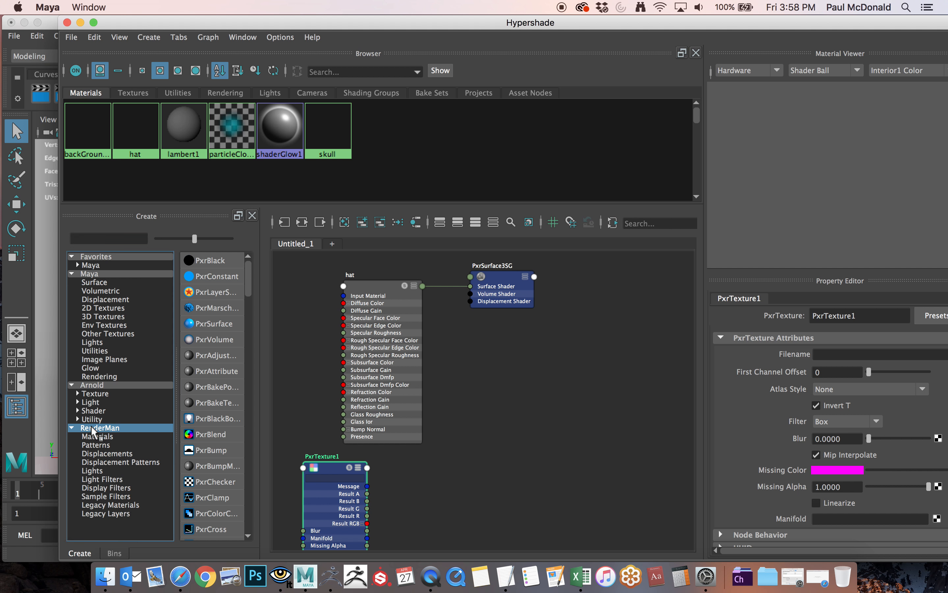
{"action": "left_click", "coordinate": [114, 455]}
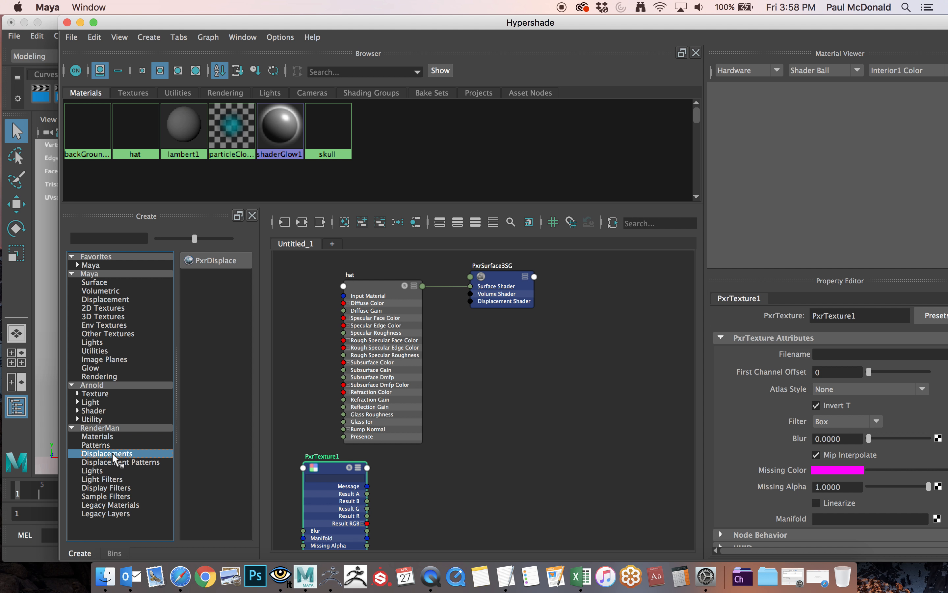
{"action": "left_click", "coordinate": [214, 262]}
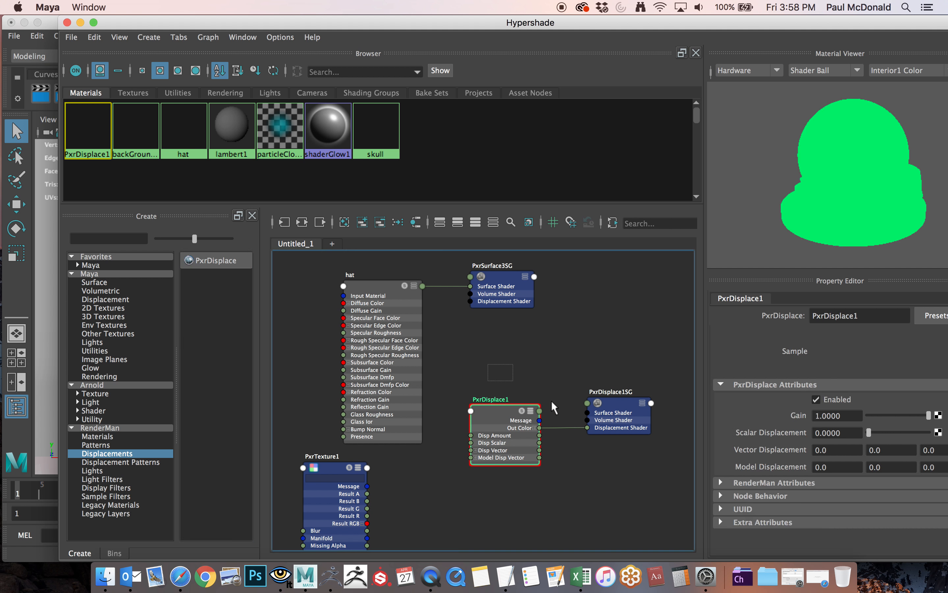
{"action": "left_click_drag", "start_coordinate": [640, 451], "coordinate": [639, 451]}
{"action": "left_click_drag", "start_coordinate": [498, 412], "coordinate": [534, 444]}
{"action": "left_click", "coordinate": [524, 416]}
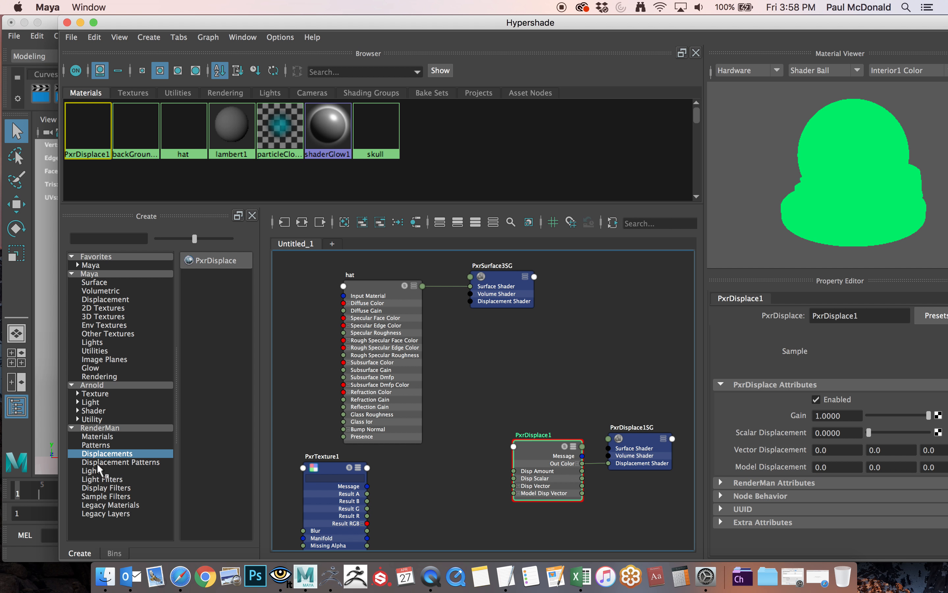
Create a PxrDispTransform node from the RenderMan displacement patterns and place it between the PxrTexture and PxrDisplace nodes.
{"action": "left_click", "coordinate": [113, 463]}
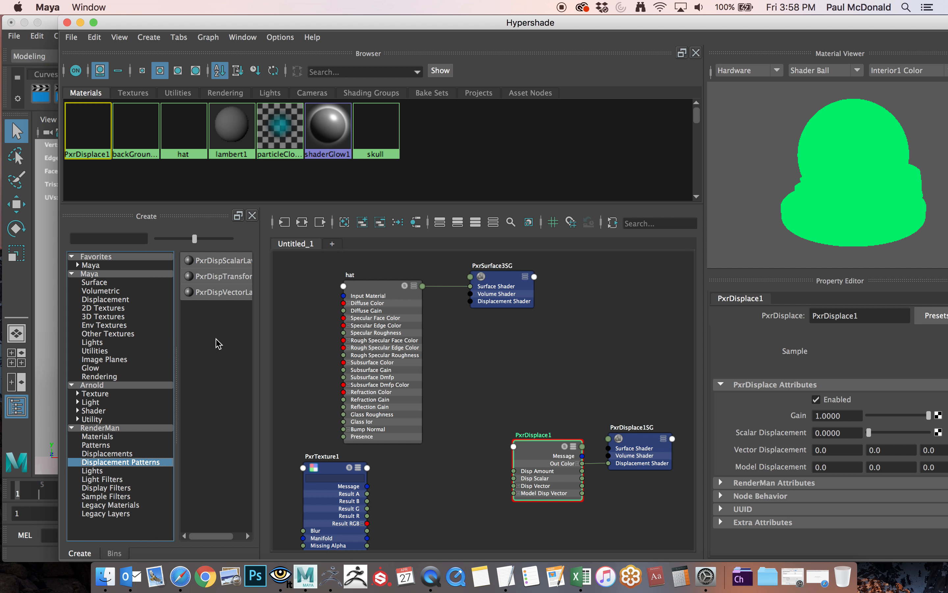
{"action": "left_click_drag", "start_coordinate": [261, 344], "coordinate": [289, 346]}
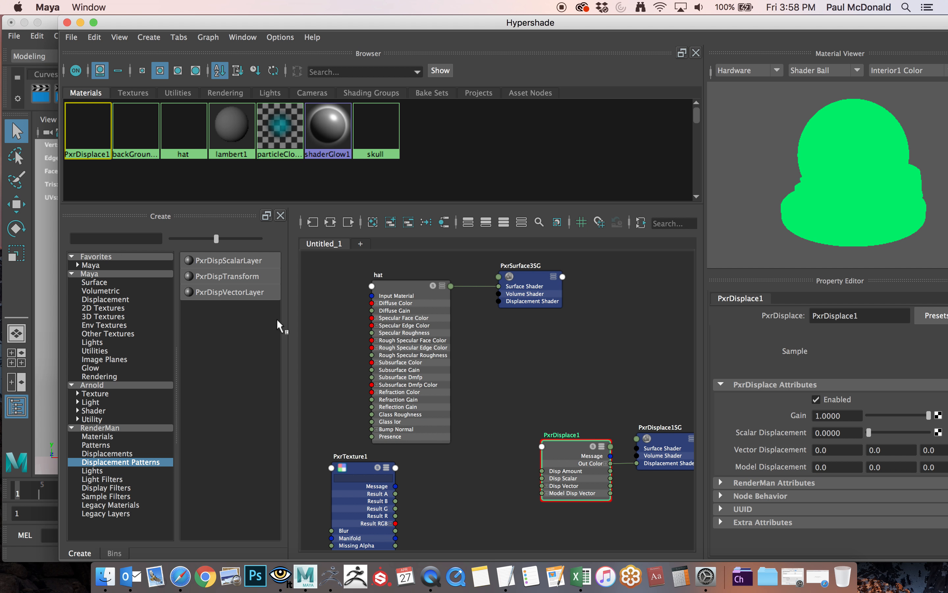
{"action": "left_click", "coordinate": [227, 275]}
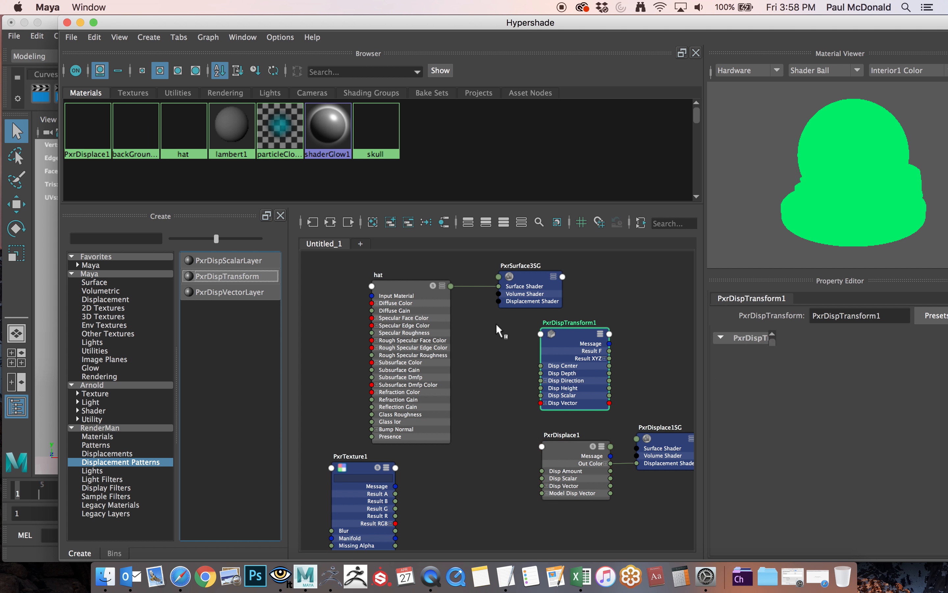
{"action": "left_click_drag", "start_coordinate": [561, 332], "coordinate": [476, 468]}
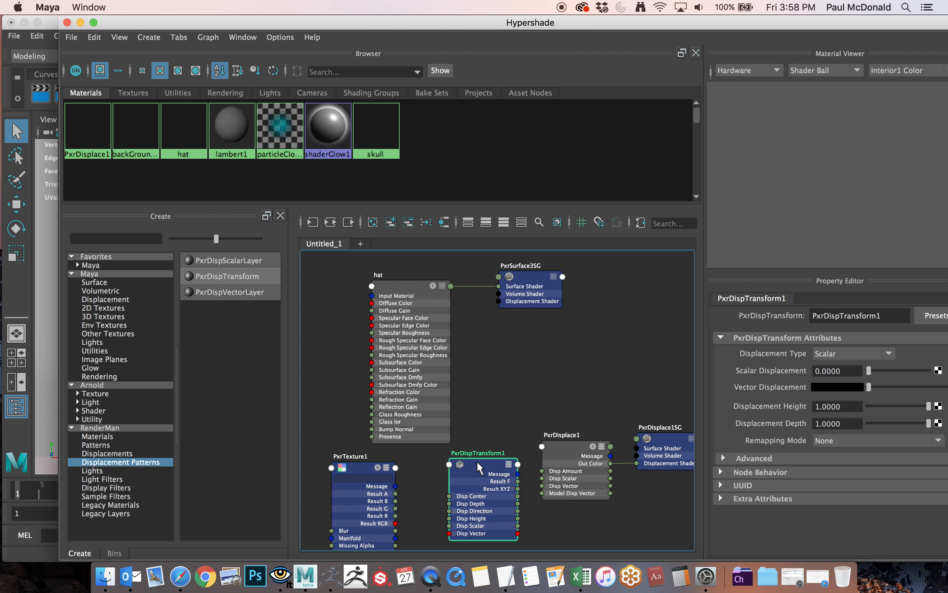
Arrange the graph with the hat material and its shading group above, and the texture, transform, displace and displacement shading group nodes in a row below.
{"action": "left_click_drag", "start_coordinate": [359, 467], "coordinate": [342, 455]}
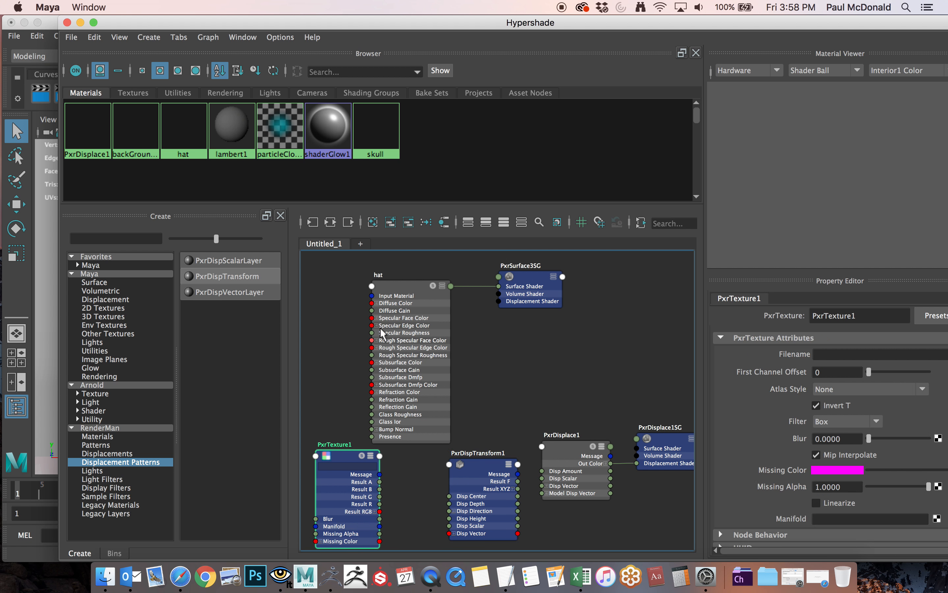
{"action": "left_click_drag", "start_coordinate": [391, 293], "coordinate": [365, 277]}
{"action": "left_click_drag", "start_coordinate": [513, 277], "coordinate": [490, 272]}
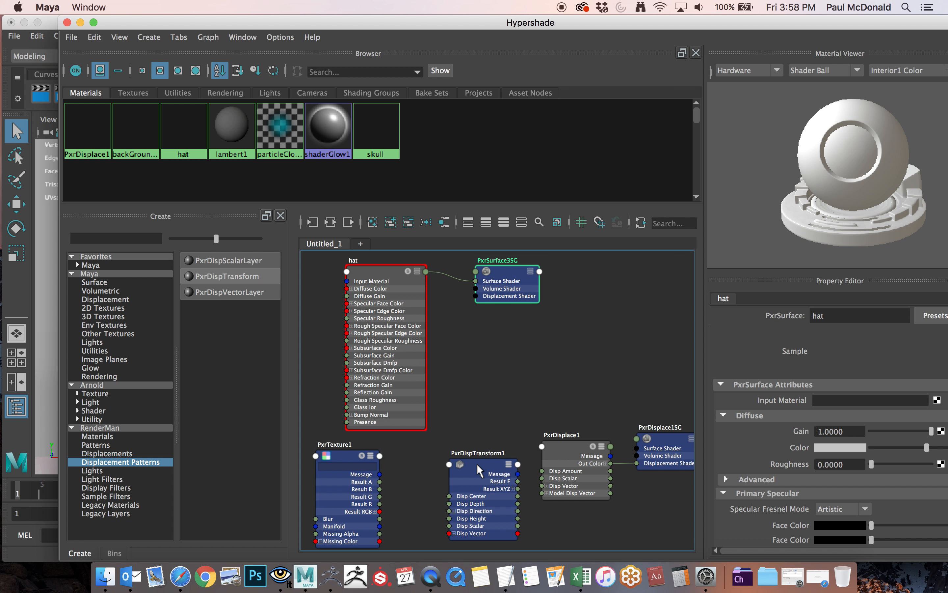
{"action": "left_click_drag", "start_coordinate": [478, 464], "coordinate": [466, 465]}
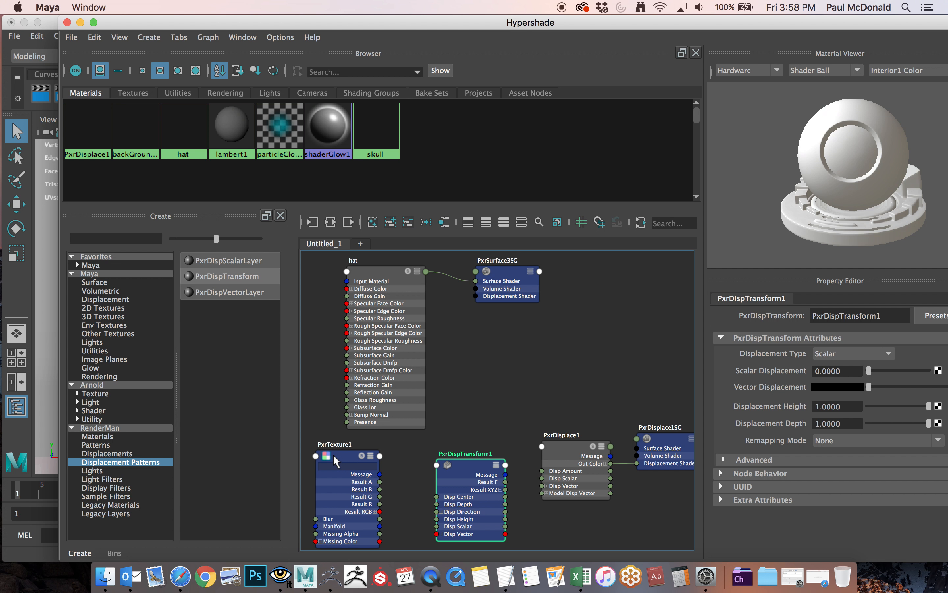
{"action": "left_click_drag", "start_coordinate": [465, 465], "coordinate": [454, 460]}
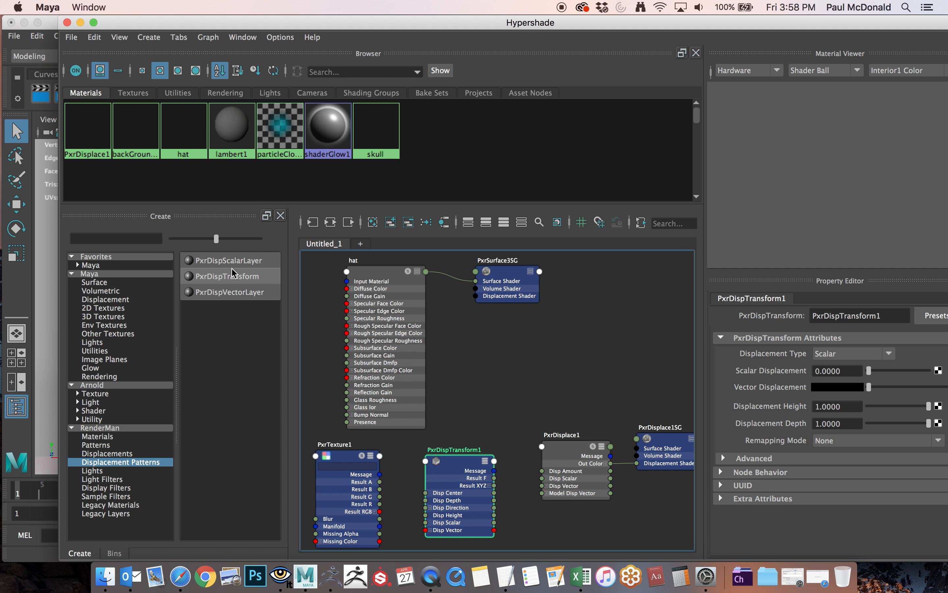
{"action": "left_click_drag", "start_coordinate": [566, 443], "coordinate": [549, 445]}
{"action": "left_click_drag", "start_coordinate": [662, 436], "coordinate": [649, 441]}
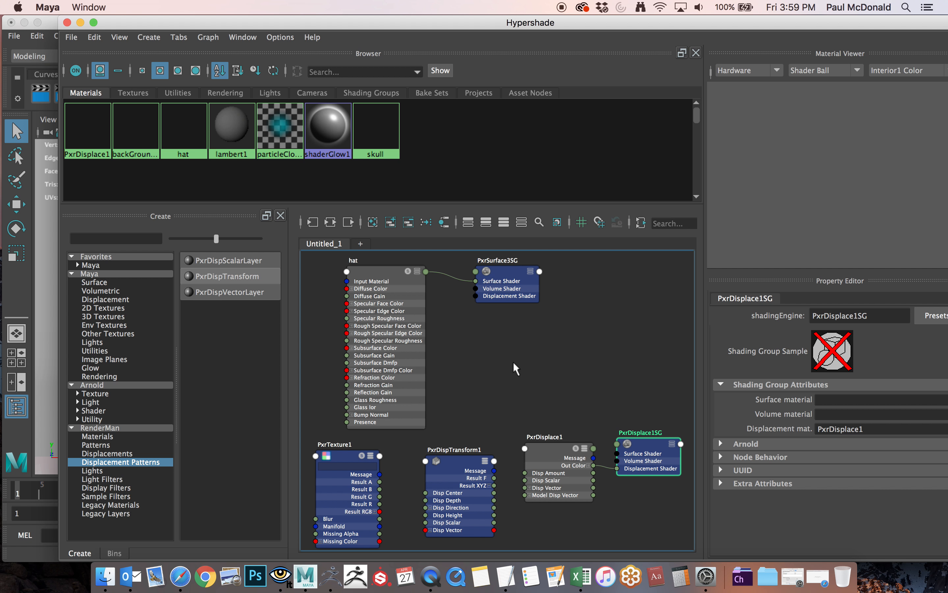
Select the PxrTexture node and reposition and resize the Hypershade window so the node's file settings fit on screen.
{"action": "left_click", "coordinate": [342, 451]}
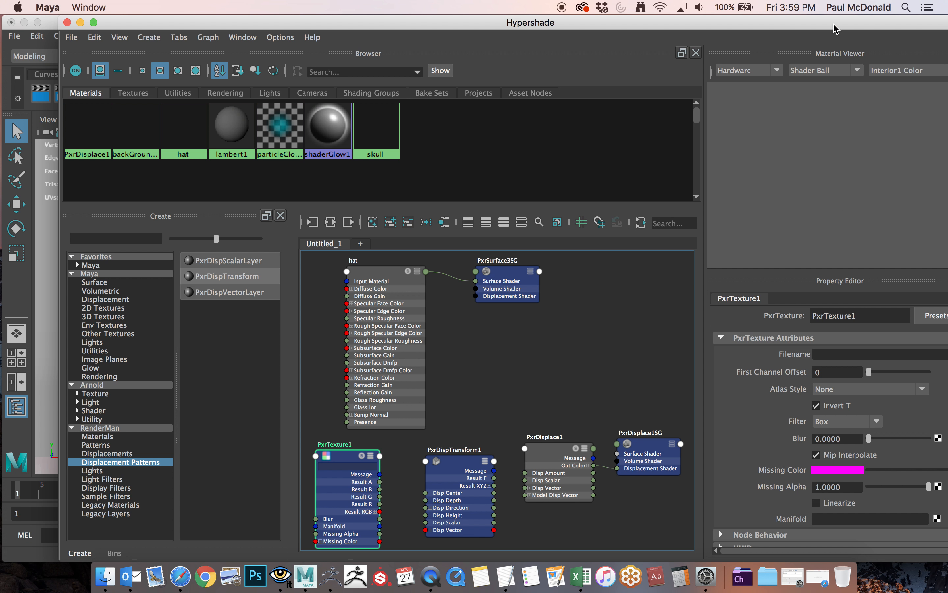
{"action": "left_click_drag", "start_coordinate": [833, 25], "coordinate": [776, 14]}
{"action": "left_click_drag", "start_coordinate": [940, 556], "coordinate": [666, 509]}
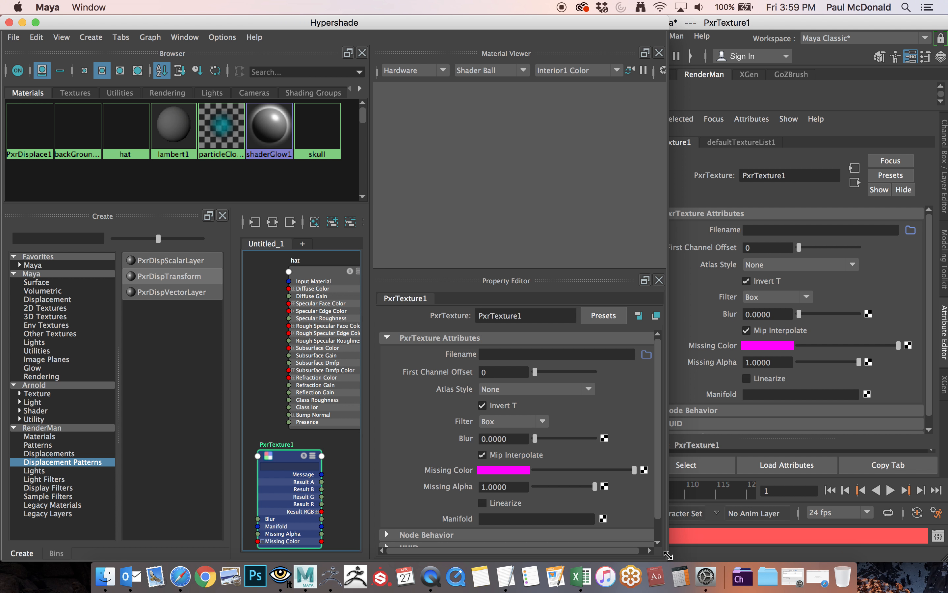
{"action": "left_click_drag", "start_coordinate": [668, 556], "coordinate": [924, 537]}
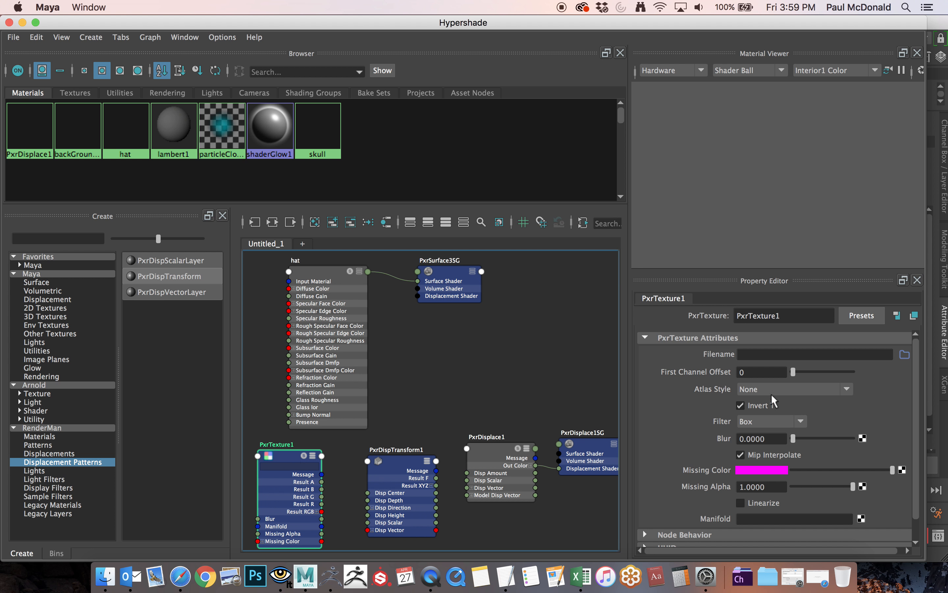
Load Skull_DisplacementSkull_LowRez1_2-DM2048.exr from the project's sourceimages folder into the PxrTexture node's Filename.
{"action": "left_click", "coordinate": [906, 355]}
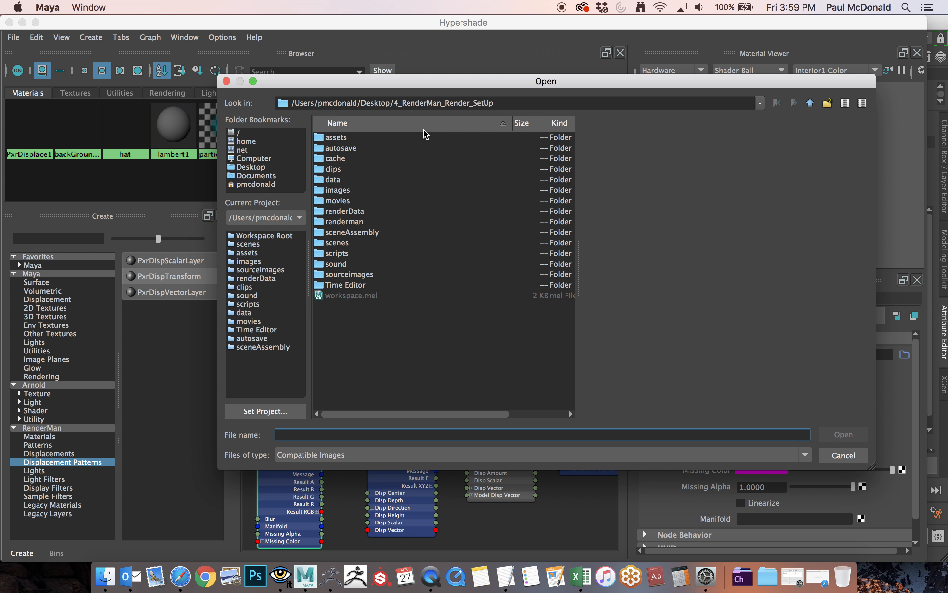
{"action": "double_click", "coordinate": [351, 274]}
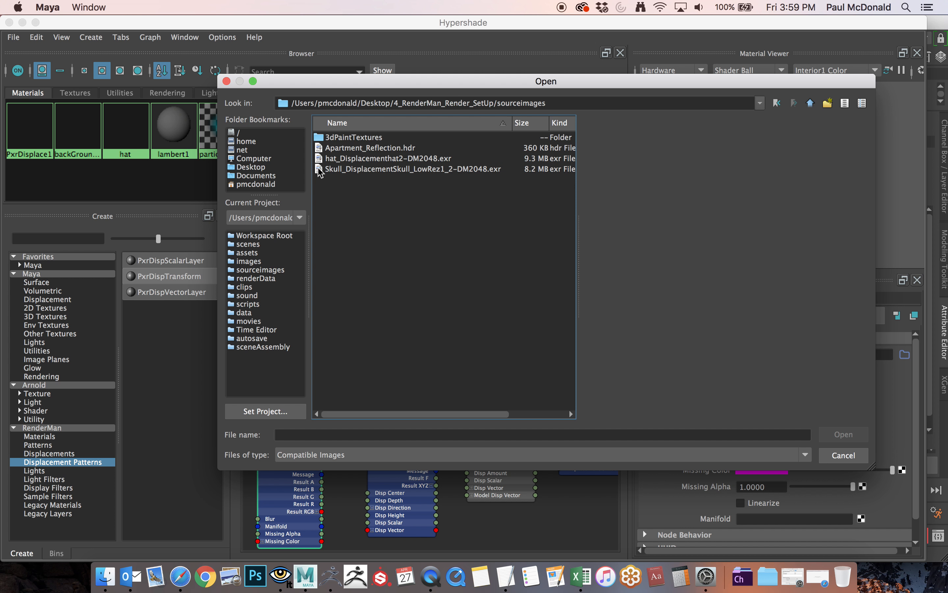
{"action": "left_click", "coordinate": [397, 172]}
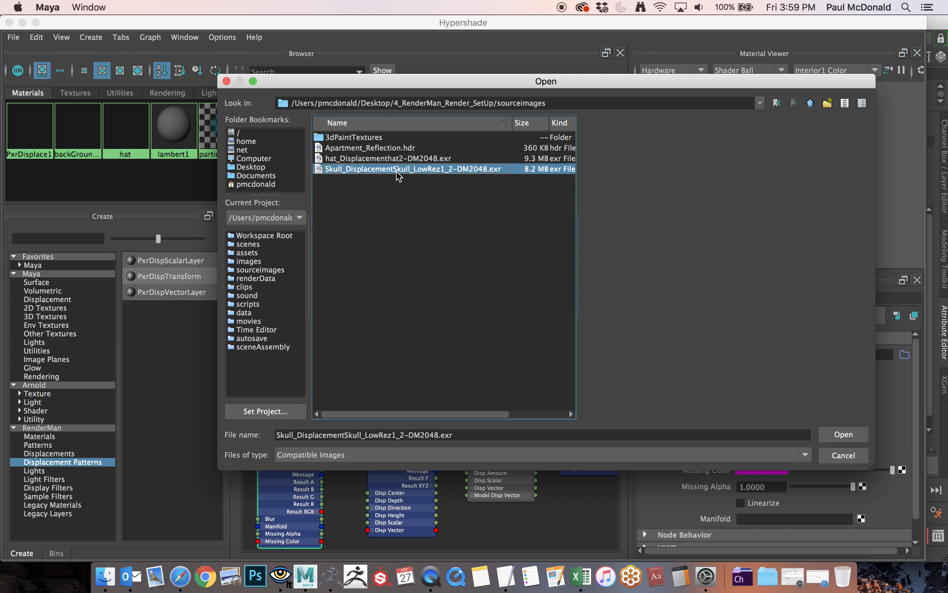
{"action": "left_click", "coordinate": [845, 434]}
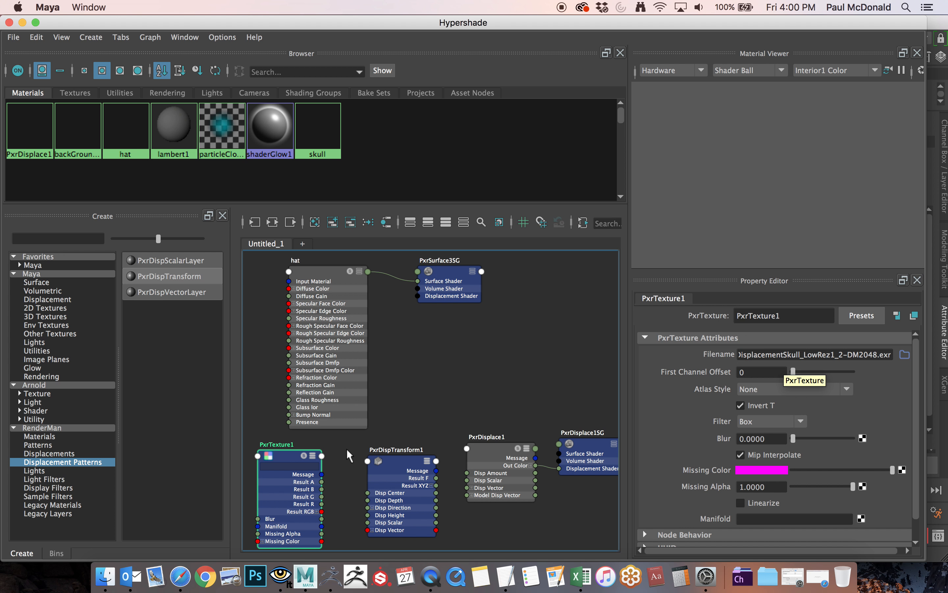
Connect the PxrTexture node's Result G output to the Disp Scalar input of the PxrDispTransform node.
{"action": "middle_click_drag", "start_coordinate": [426, 411], "coordinate": [438, 311], "text": "alt"}
{"action": "right_click_drag", "start_coordinate": [402, 333], "coordinate": [643, 344], "text": "alt"}
{"action": "middle_click_drag", "start_coordinate": [431, 331], "coordinate": [594, 271], "text": "alt"}
{"action": "right_click_drag", "start_coordinate": [577, 283], "coordinate": [555, 275], "text": "alt"}
{"action": "middle_click_drag", "start_coordinate": [548, 276], "coordinate": [495, 282], "text": "alt"}
{"action": "right_click_drag", "start_coordinate": [541, 280], "coordinate": [530, 280], "text": "alt"}
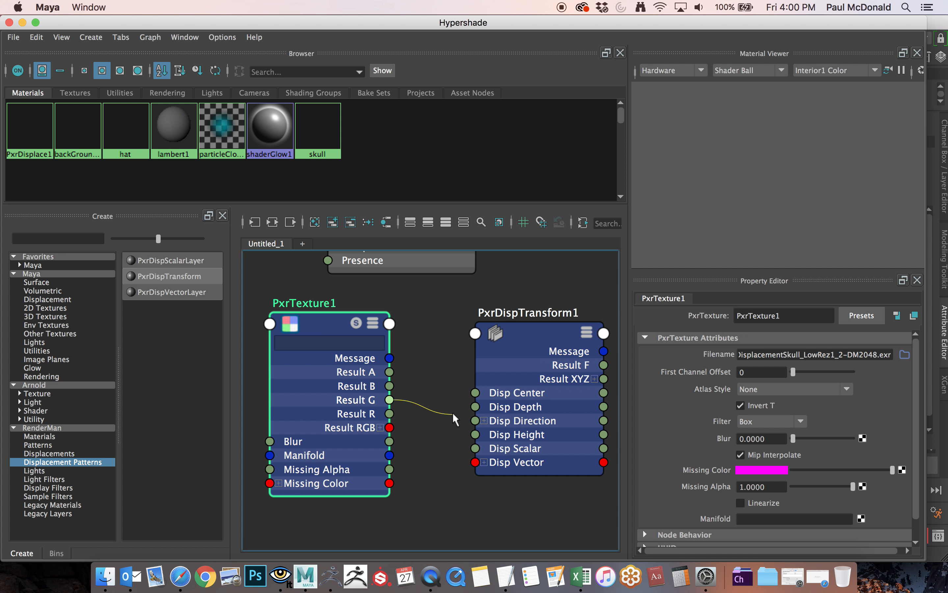
{"action": "left_click_drag", "start_coordinate": [460, 416], "coordinate": [475, 449]}
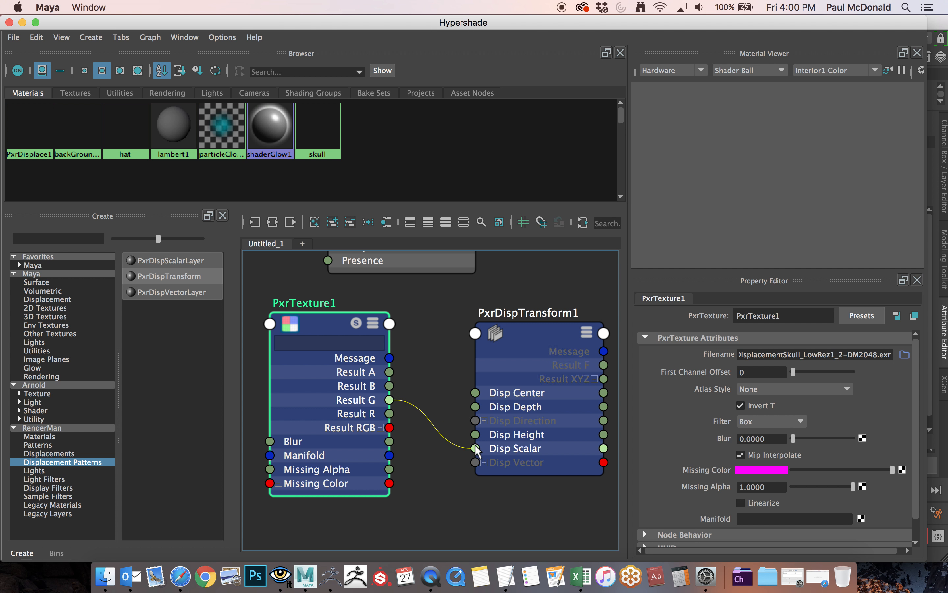
{"action": "left_click_drag", "start_coordinate": [477, 449], "coordinate": [476, 448]}
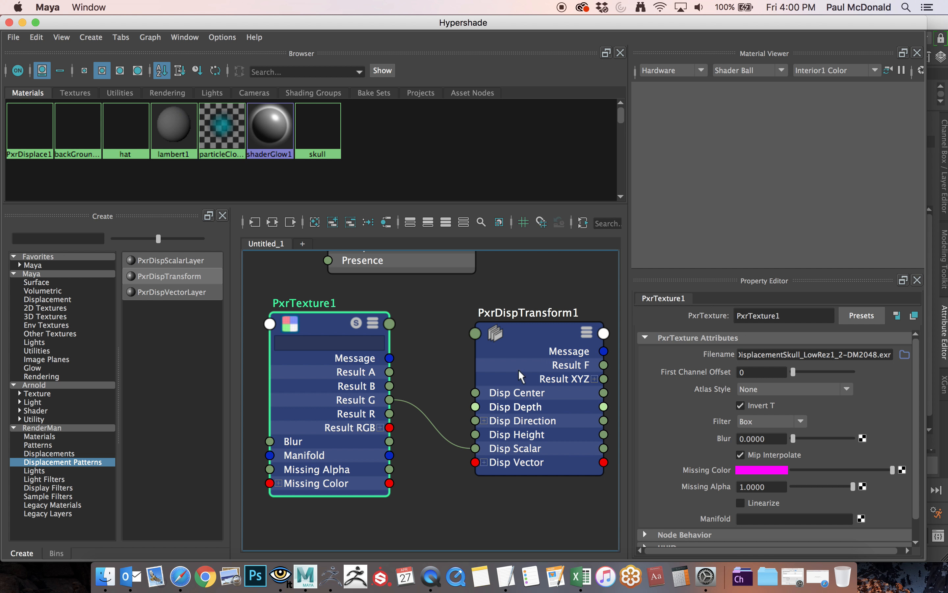
Move the PxrDispTransform and PxrDisplace nodes closer together and connect the transform's Result F output to the displace node's Disp Scalar input.
{"action": "left_click_drag", "start_coordinate": [532, 329], "coordinate": [490, 329]}
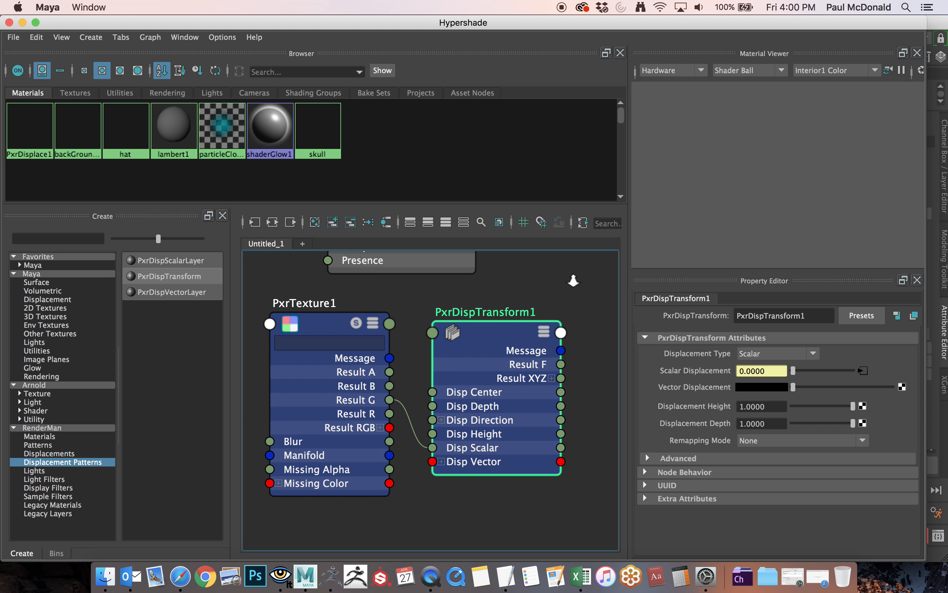
{"action": "scroll", "coordinate": [574, 280], "scroll_direction": "down", "scroll_amount": 3}
{"action": "middle_click_drag", "start_coordinate": [547, 276], "coordinate": [434, 310], "text": "alt"}
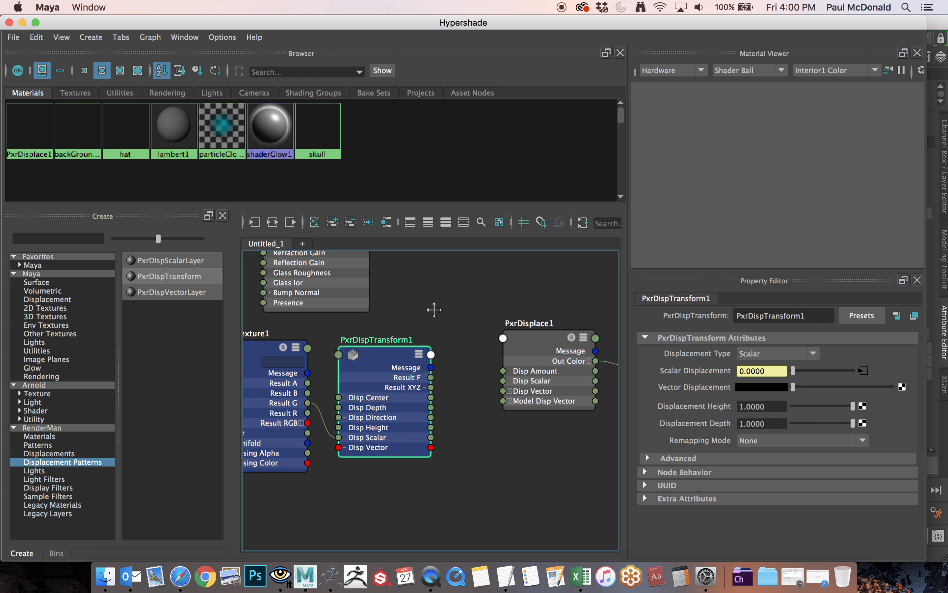
{"action": "left_click_drag", "start_coordinate": [535, 337], "coordinate": [520, 354]}
{"action": "right_click_drag", "start_coordinate": [477, 283], "coordinate": [557, 288], "text": "alt"}
{"action": "middle_click_drag", "start_coordinate": [504, 291], "coordinate": [495, 256], "text": "alt"}
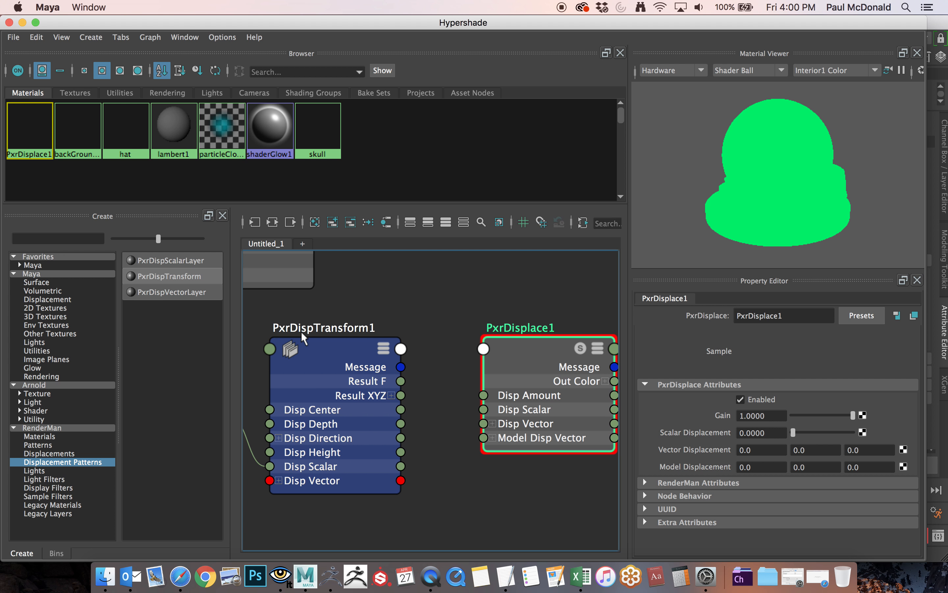
{"action": "left_click_drag", "start_coordinate": [402, 386], "coordinate": [487, 413]}
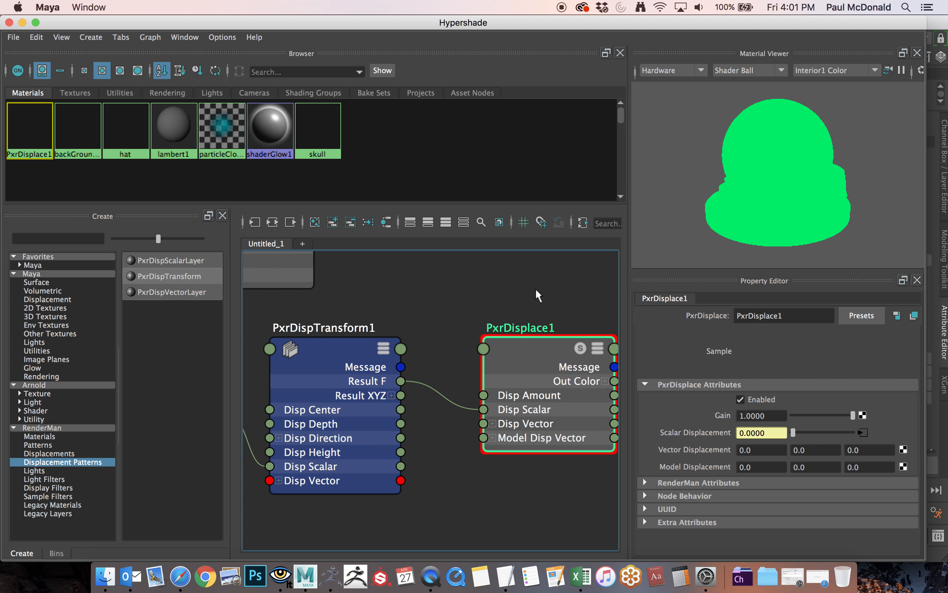
Reposition the PxrDisplace node and its shading group closer to the rest of the hat network.
{"action": "right_click_drag", "start_coordinate": [557, 285], "coordinate": [420, 284], "text": "alt"}
{"action": "middle_click_drag", "start_coordinate": [534, 274], "coordinate": [463, 373], "text": "alt"}
{"action": "left_click_drag", "start_coordinate": [401, 292], "coordinate": [511, 350]}
{"action": "left_click_drag", "start_coordinate": [536, 469], "coordinate": [532, 439]}
{"action": "left_click_drag", "start_coordinate": [436, 493], "coordinate": [416, 492]}
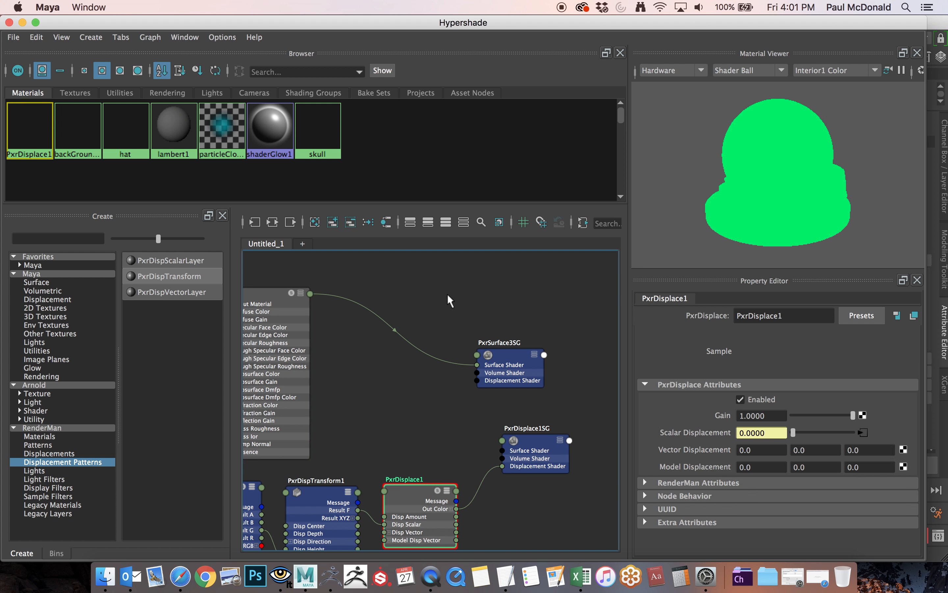
Delete the separate PxrDisplace1SG shading group node, keeping the hat's PxrSurface3SG shading group.
{"action": "right_click_drag", "start_coordinate": [430, 295], "coordinate": [605, 308], "text": "alt"}
{"action": "middle_click_drag", "start_coordinate": [557, 291], "coordinate": [476, 222], "text": "alt"}
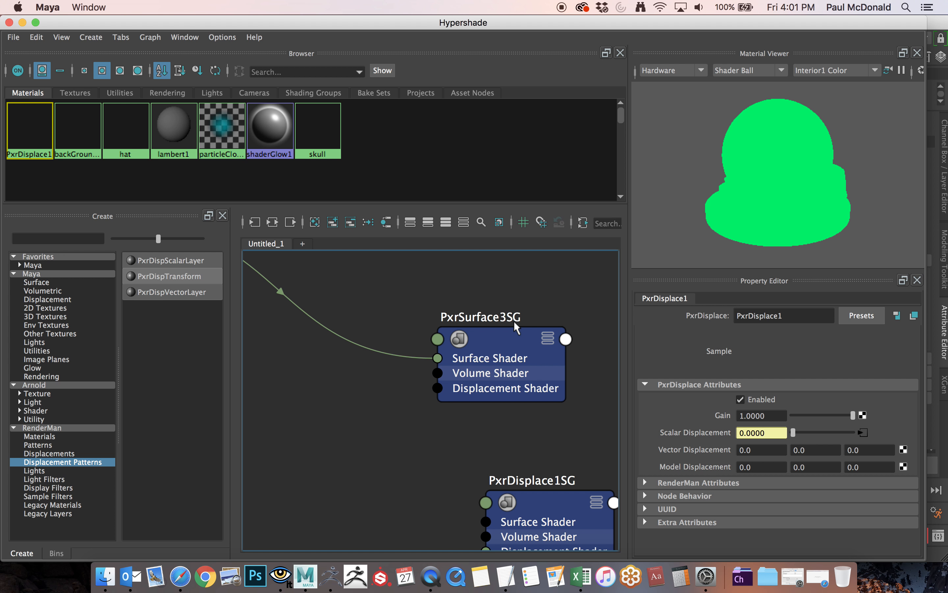
{"action": "middle_click_drag", "start_coordinate": [550, 270], "coordinate": [487, 205], "text": "alt"}
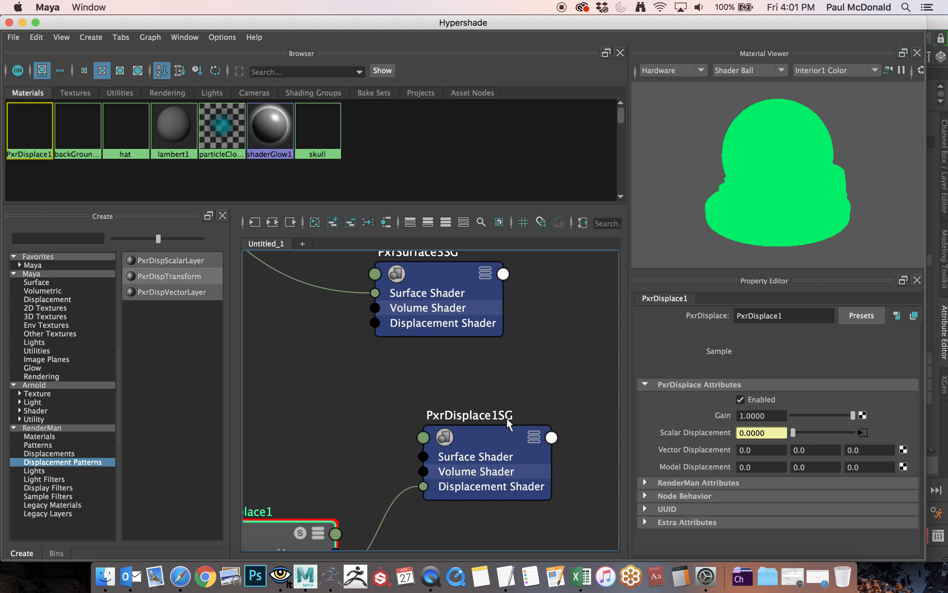
{"action": "right_click_drag", "start_coordinate": [553, 363], "coordinate": [417, 357], "text": "alt"}
{"action": "middle_click_drag", "start_coordinate": [417, 357], "coordinate": [468, 377], "text": "alt"}
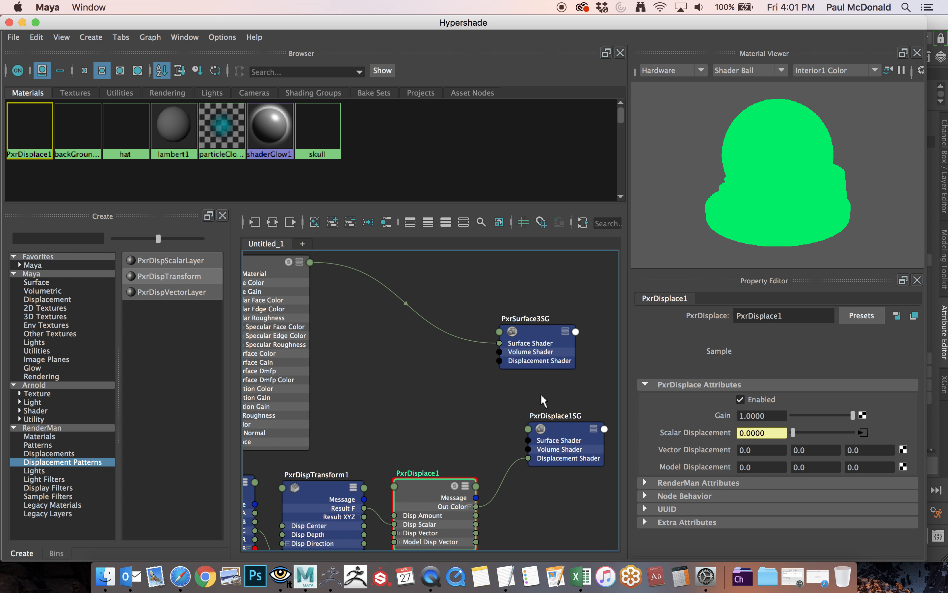
{"action": "left_click_drag", "start_coordinate": [549, 396], "coordinate": [577, 500]}
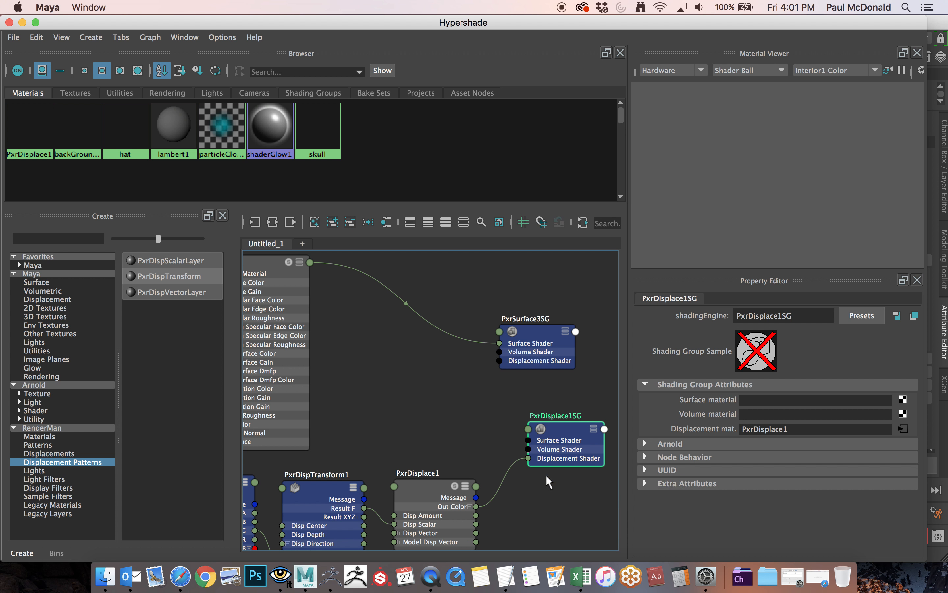
{"action": "key", "text": "Delete"}
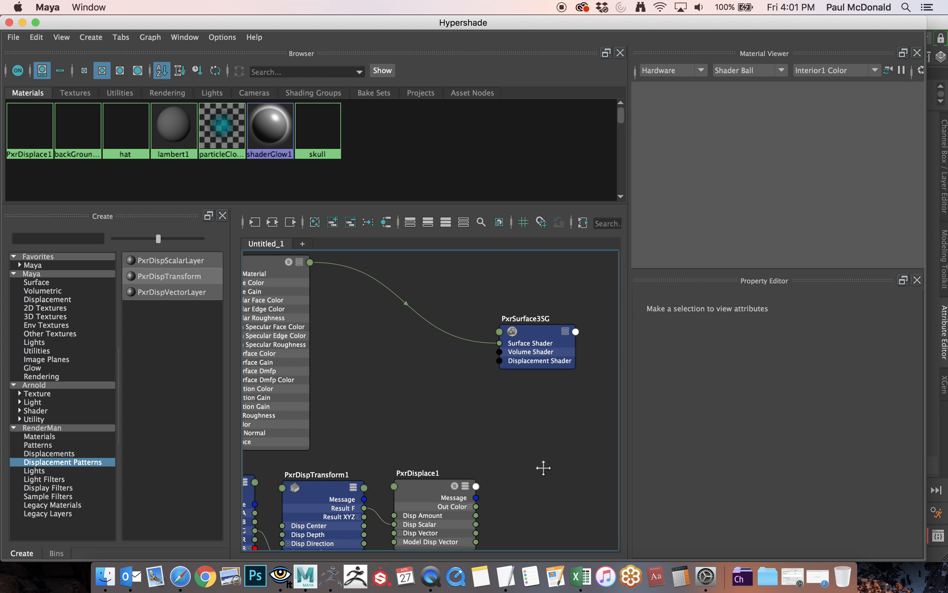
Connect the PxrDisplace node's Out Color output to the Displacement Shader input of PxrSurface3SG.
{"action": "middle_click_drag", "start_coordinate": [544, 467], "coordinate": [510, 452], "text": "alt"}
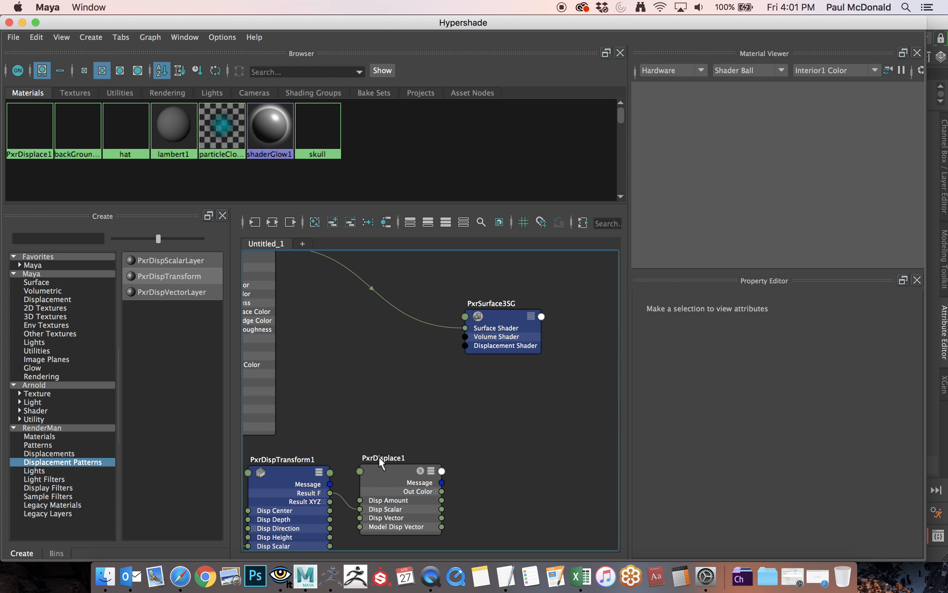
{"action": "left_click_drag", "start_coordinate": [442, 491], "coordinate": [458, 490]}
{"action": "left_click_drag", "start_coordinate": [497, 441], "coordinate": [460, 345]}
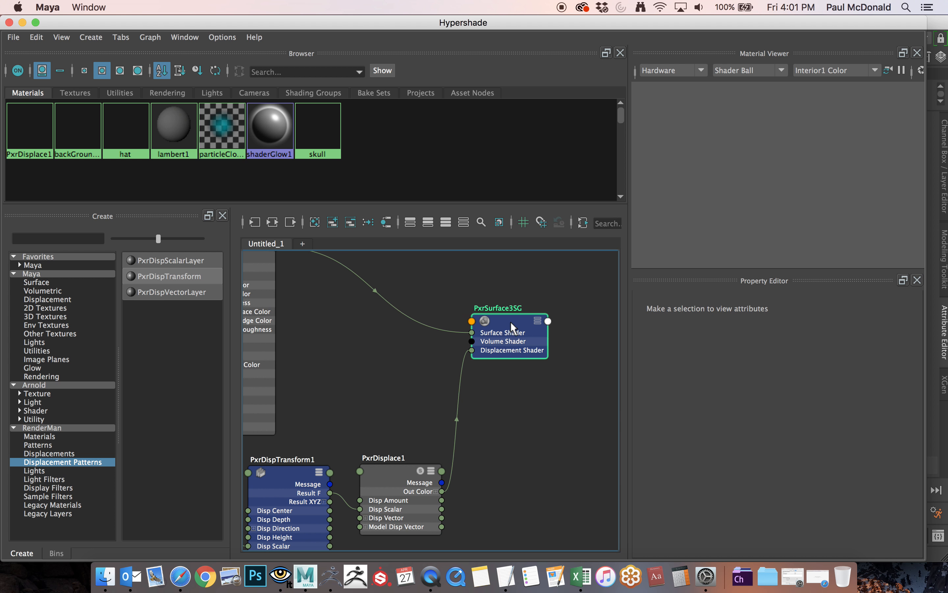
Arrange the texture, transform and displace nodes in a row below the hat material, with the PxrSurface3SG shading group beside them.
{"action": "left_click_drag", "start_coordinate": [511, 321], "coordinate": [503, 341]}
{"action": "key", "text": "a"}
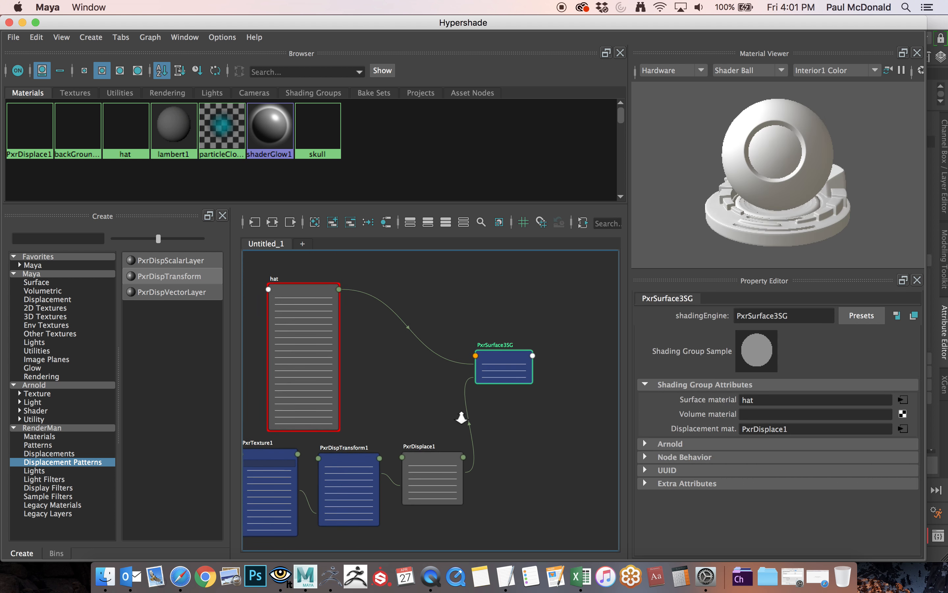
{"action": "middle_click_drag", "start_coordinate": [485, 351], "coordinate": [474, 384], "text": "alt"}
{"action": "right_click_drag", "start_coordinate": [459, 381], "coordinate": [492, 377], "text": "alt"}
{"action": "mouse_move", "coordinate": [484, 376]}
{"action": "middle_mouse_down", "text": "alt"}
{"action": "mouse_move", "coordinate": [457, 377]}
{"action": "mouse_move", "coordinate": [470, 369]}
{"action": "middle_mouse_up", "text": "alt"}
{"action": "left_click_drag", "start_coordinate": [295, 453], "coordinate": [287, 448]}
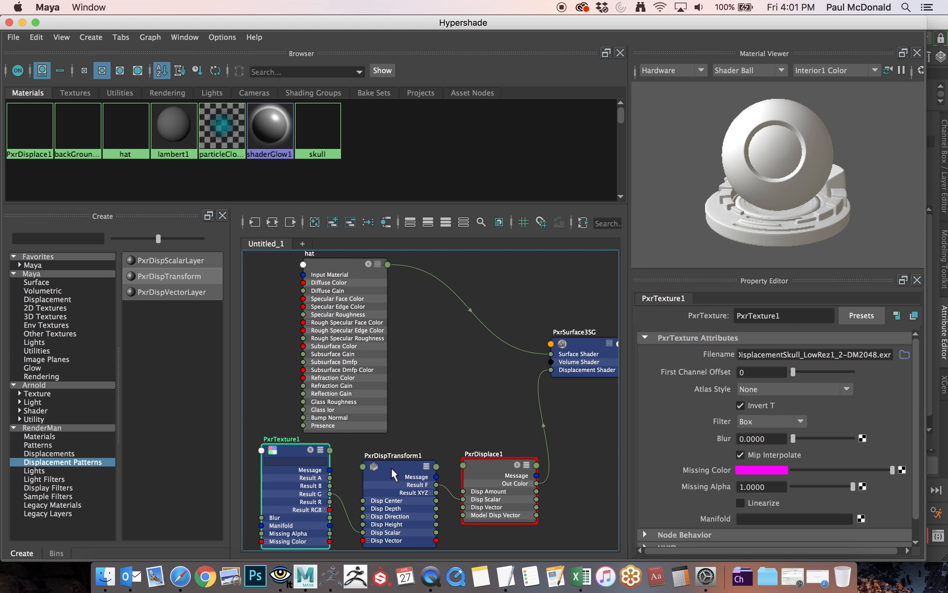
{"action": "left_click_drag", "start_coordinate": [391, 468], "coordinate": [391, 455]}
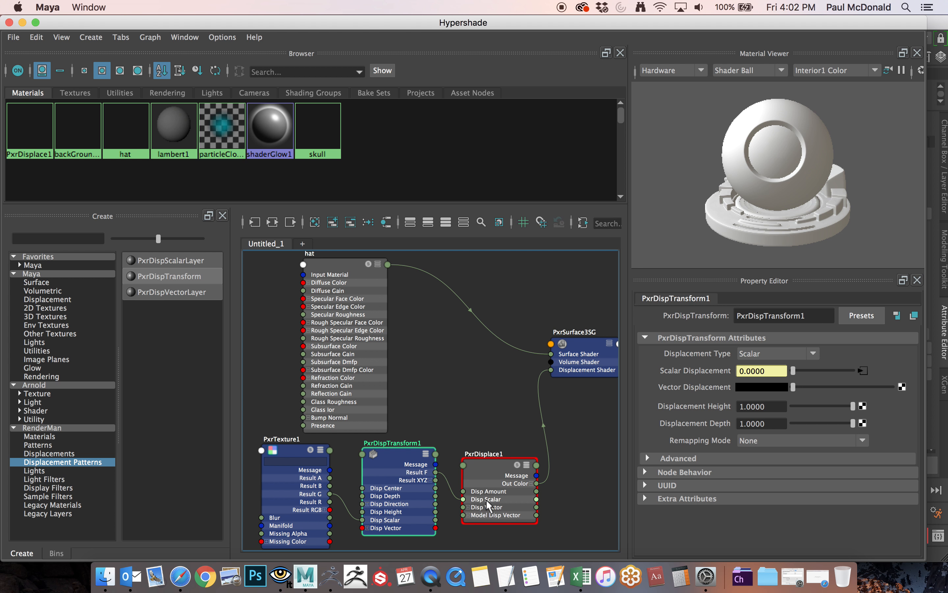
{"action": "left_click_drag", "start_coordinate": [484, 460], "coordinate": [477, 462]}
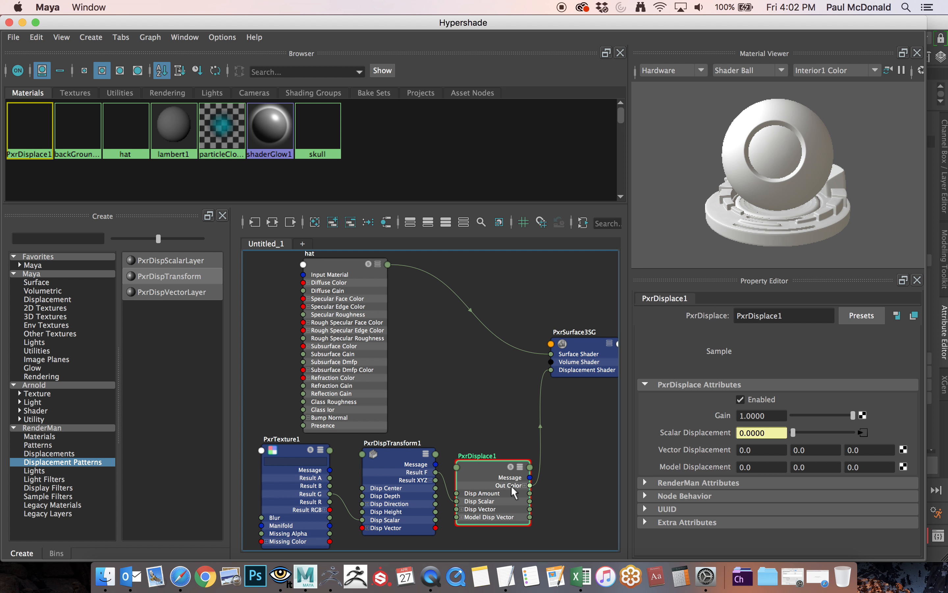
{"action": "left_click_drag", "start_coordinate": [590, 344], "coordinate": [583, 361]}
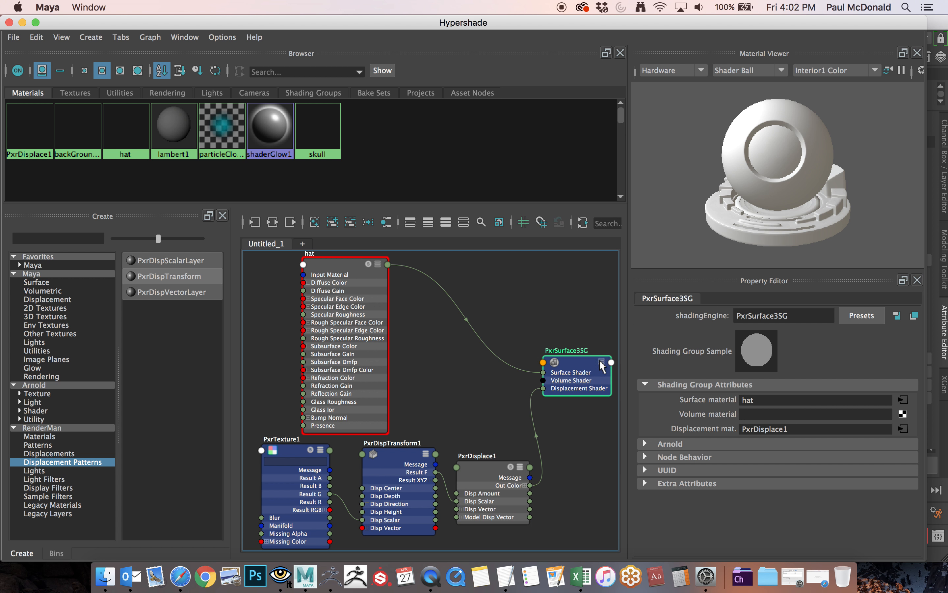
{"action": "left_click_drag", "start_coordinate": [582, 358], "coordinate": [585, 355]}
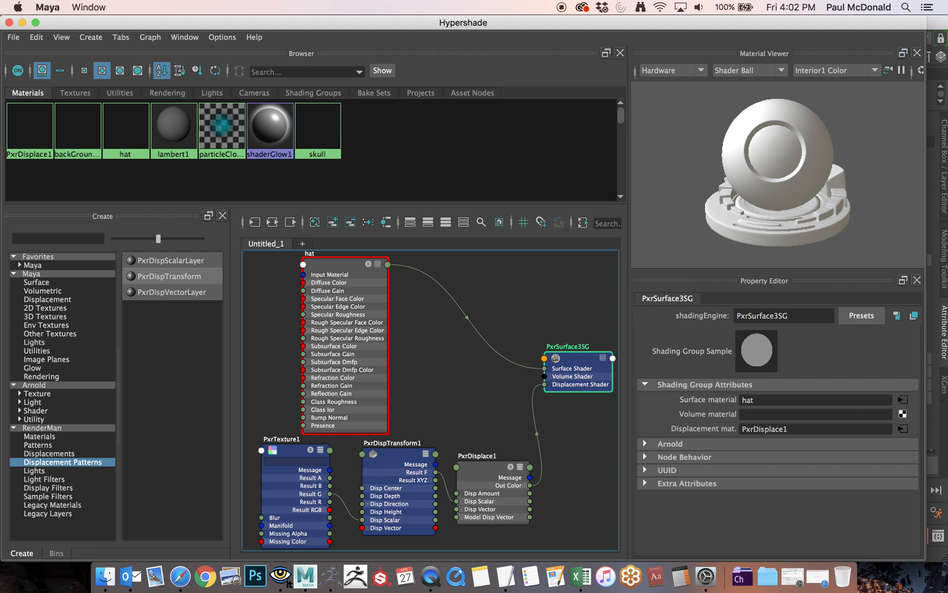
Enlarge the render window, start a new IPR render through the current shotCam camera, and reposition the window to view the hat's displacement.
{"action": "left_click_drag", "start_coordinate": [0, 183], "coordinate": [568, 183]}
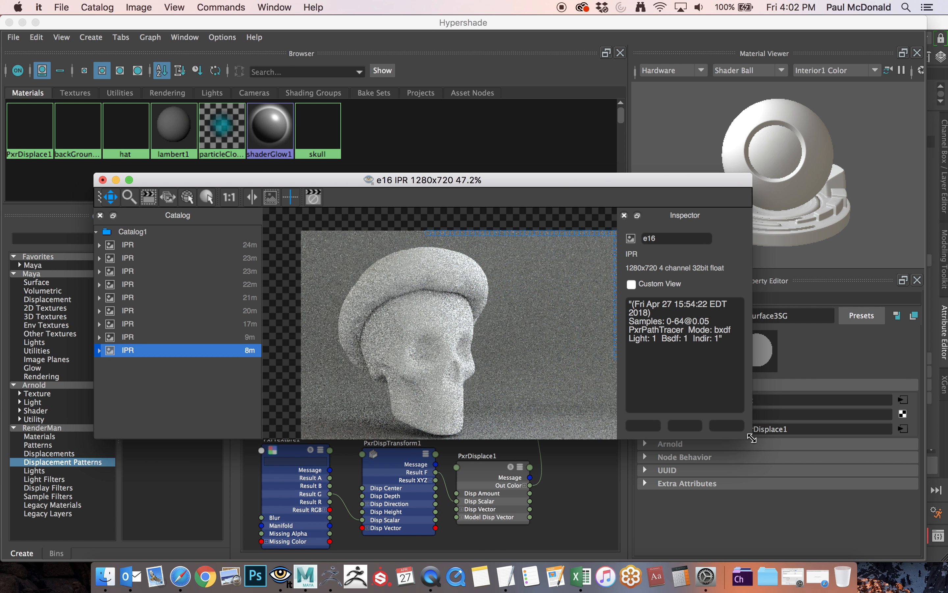
{"action": "left_click_drag", "start_coordinate": [751, 439], "coordinate": [917, 536]}
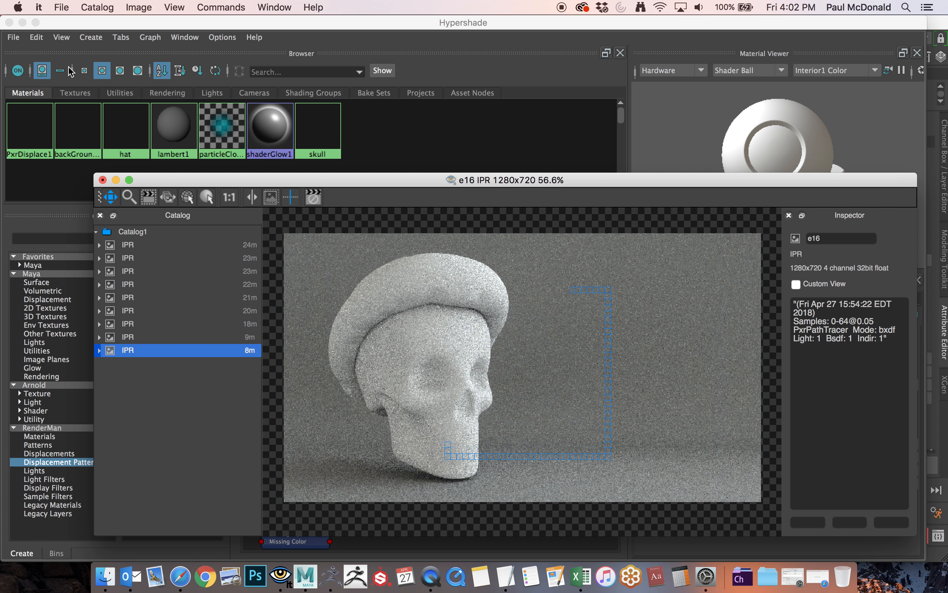
{"action": "left_click_drag", "start_coordinate": [237, 26], "coordinate": [1, 118]}
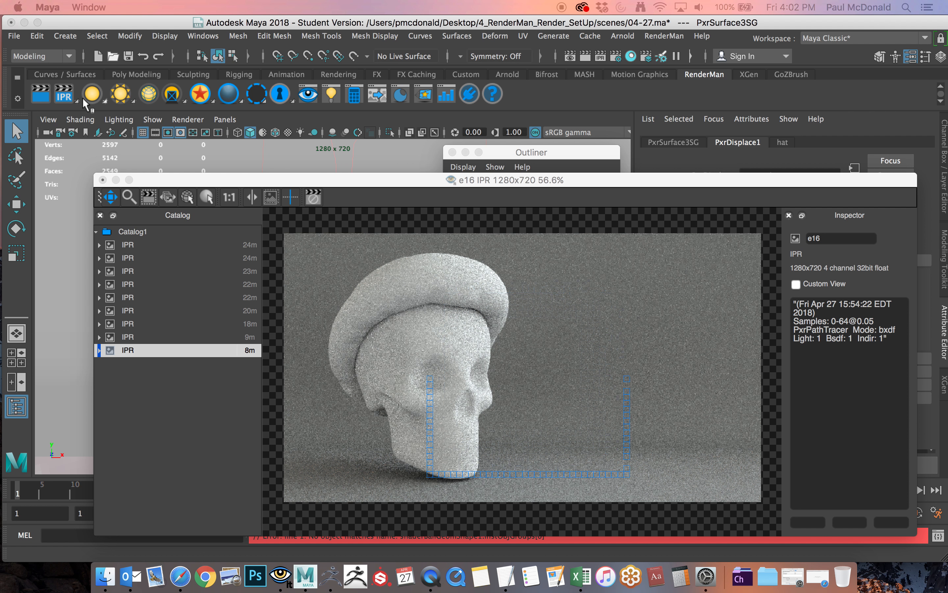
{"action": "right_click", "coordinate": [65, 95]}
{"action": "mouse_move", "coordinate": [113, 124]}
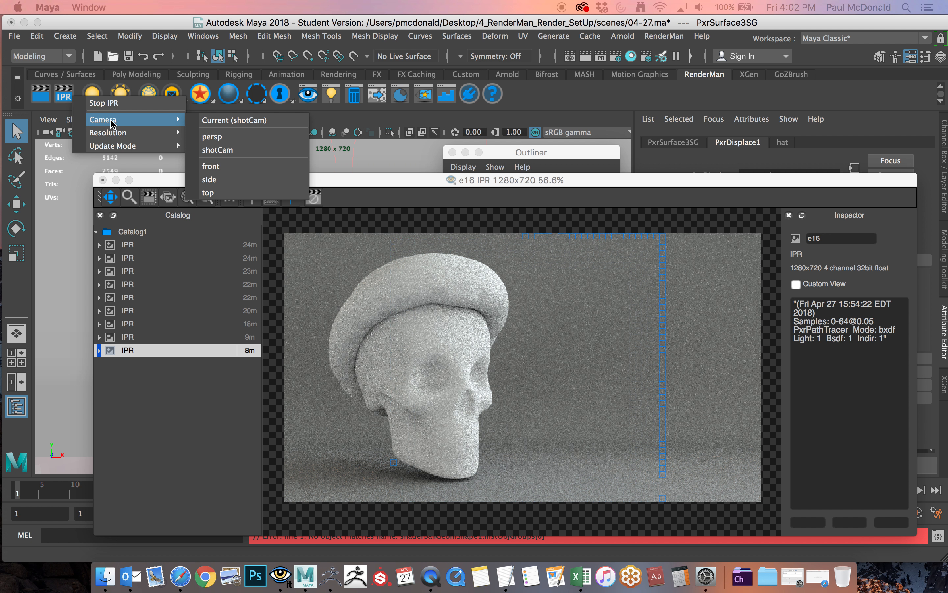
{"action": "left_click", "coordinate": [212, 120]}
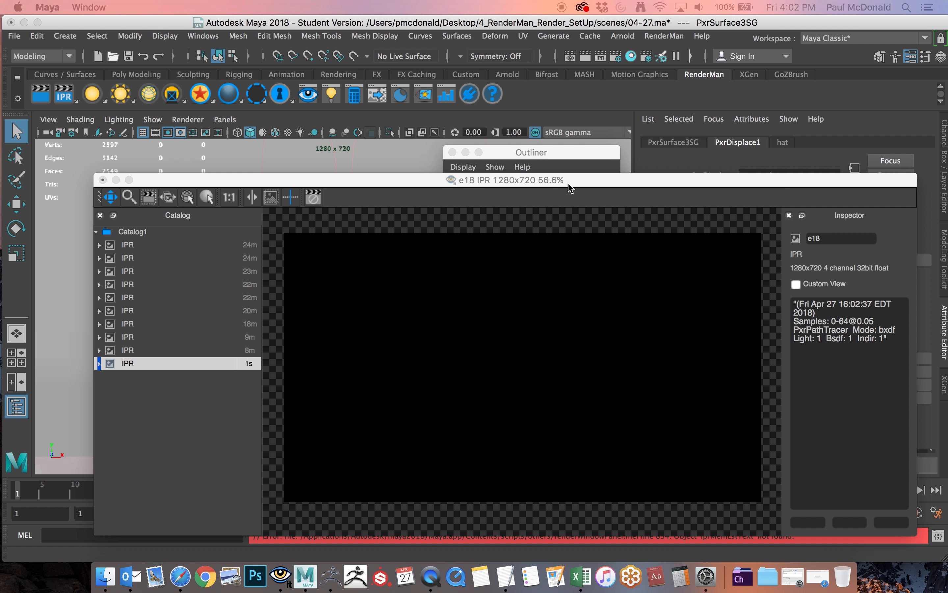
{"action": "left_click_drag", "start_coordinate": [581, 181], "coordinate": [538, 142]}
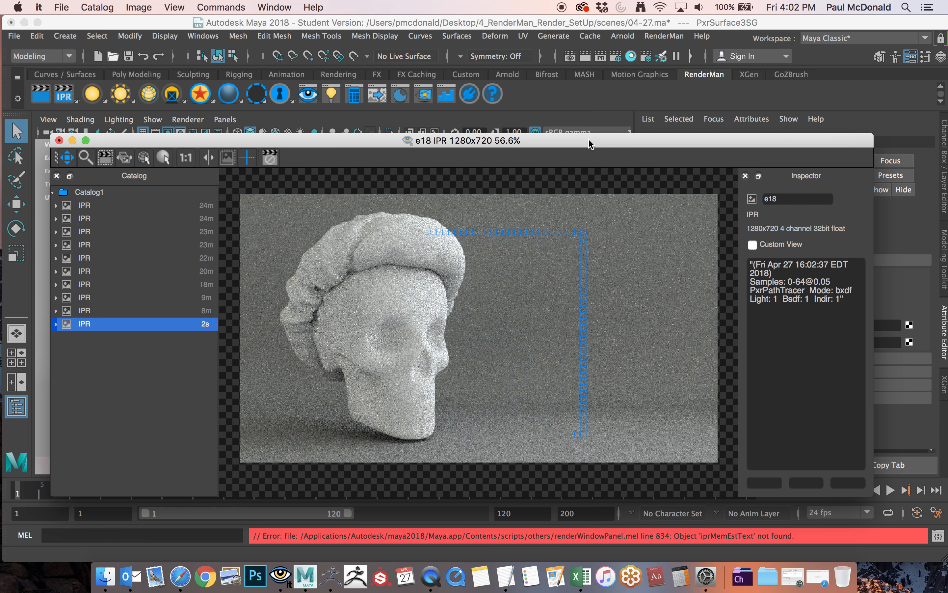
{"action": "left_click_drag", "start_coordinate": [590, 144], "coordinate": [595, 155]}
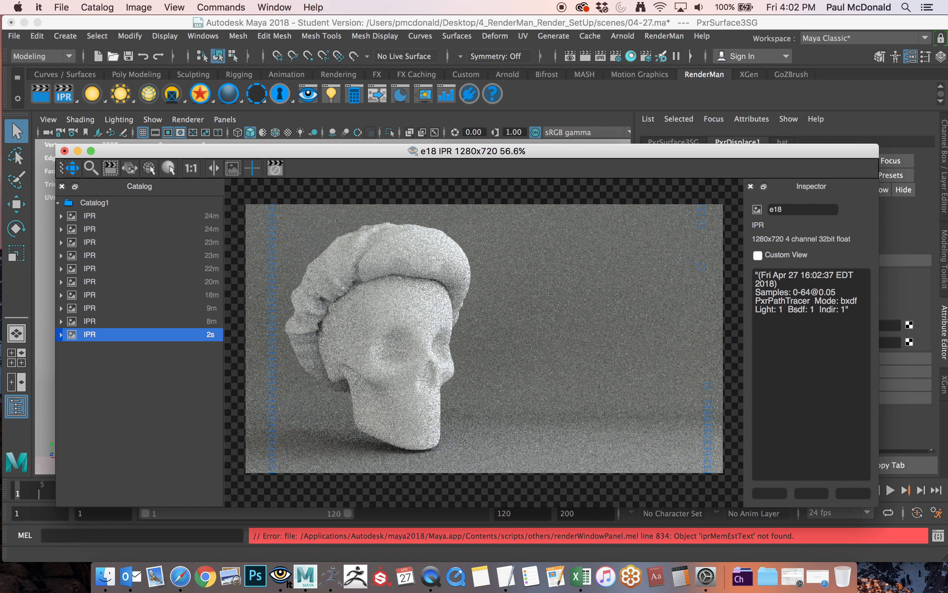
Replace the PxrTexture node's Filename with hat_Displacementhat2-DM2048.exr from the project's sourceimages folder.
{"action": "key", "text": "super+Tab"}
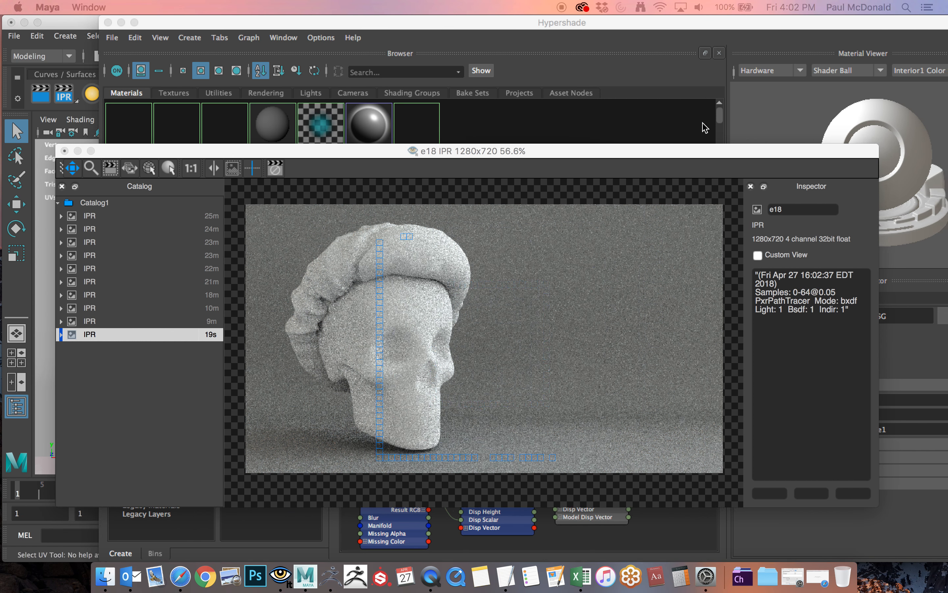
{"action": "left_click_drag", "start_coordinate": [708, 150], "coordinate": [0, 180]}
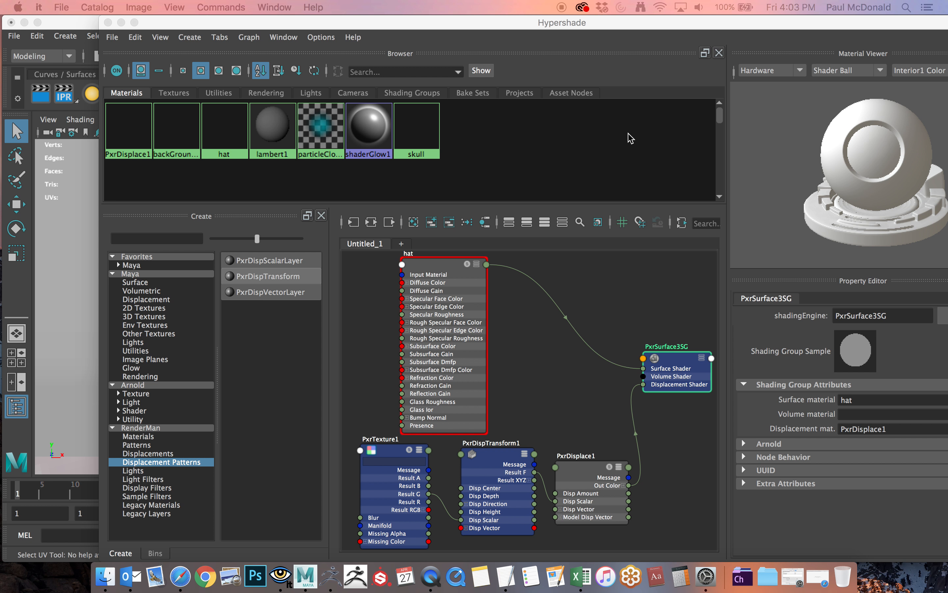
{"action": "left_click", "coordinate": [389, 453]}
{"action": "left_click_drag", "start_coordinate": [594, 150], "coordinate": [0, 243]}
{"action": "left_click", "coordinate": [386, 452]}
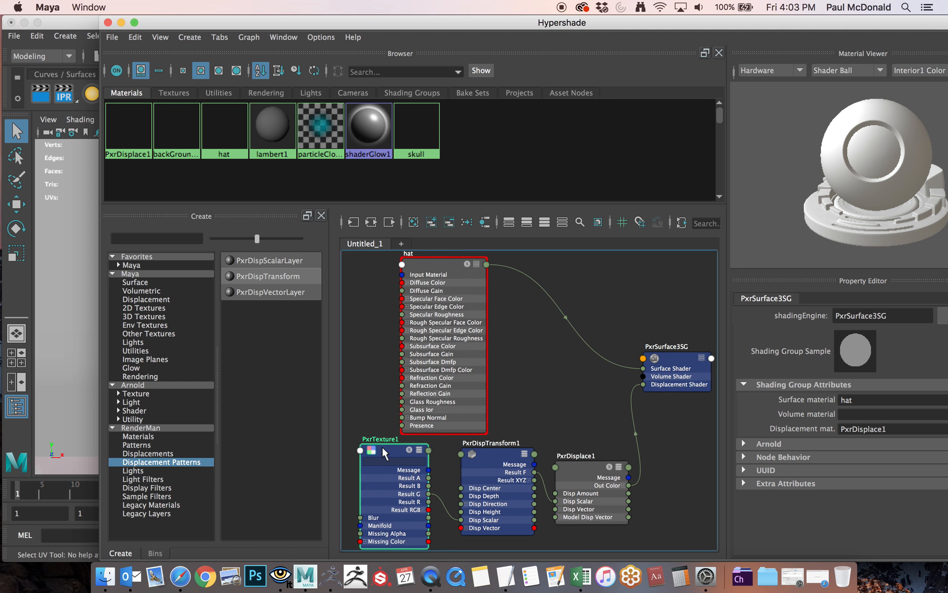
{"action": "left_click_drag", "start_coordinate": [785, 18], "coordinate": [618, 18]}
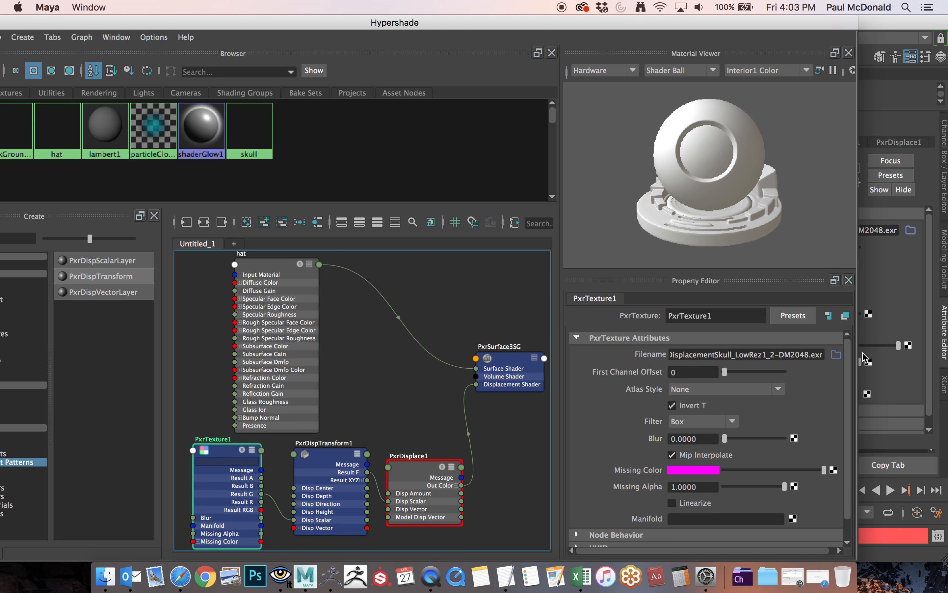
{"action": "left_click", "coordinate": [836, 354]}
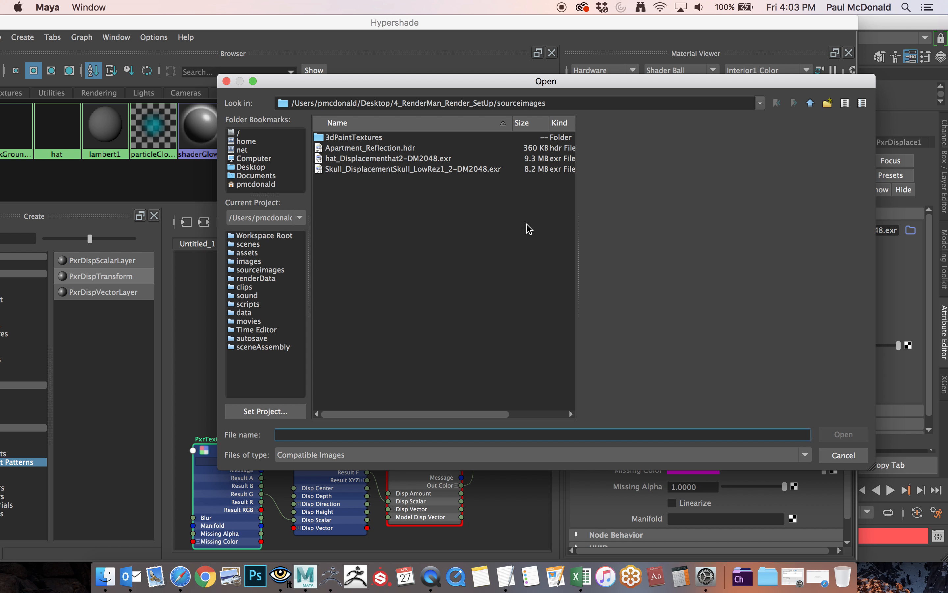
{"action": "left_click", "coordinate": [358, 159]}
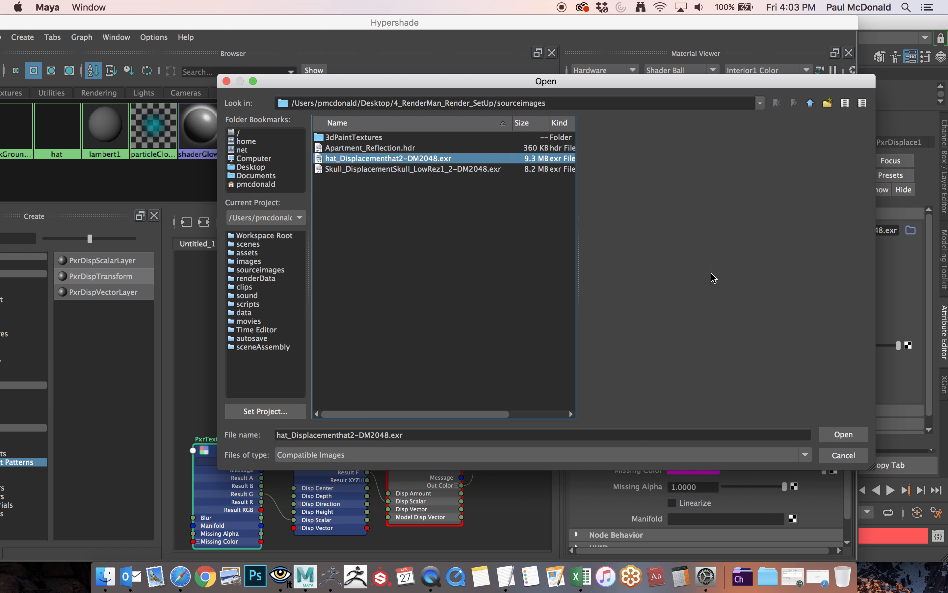
{"action": "left_click", "coordinate": [845, 434]}
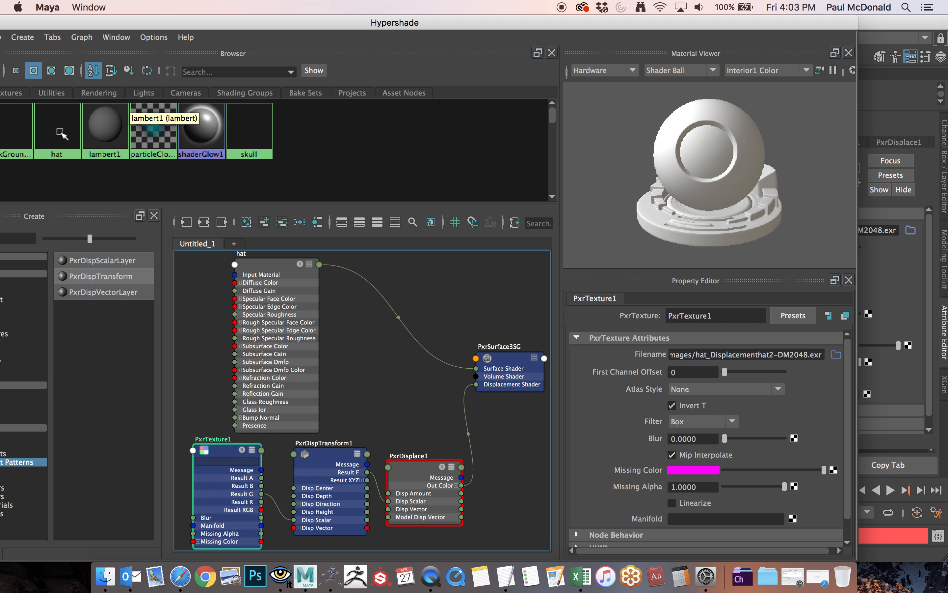
Move the Hypershade window clear of the RenderMan tools and rerun the IPR render through shotCam with the hat's displacement map.
{"action": "left_click_drag", "start_coordinate": [202, 24], "coordinate": [351, 145]}
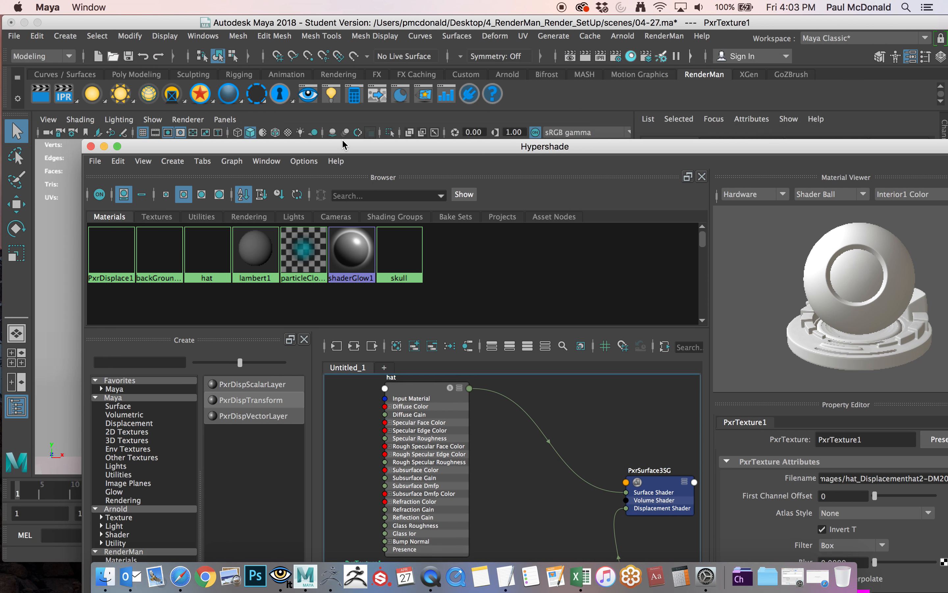
{"action": "right_click", "coordinate": [73, 103]}
{"action": "mouse_move", "coordinate": [157, 117]}
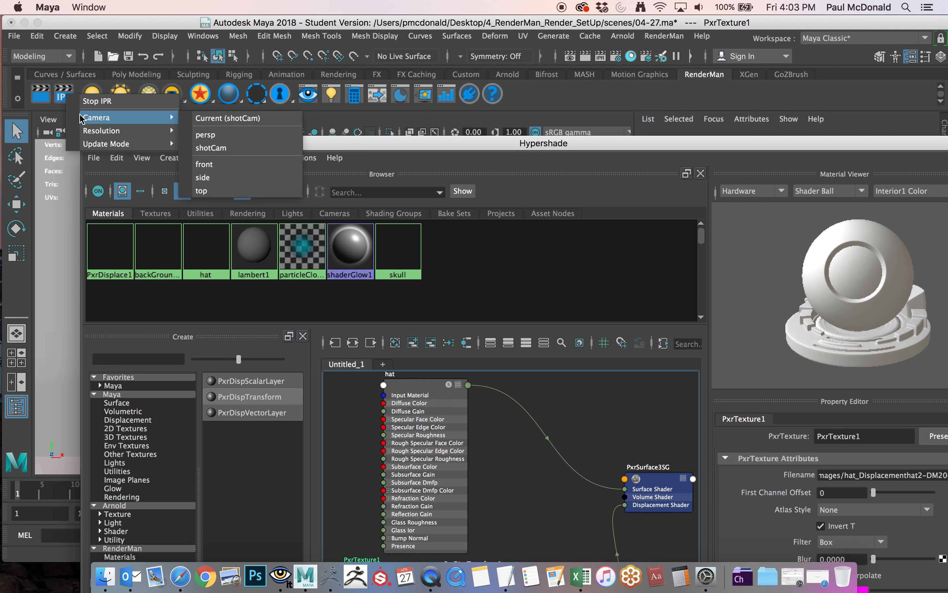
{"action": "left_click", "coordinate": [222, 119]}
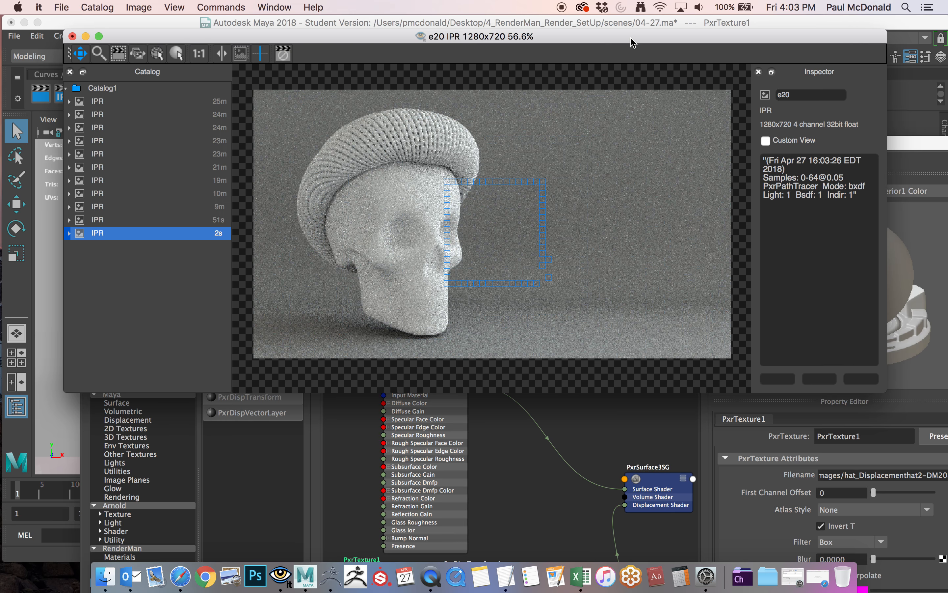
Move the render window out of the way and graph the skull material's input and output connections in the Hypershade work area.
{"action": "left_click_drag", "start_coordinate": [631, 38], "coordinate": [0, 157]}
{"action": "double_click", "coordinate": [637, 143]}
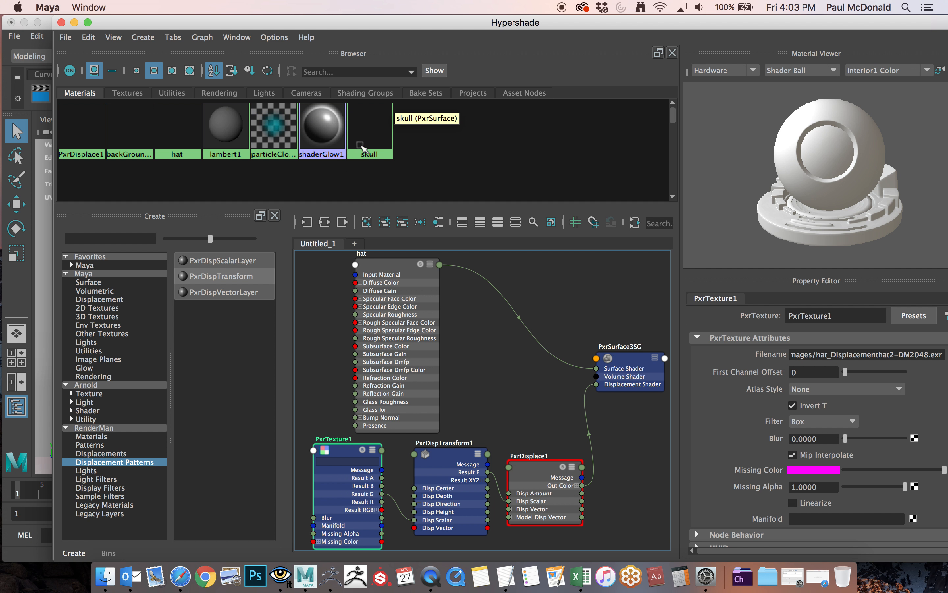
{"action": "left_click", "coordinate": [371, 133]}
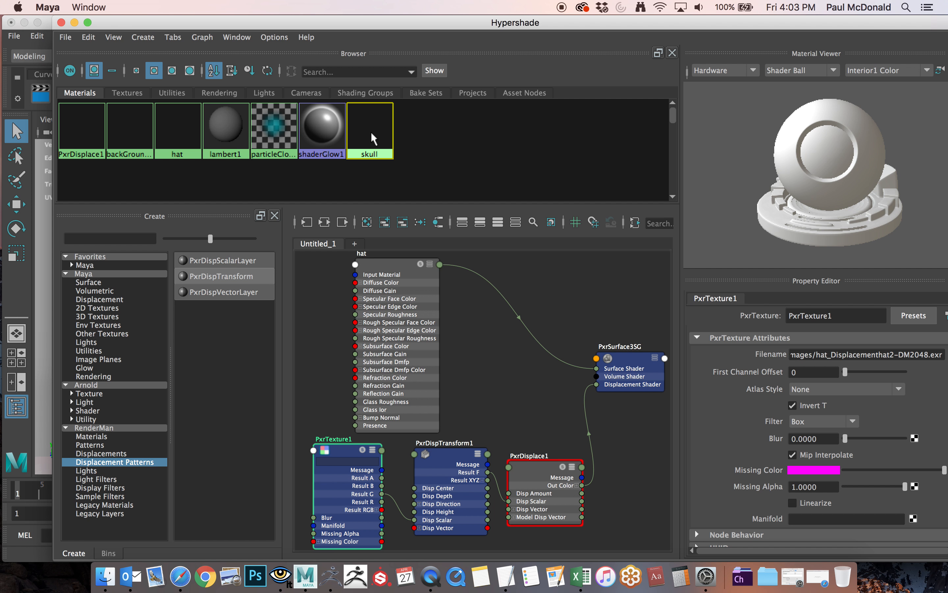
{"action": "left_click", "coordinate": [325, 223]}
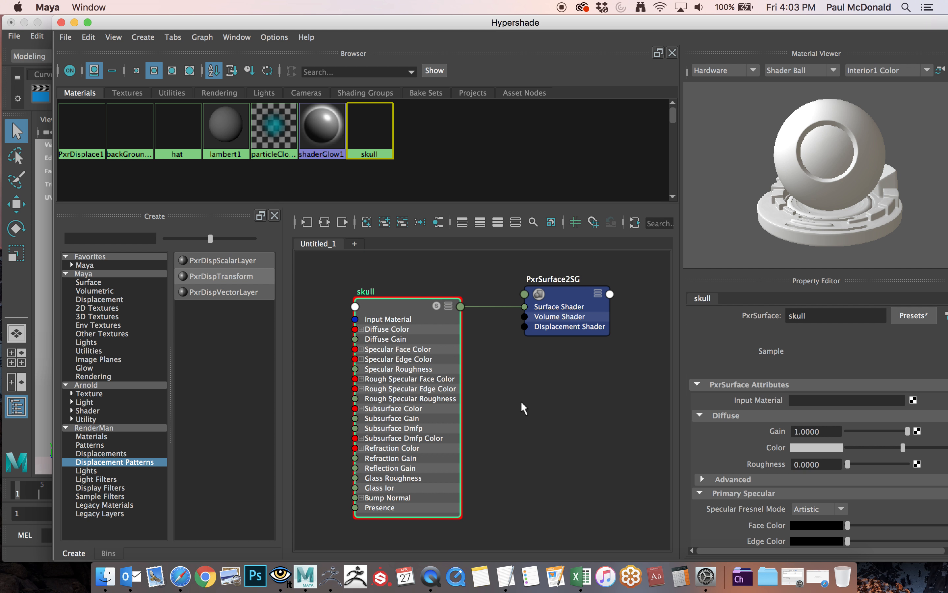
{"action": "scroll", "coordinate": [521, 401], "scroll_direction": "down", "scroll_amount": 4}
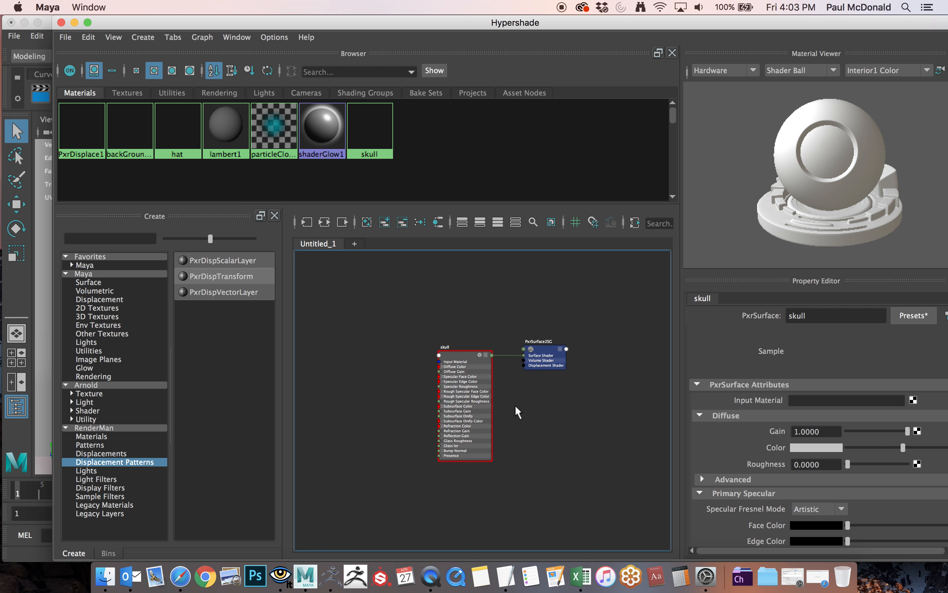
{"action": "middle_click_drag", "start_coordinate": [506, 383], "coordinate": [451, 322], "text": "alt"}
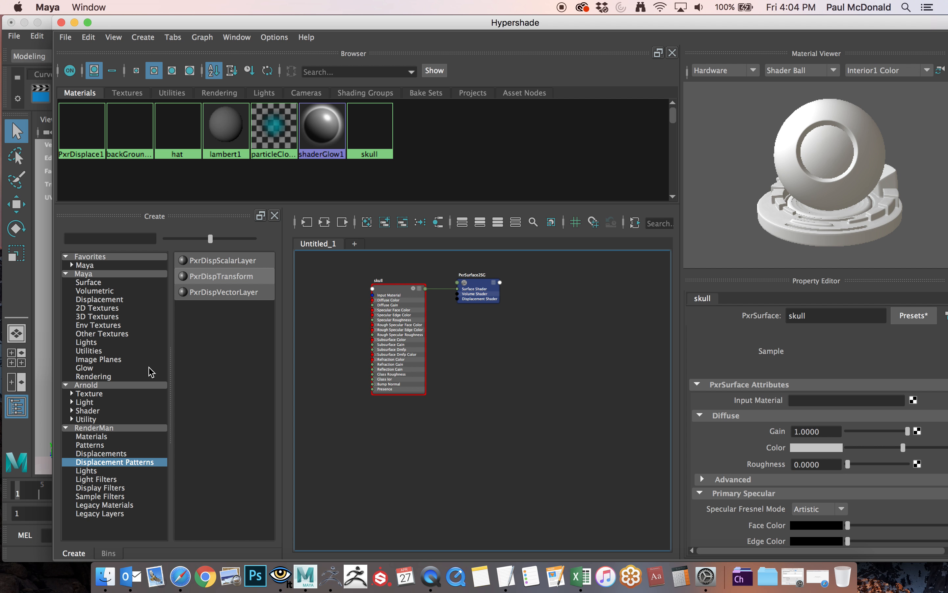
Create a RenderMan PxrTexture node and place it below the skull material.
{"action": "left_click", "coordinate": [105, 428]}
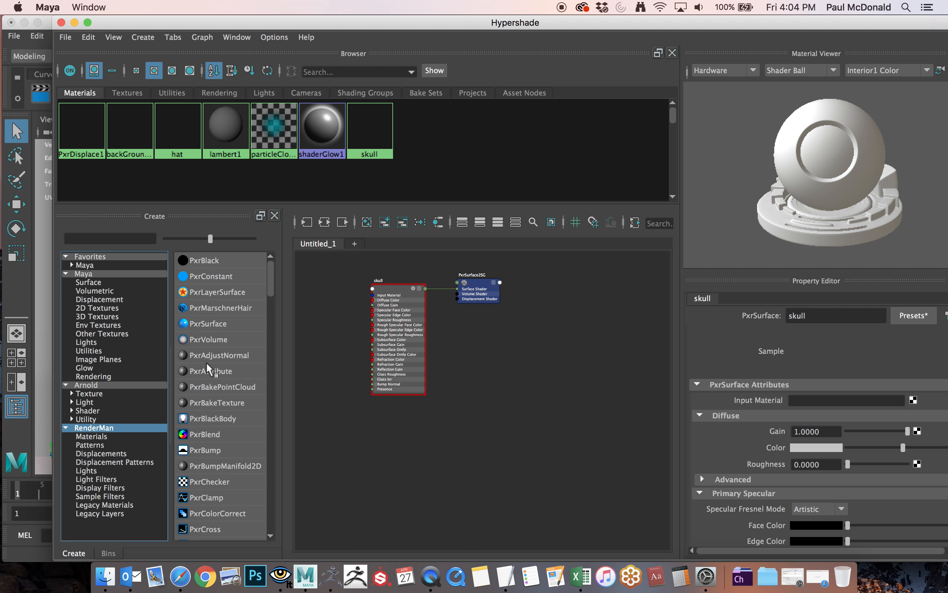
{"action": "left_click_drag", "start_coordinate": [272, 281], "coordinate": [275, 395]}
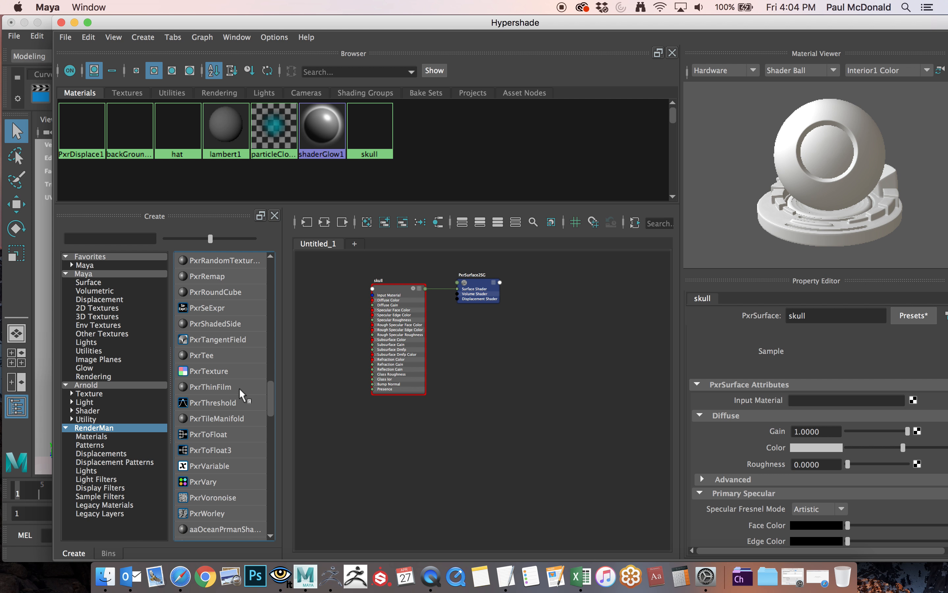
{"action": "left_click", "coordinate": [221, 372]}
{"action": "left_click_drag", "start_coordinate": [555, 424], "coordinate": [371, 444]}
{"action": "key", "text": "3"}
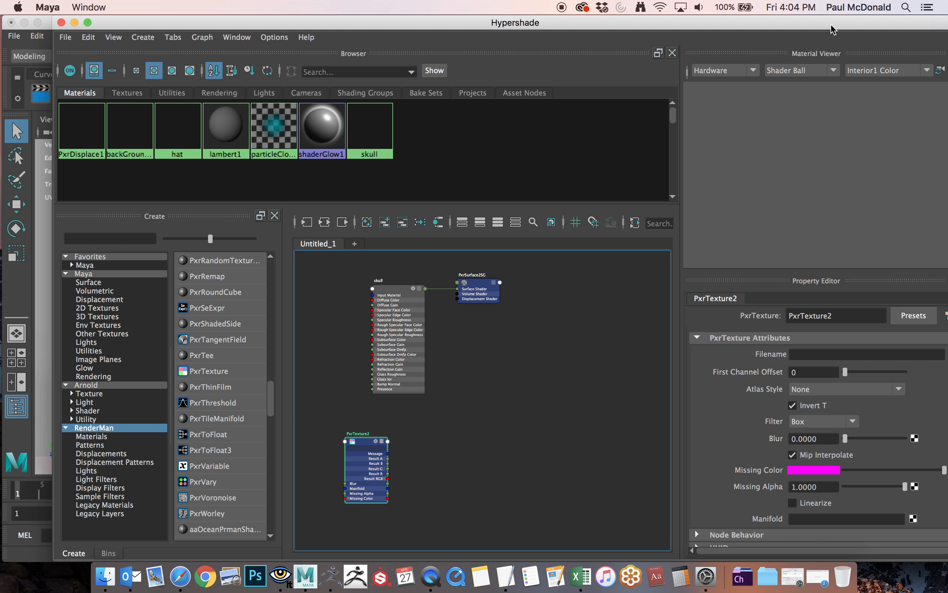
Load Skull_DisplacementSkull_LowRez1_2-DM2048.exr from the project's sourceimages folder as the PxrTexture2 node's Filename.
{"action": "left_click_drag", "start_coordinate": [836, 26], "coordinate": [783, 21]}
{"action": "left_click", "coordinate": [905, 354]}
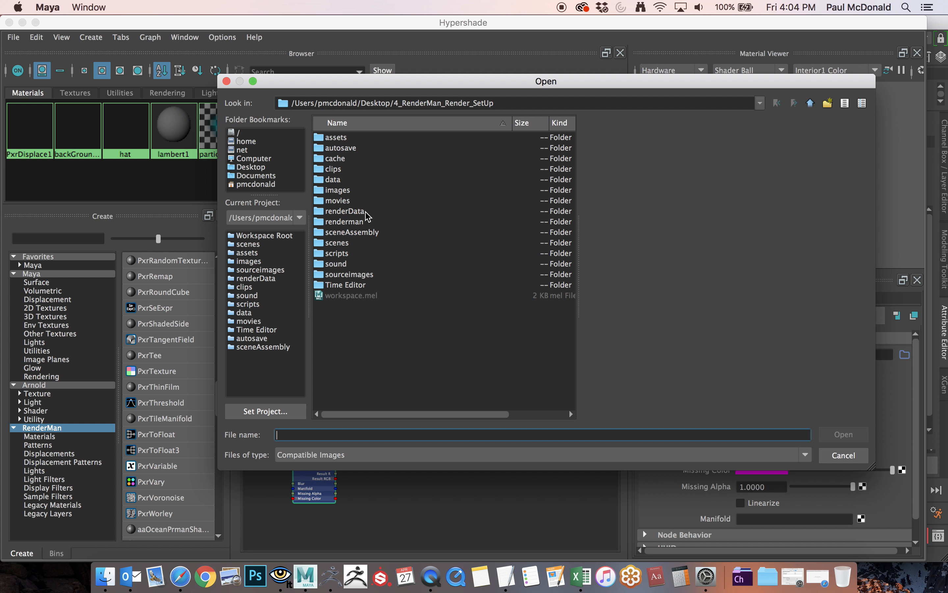
{"action": "double_click", "coordinate": [347, 274]}
{"action": "left_click", "coordinate": [376, 169]}
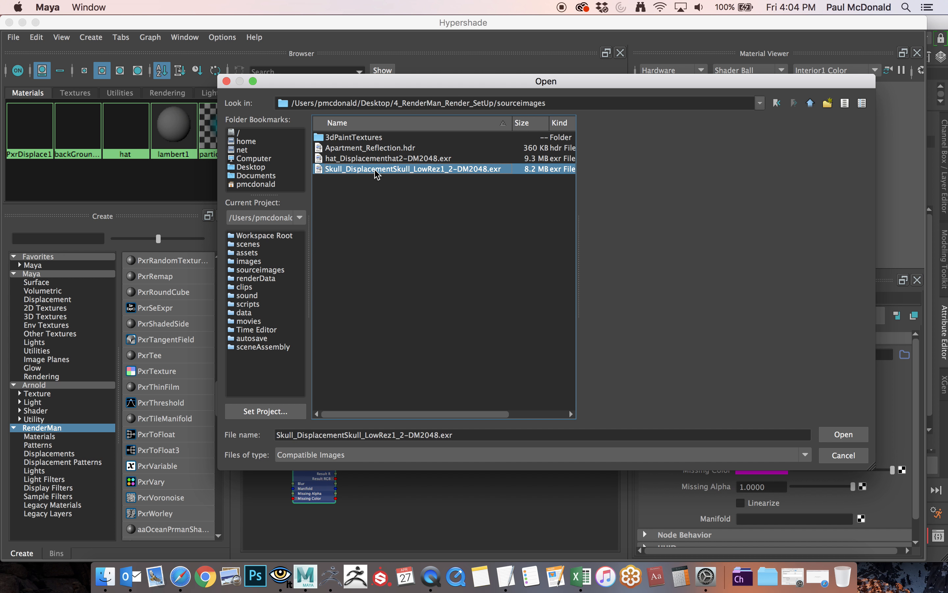
{"action": "left_click", "coordinate": [844, 434]}
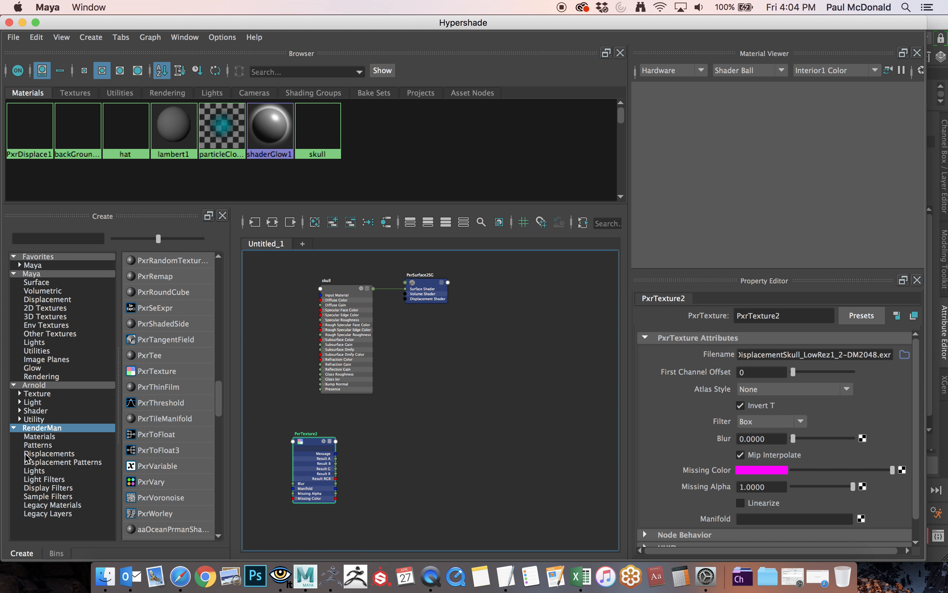
Create PxrDisplace and PxrDispTransform nodes, placing the transform node between the skull's texture and displace nodes.
{"action": "left_click", "coordinate": [44, 460]}
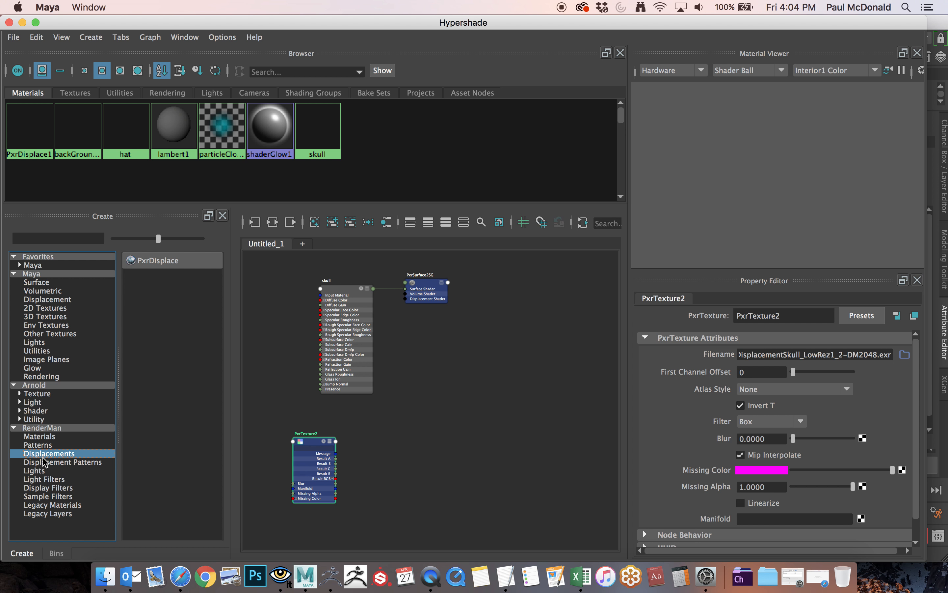
{"action": "left_click", "coordinate": [156, 270]}
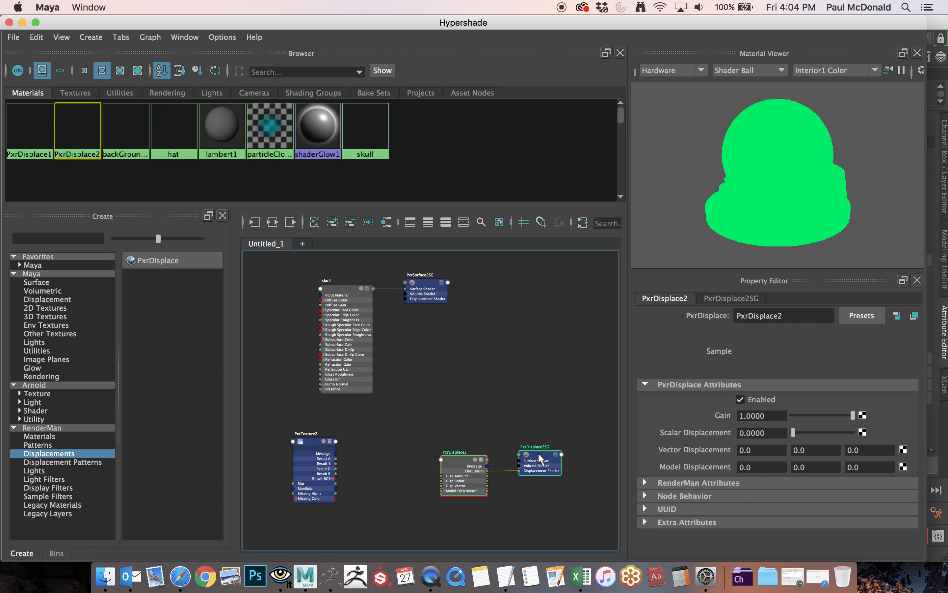
{"action": "left_click", "coordinate": [57, 463]}
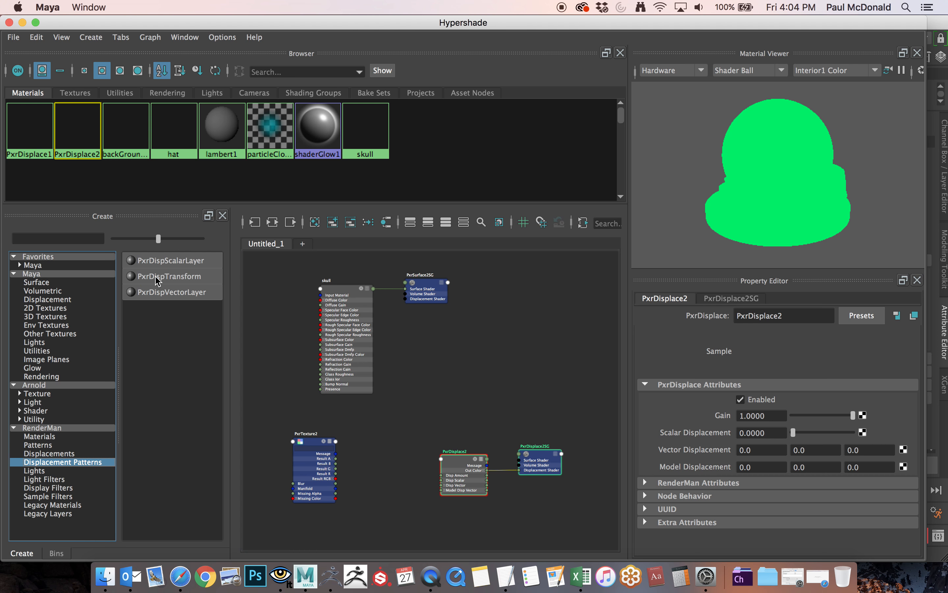
{"action": "left_click", "coordinate": [167, 276]}
{"action": "left_click_drag", "start_coordinate": [480, 384], "coordinate": [364, 481]}
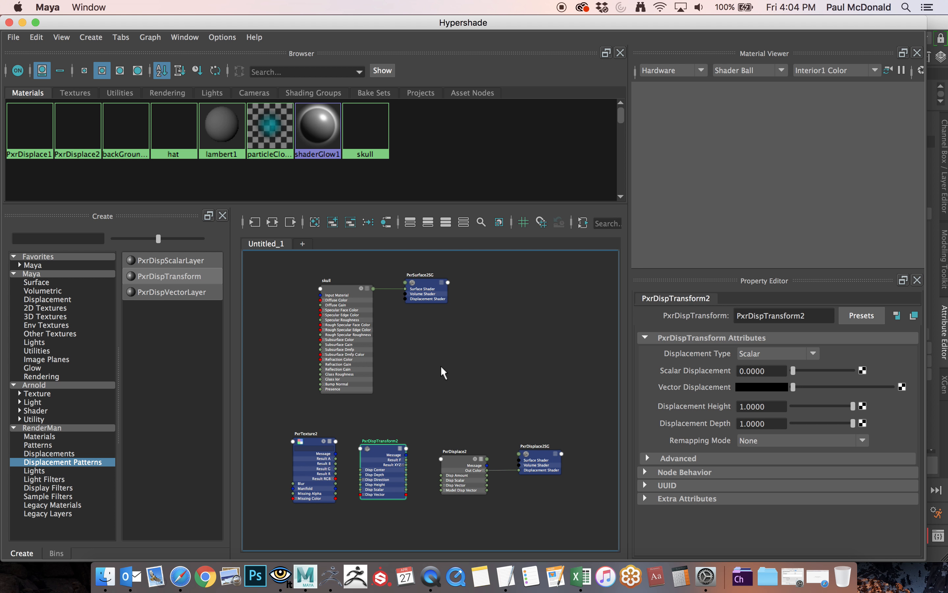
Delete the extra PxrDisplace2SG shading group and move PxrSurface2SG down toward the displacement nodes.
{"action": "right_click_drag", "start_coordinate": [431, 363], "coordinate": [591, 356], "text": "alt"}
{"action": "middle_click_drag", "start_coordinate": [458, 379], "coordinate": [478, 346], "text": "alt"}
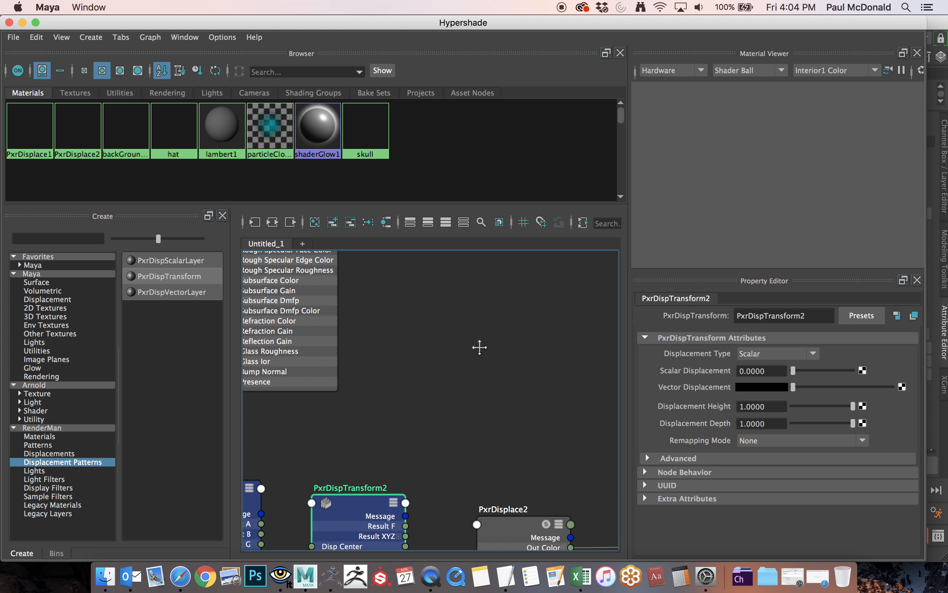
{"action": "right_click_drag", "start_coordinate": [485, 348], "coordinate": [367, 367], "text": "alt"}
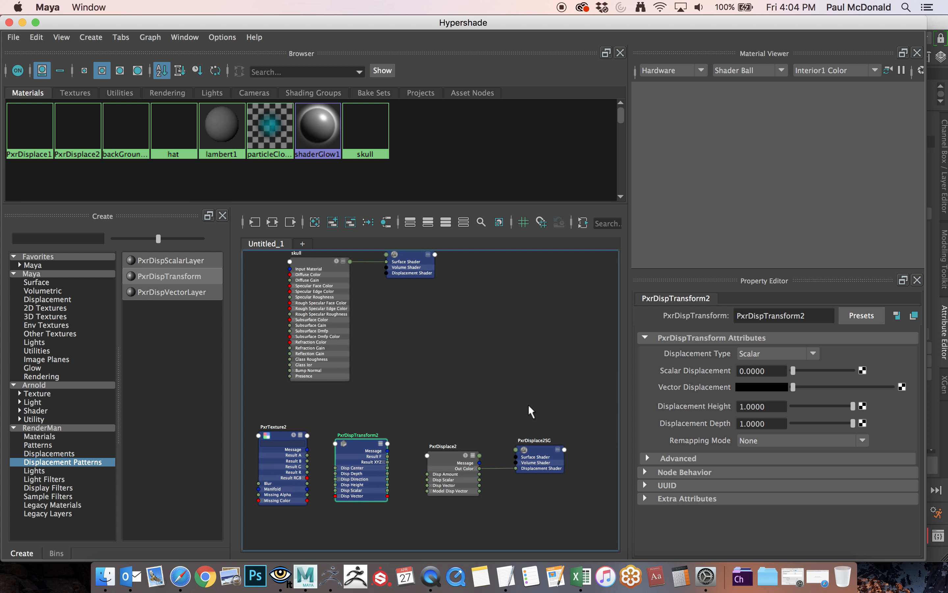
{"action": "left_click", "coordinate": [549, 469]}
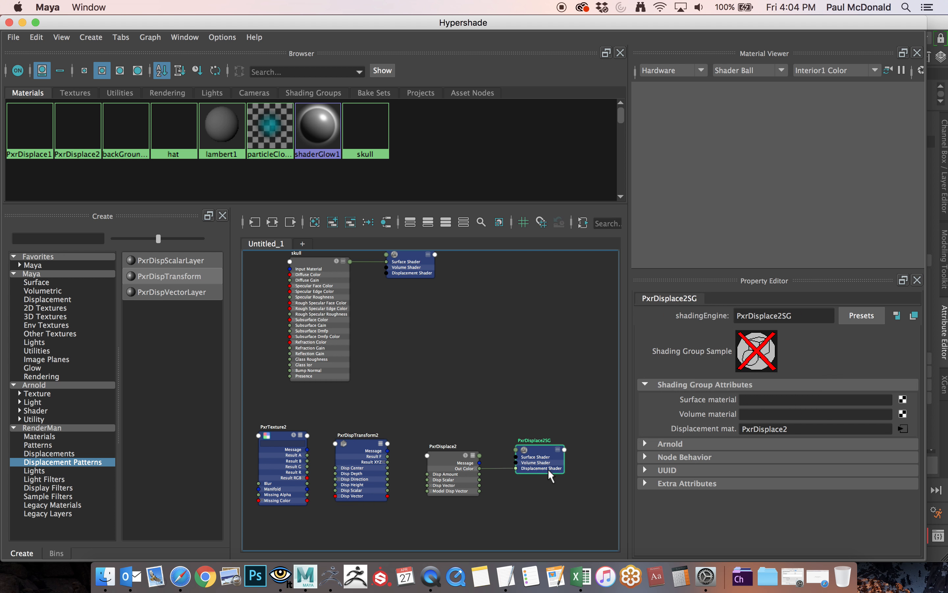
{"action": "key", "text": "Delete"}
{"action": "left_click_drag", "start_coordinate": [418, 255], "coordinate": [474, 366]}
Connect PxrTexture2's Result G to PxrDispTransform2's Disp Scalar, and the transform's Result F to PxrDisplace2's Disp Scalar.
{"action": "right_click_drag", "start_coordinate": [335, 388], "coordinate": [469, 326], "text": "alt"}
{"action": "middle_click_drag", "start_coordinate": [469, 327], "coordinate": [543, 200], "text": "alt"}
{"action": "right_click_drag", "start_coordinate": [468, 309], "coordinate": [489, 299], "text": "alt"}
{"action": "middle_click_drag", "start_coordinate": [489, 299], "coordinate": [527, 283], "text": "alt"}
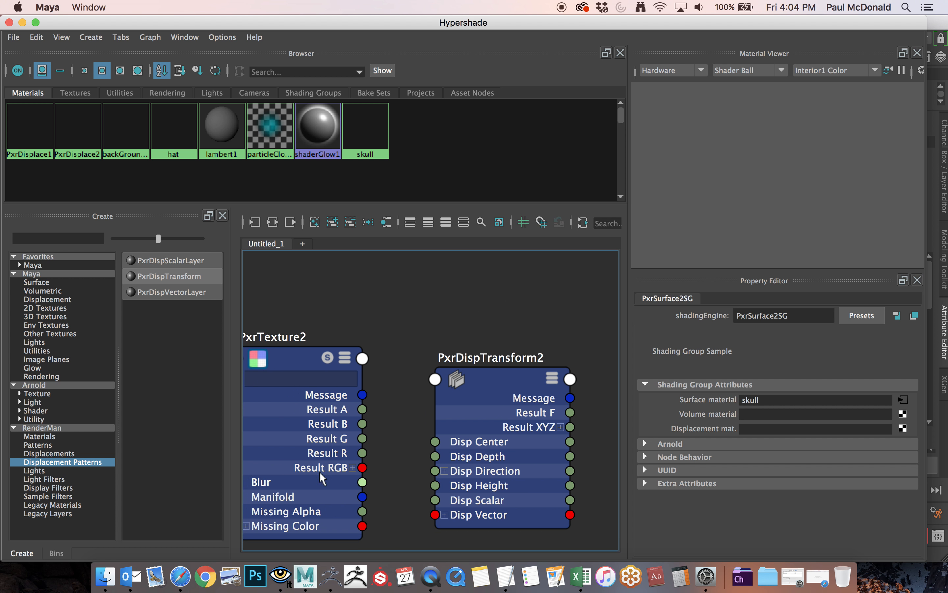
{"action": "left_click_drag", "start_coordinate": [362, 439], "coordinate": [436, 441]}
{"action": "right_click_drag", "start_coordinate": [482, 294], "coordinate": [435, 292], "text": "alt"}
{"action": "mouse_move", "coordinate": [435, 292]}
{"action": "middle_mouse_down", "text": "alt"}
{"action": "mouse_move", "coordinate": [445, 290]}
{"action": "mouse_move", "coordinate": [306, 284]}
{"action": "middle_mouse_up", "text": "alt"}
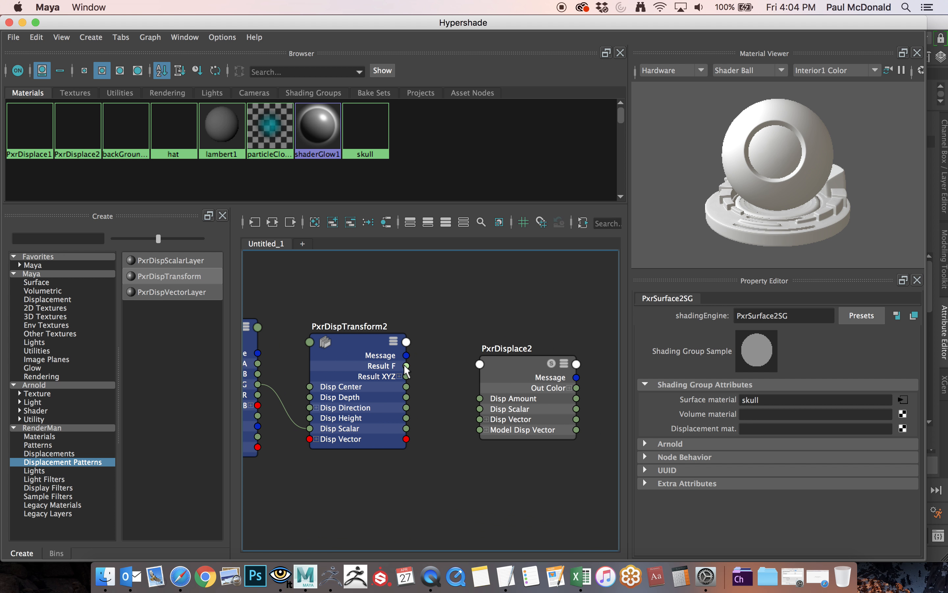
{"action": "left_click_drag", "start_coordinate": [448, 419], "coordinate": [478, 408]}
Move PxrSurface2SG beyond the displace node and connect PxrDisplace2's Out Color to its Displacement Shader.
{"action": "middle_click_drag", "start_coordinate": [545, 276], "coordinate": [377, 348], "text": "alt"}
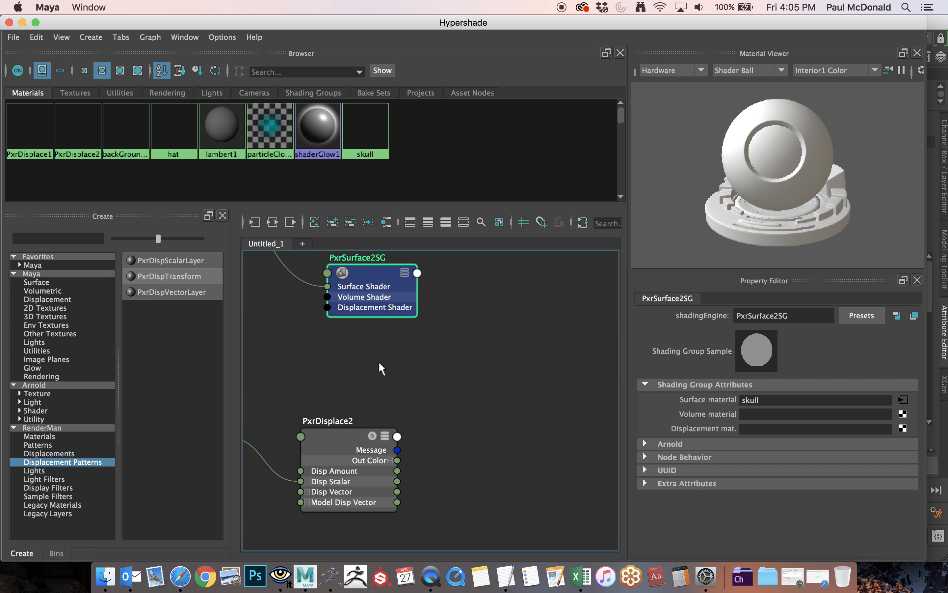
{"action": "left_click_drag", "start_coordinate": [378, 271], "coordinate": [544, 311]}
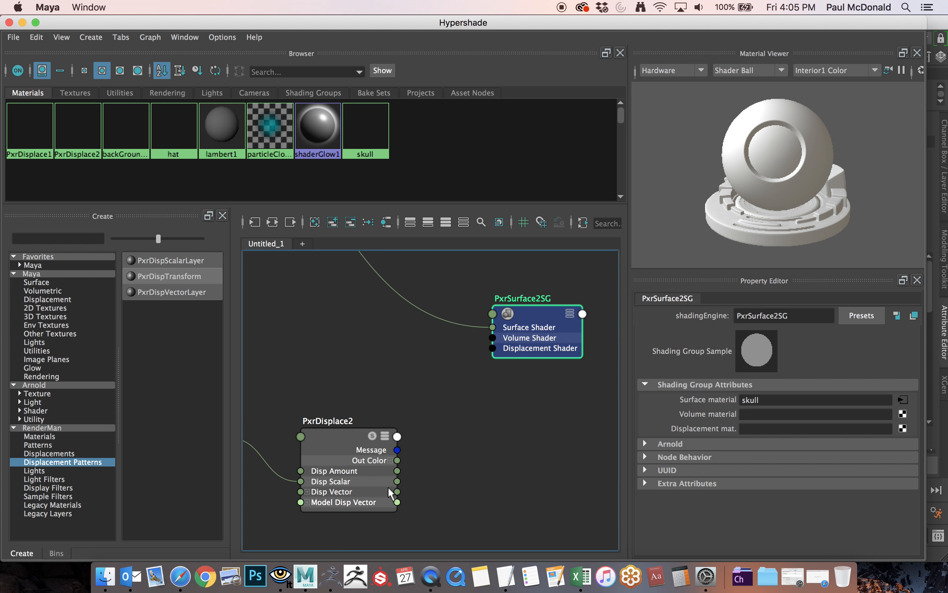
{"action": "left_click_drag", "start_coordinate": [482, 369], "coordinate": [490, 348]}
{"action": "right_click_drag", "start_coordinate": [516, 426], "coordinate": [369, 374], "text": "alt"}
{"action": "middle_click_drag", "start_coordinate": [369, 375], "coordinate": [462, 389], "text": "alt"}
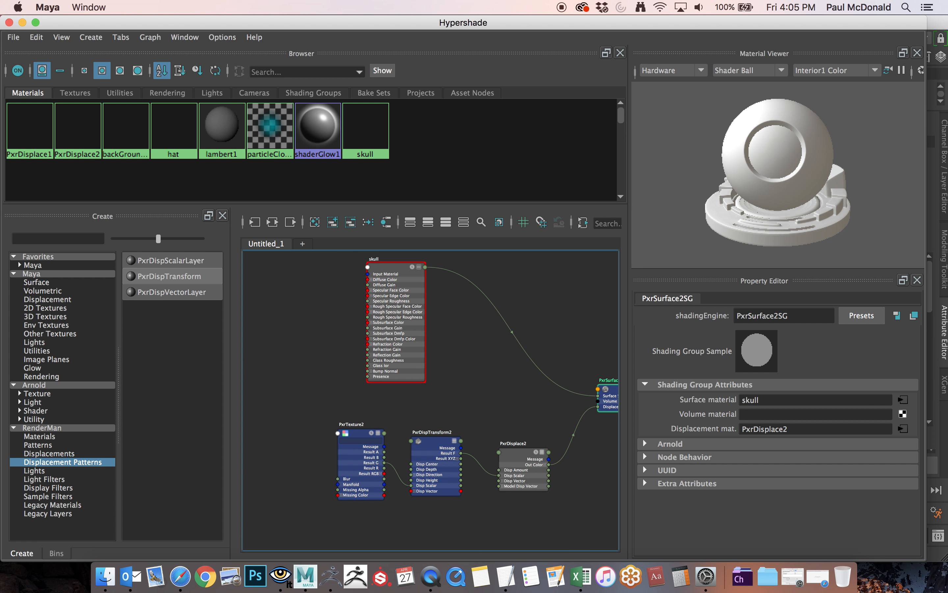
Lower the Hypershade window to uncover the RenderMan tools and rerun the IPR render through the current shotCam camera.
{"action": "left_click_drag", "start_coordinate": [185, 23], "coordinate": [186, 207]}
{"action": "right_click", "coordinate": [64, 94]}
{"action": "mouse_move", "coordinate": [149, 112]}
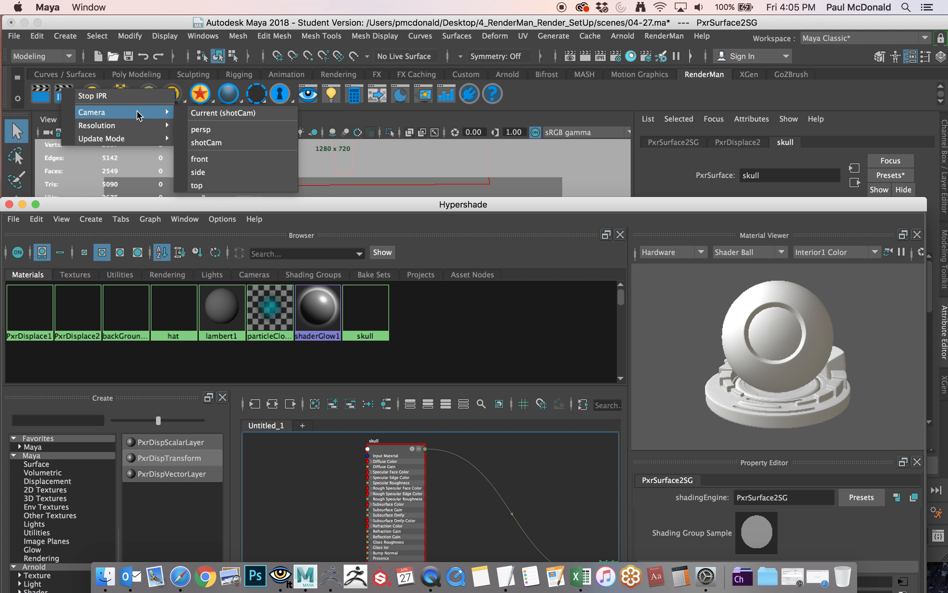
{"action": "left_click", "coordinate": [215, 113]}
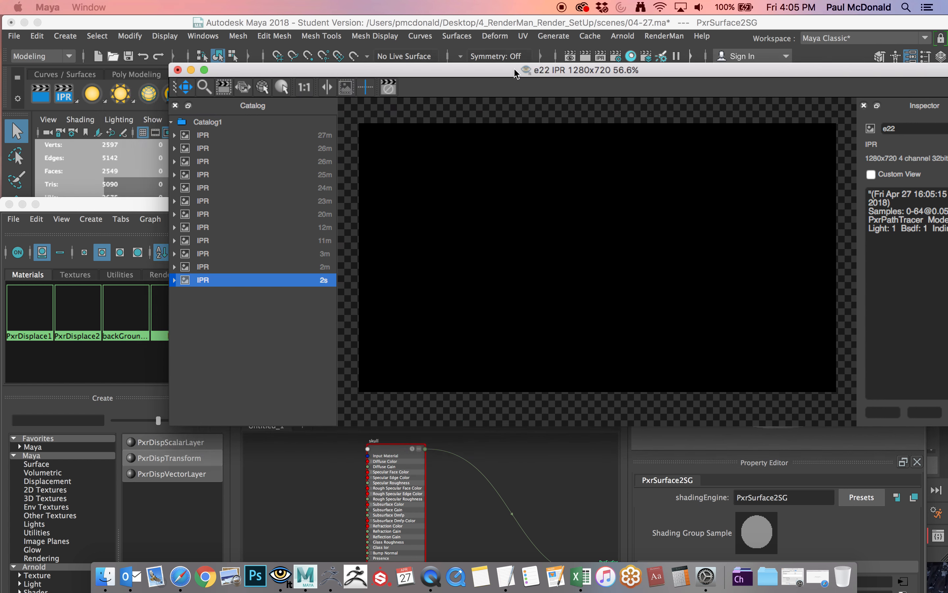
{"action": "left_click_drag", "start_coordinate": [513, 74], "coordinate": [428, 59]}
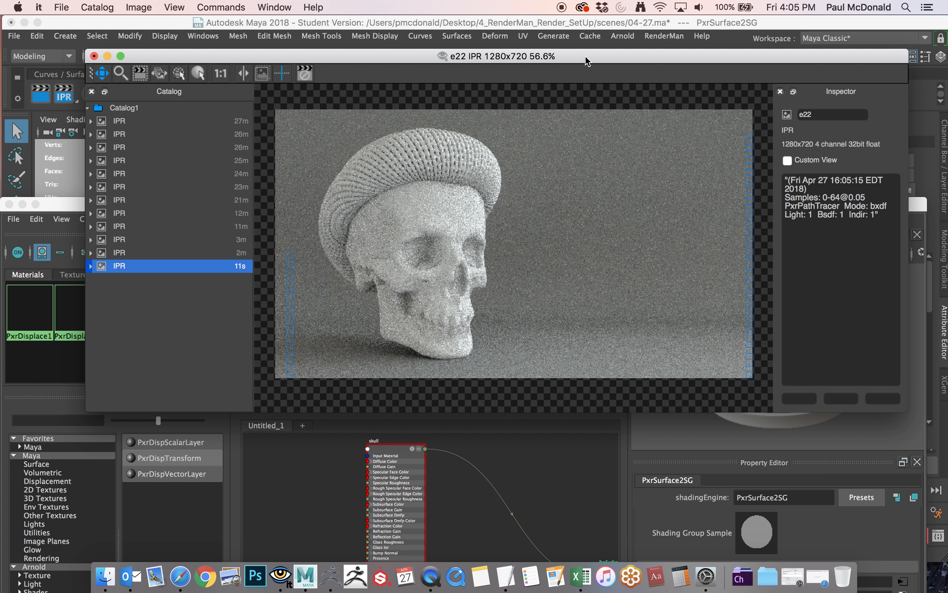
Move the render and Hypershade windows off the main Maya window to uncover the viewport and the skull's attributes.
{"action": "left_click_drag", "start_coordinate": [587, 60], "coordinate": [539, 260]}
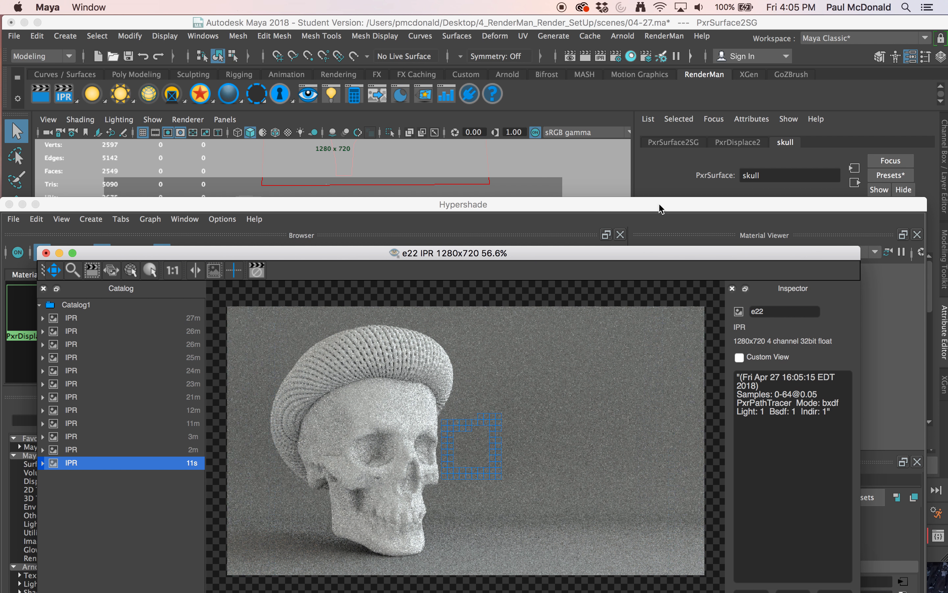
{"action": "left_click_drag", "start_coordinate": [660, 205], "coordinate": [676, 27]}
{"action": "key", "text": "super+m"}
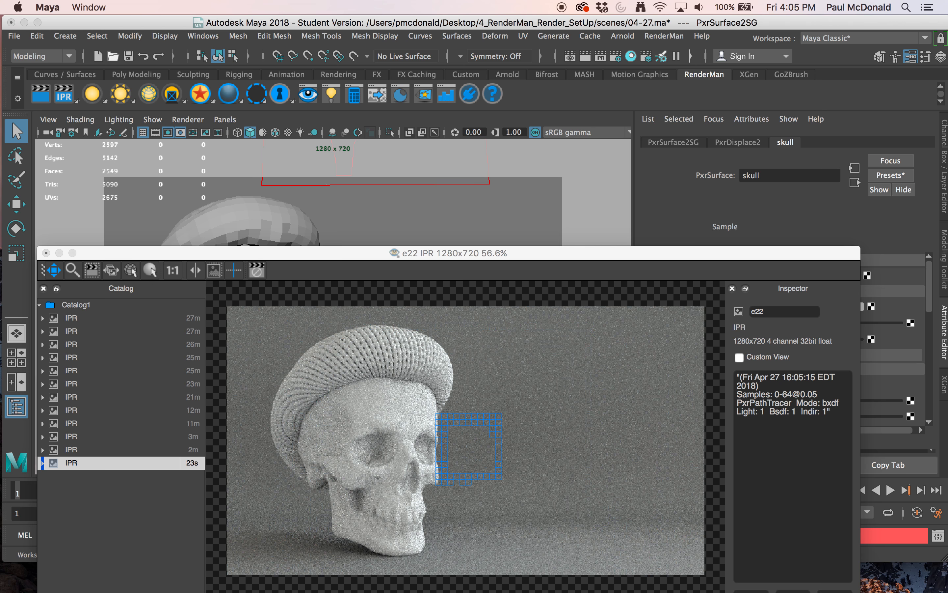
{"action": "left_click_drag", "start_coordinate": [636, 0], "coordinate": [635, 5]}
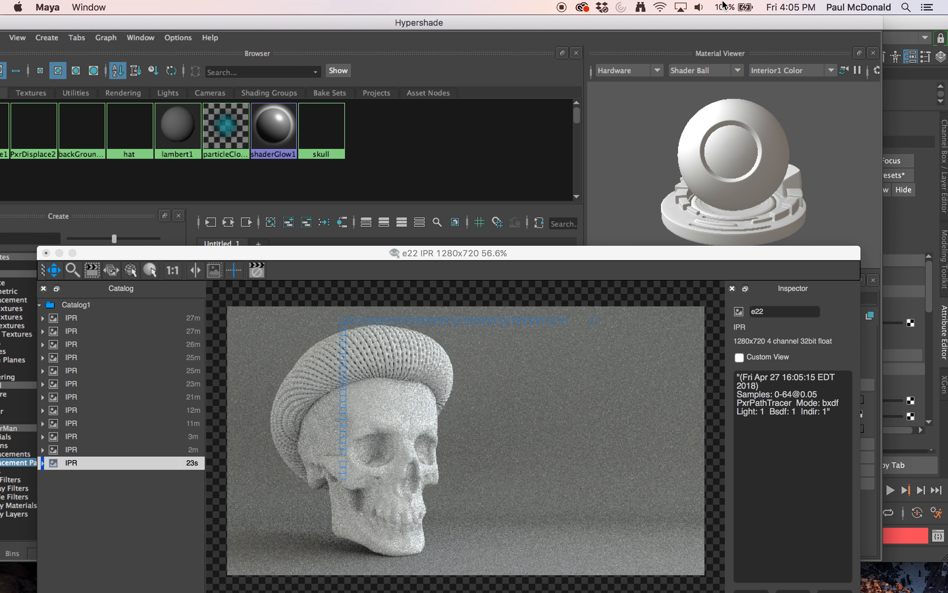
{"action": "left_click_drag", "start_coordinate": [723, 1], "coordinate": [721, 5]}
{"action": "left_click_drag", "start_coordinate": [712, 251], "coordinate": [0, 0]}
{"action": "left_click_drag", "start_coordinate": [646, 27], "coordinate": [0, 157]}
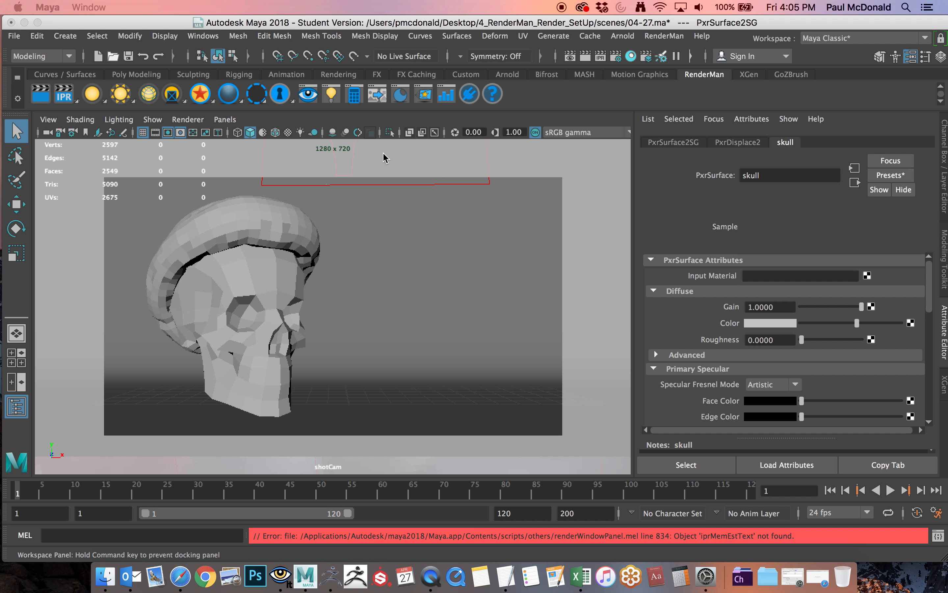
Inspect the attributes of the skull's PxrDisplace2 node and PxrSurface2SG shading group, following the group's displacement material connection.
{"action": "left_click", "coordinate": [723, 144]}
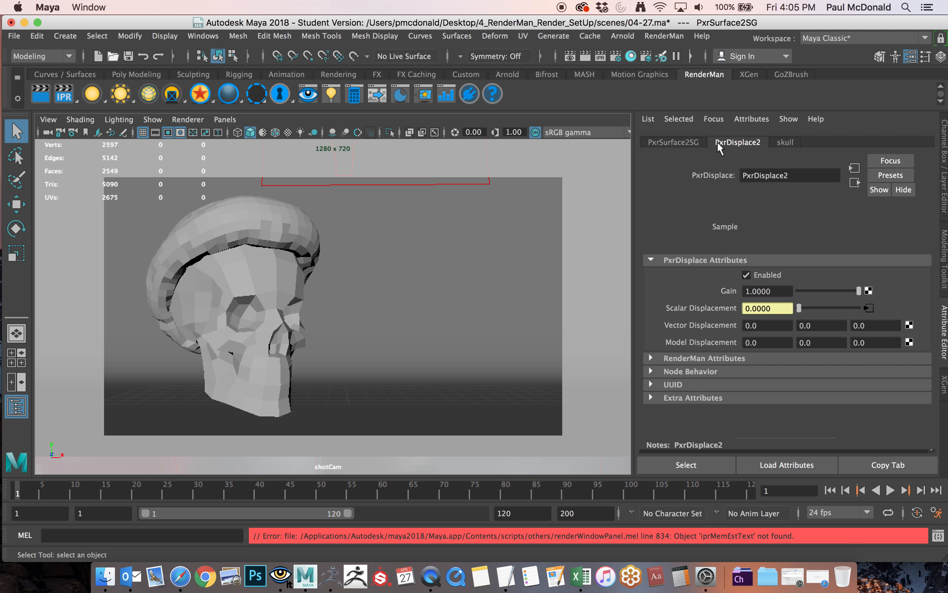
{"action": "left_click", "coordinate": [650, 358]}
{"action": "left_click", "coordinate": [650, 358]}
{"action": "left_click", "coordinate": [686, 142]}
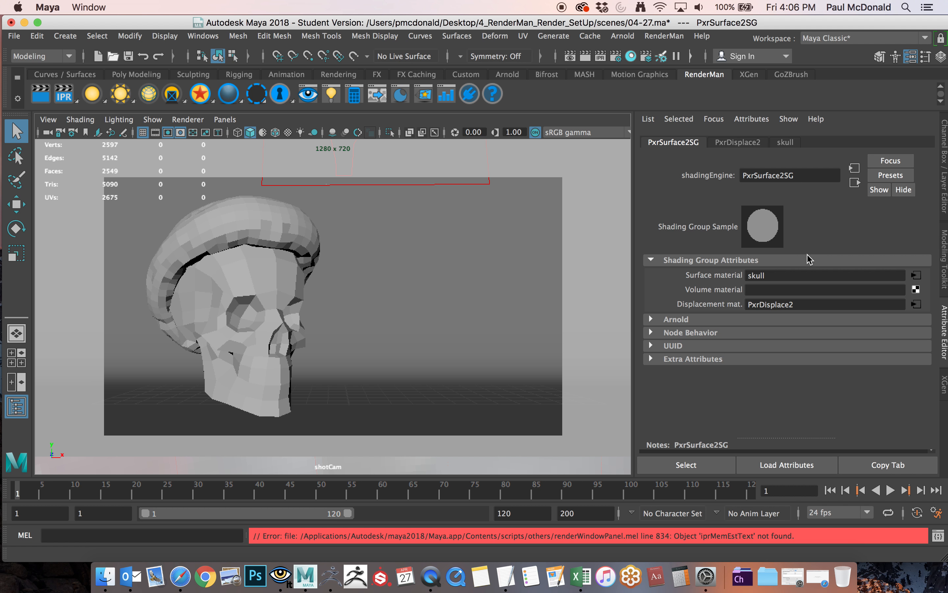
{"action": "left_click", "coordinate": [917, 305]}
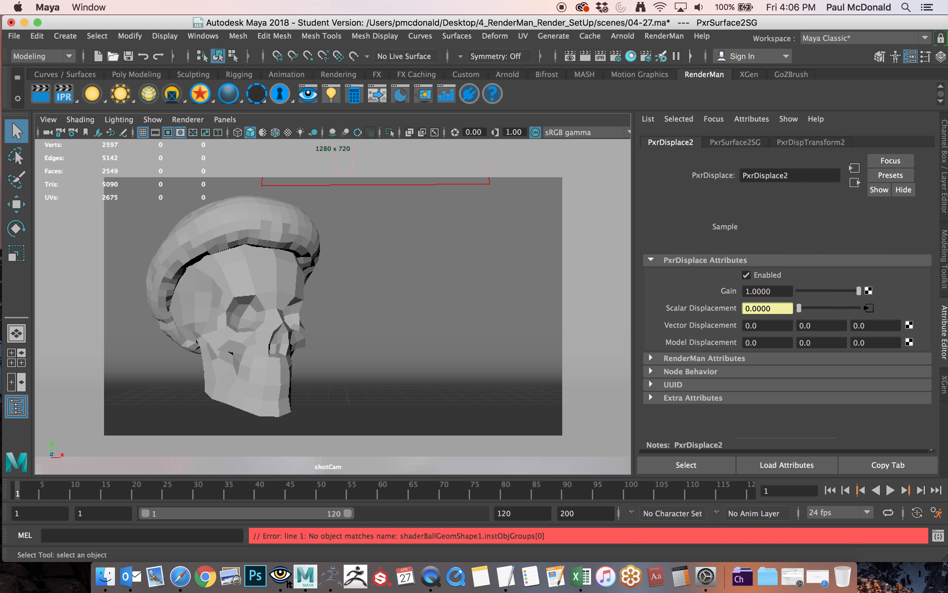
Bring the IPR render window back beside the shotCam viewport and select the low-poly skull mesh.
{"action": "left_click_drag", "start_coordinate": [1, 42], "coordinate": [314, 55]}
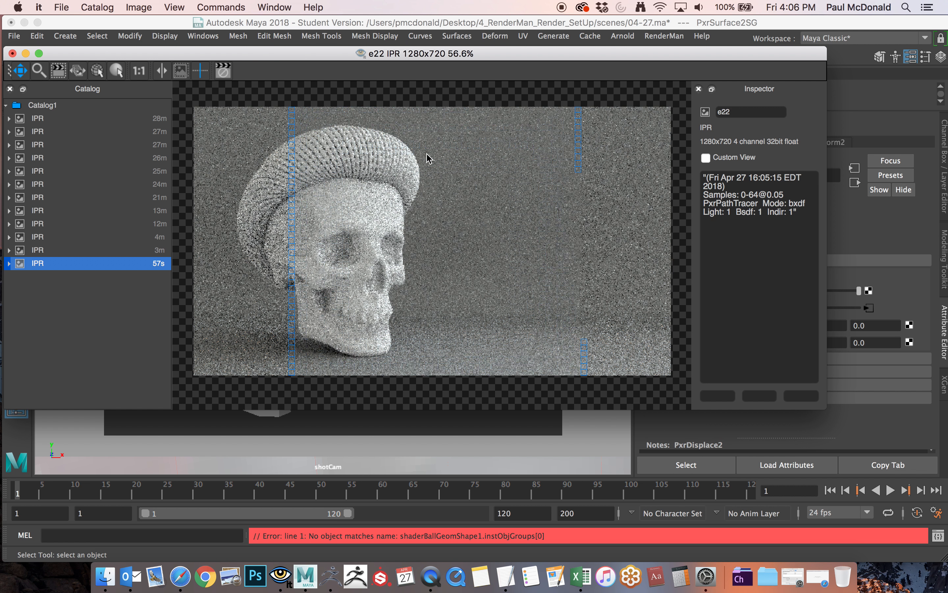
{"action": "left_click_drag", "start_coordinate": [342, 55], "coordinate": [683, 85]}
{"action": "left_click", "coordinate": [261, 274]}
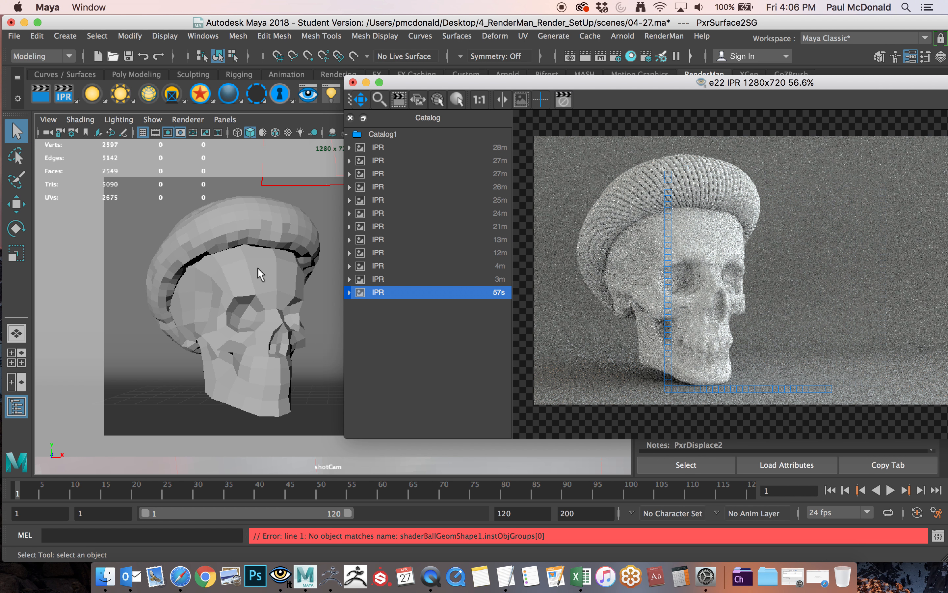
Select the low-poly hat mesh and move the IPR render window off the main Maya window.
{"action": "left_click", "coordinate": [236, 228]}
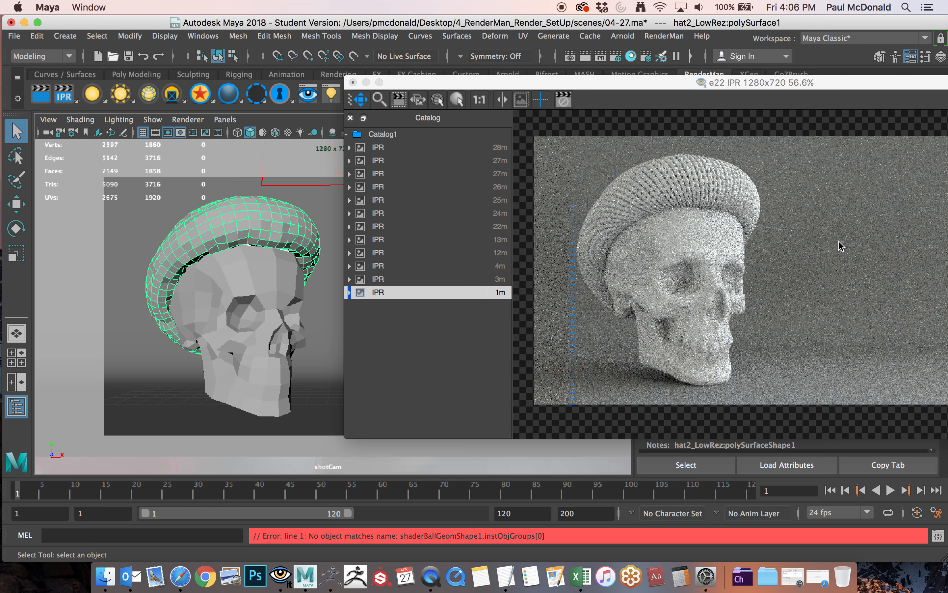
{"action": "left_click_drag", "start_coordinate": [849, 88], "coordinate": [609, 157]}
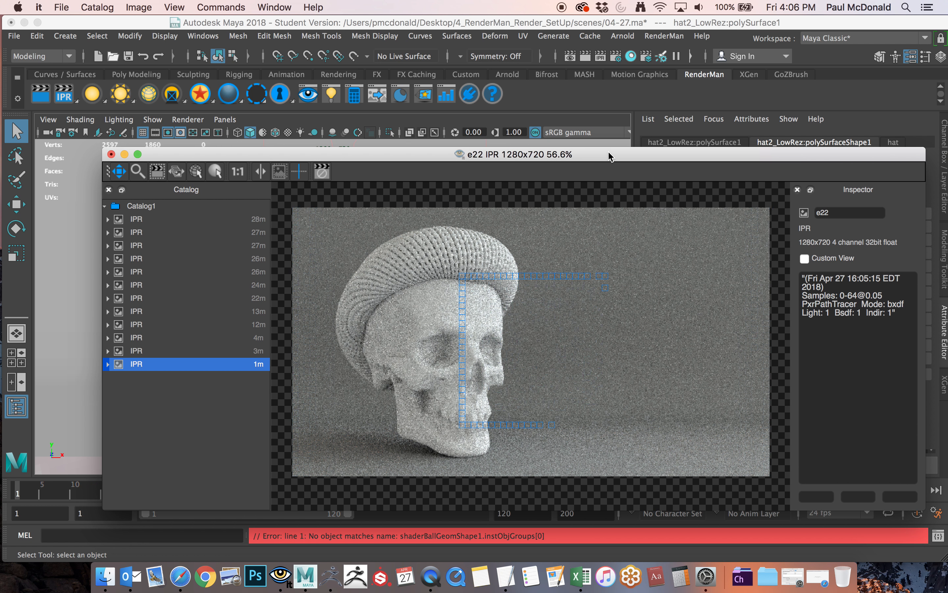
{"action": "left_click_drag", "start_coordinate": [598, 160], "coordinate": [0, 150]}
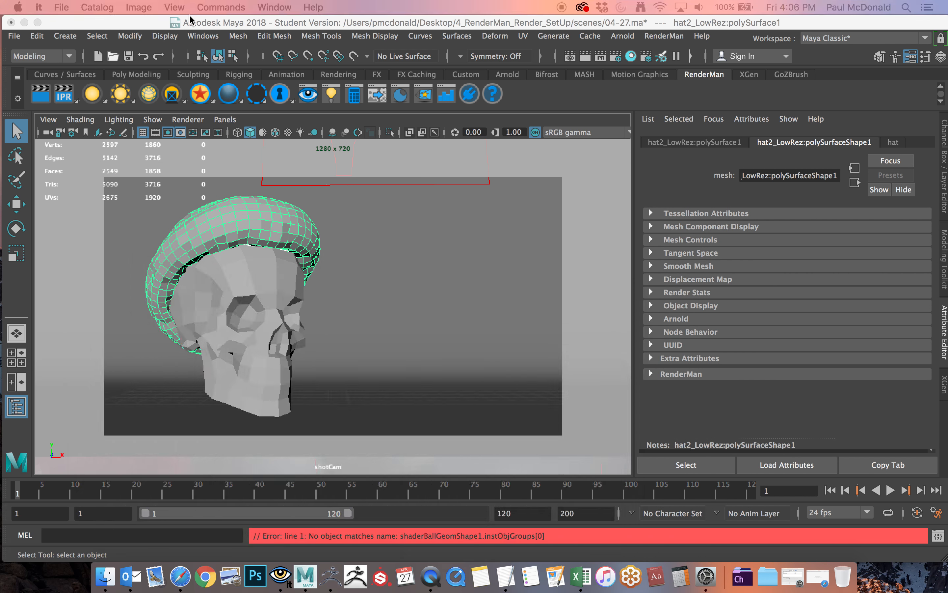
Open the Outliner beside the viewport and select the model group.
{"action": "left_click", "coordinate": [200, 35]}
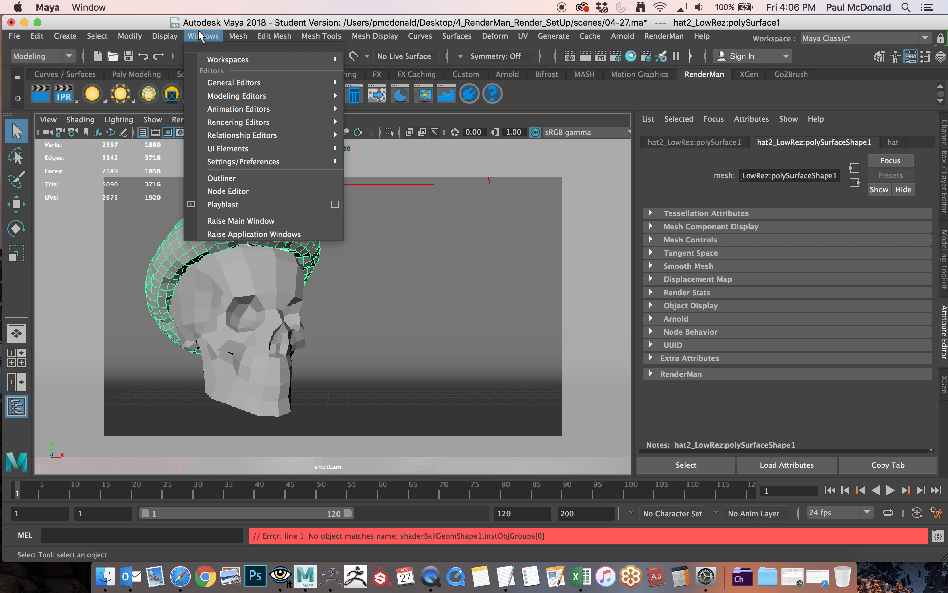
{"action": "left_click", "coordinate": [220, 178]}
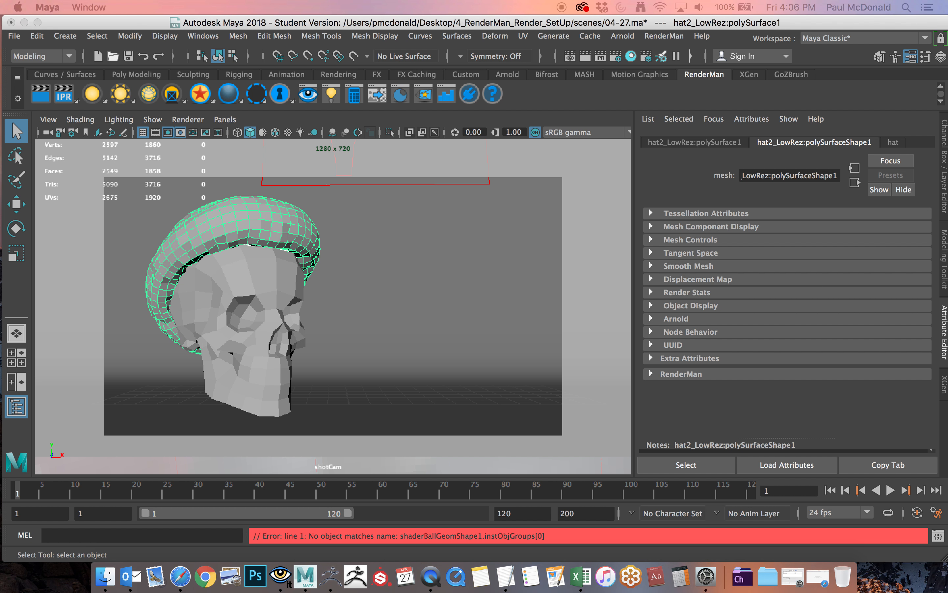
{"action": "left_click_drag", "start_coordinate": [1, 314], "coordinate": [738, 78]}
{"action": "left_click", "coordinate": [644, 196]}
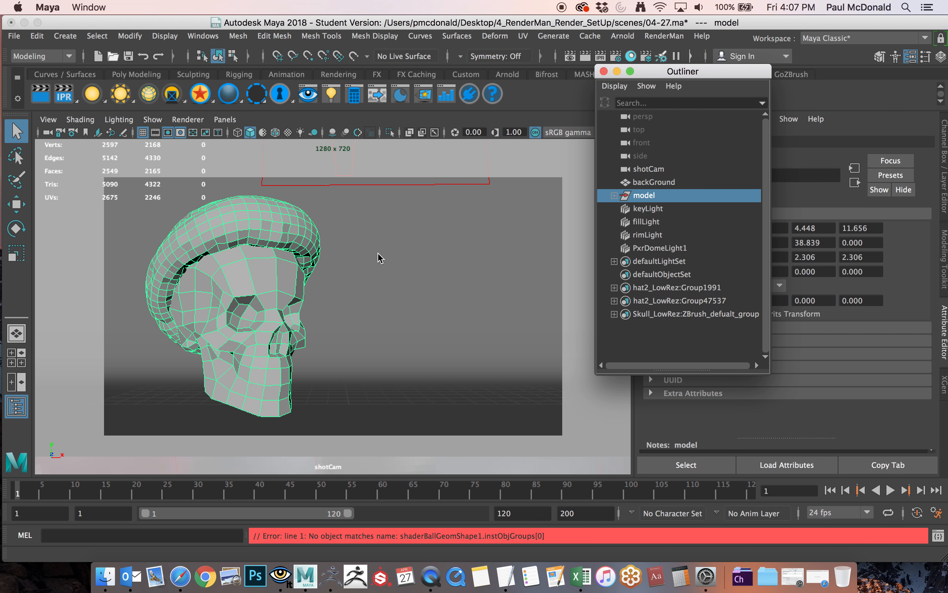
Duplicate the model group, place the copy beside the original and rotate it to about -84° in Y.
{"action": "key", "text": "super+d"}
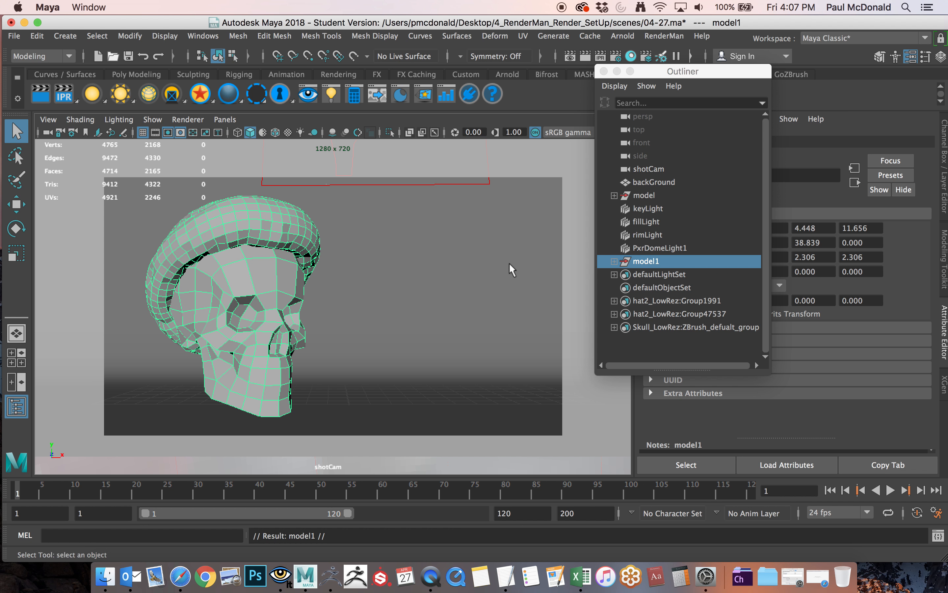
{"action": "key", "text": "w"}
{"action": "left_click_drag", "start_coordinate": [364, 310], "coordinate": [421, 302]}
{"action": "key", "text": "e"}
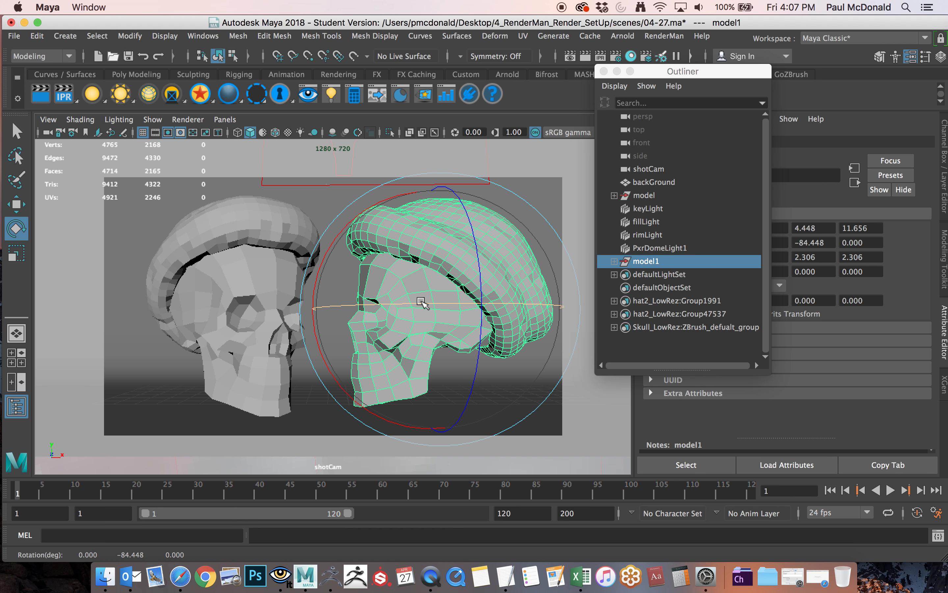
Using the persp view, move the duplicated model back toward the backdrop to about 8.35 in Z and return to the shotCam view.
{"action": "left_click", "coordinate": [225, 120]}
{"action": "mouse_move", "coordinate": [226, 138]}
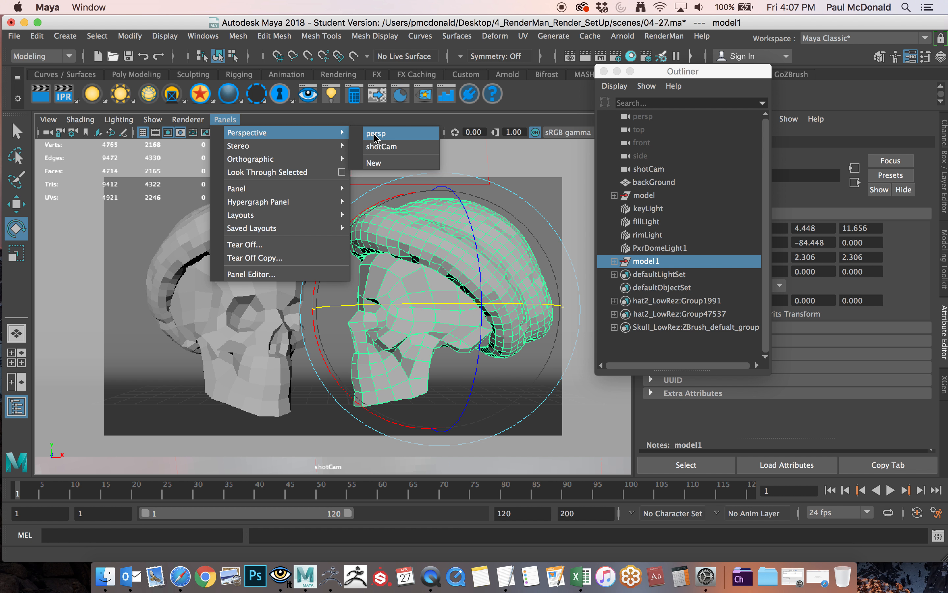
{"action": "left_click", "coordinate": [376, 133]}
{"action": "left_click_drag", "start_coordinate": [380, 272], "coordinate": [278, 322], "text": "alt"}
{"action": "key", "text": "w"}
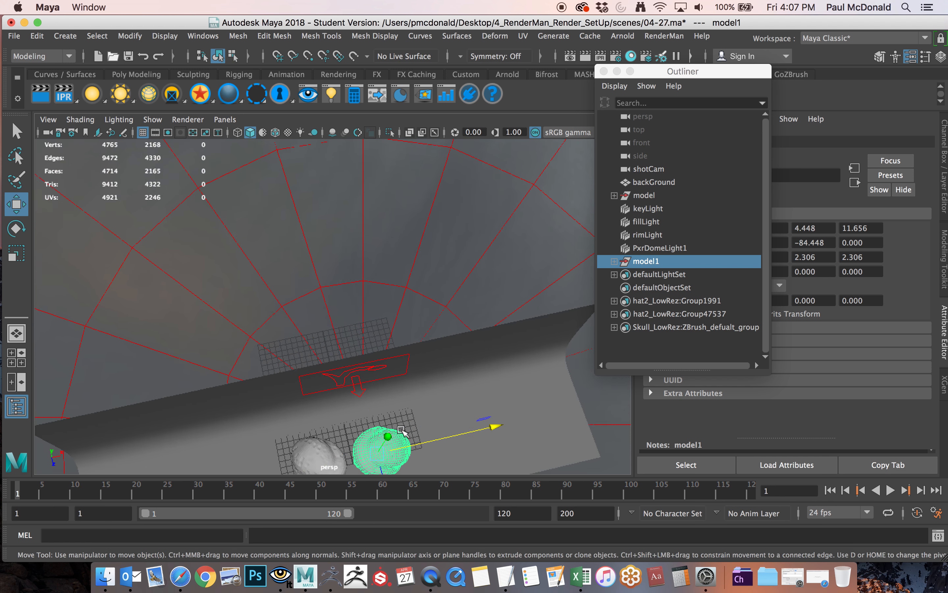
{"action": "mouse_move", "coordinate": [404, 433]}
{"action": "left_mouse_down", "text": "alt"}
{"action": "mouse_move", "coordinate": [418, 439]}
{"action": "mouse_move", "coordinate": [392, 435]}
{"action": "left_mouse_up", "text": "alt"}
{"action": "left_click_drag", "start_coordinate": [437, 376], "coordinate": [439, 376]}
{"action": "left_click_drag", "start_coordinate": [386, 418], "coordinate": [385, 416]}
{"action": "left_click", "coordinate": [225, 119]}
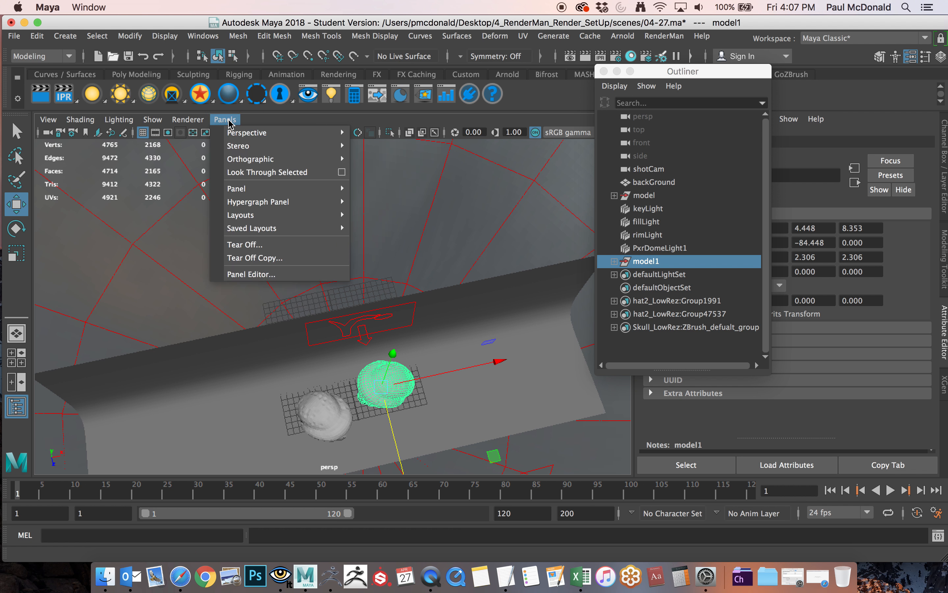
{"action": "mouse_move", "coordinate": [307, 127]}
{"action": "left_click", "coordinate": [393, 142]}
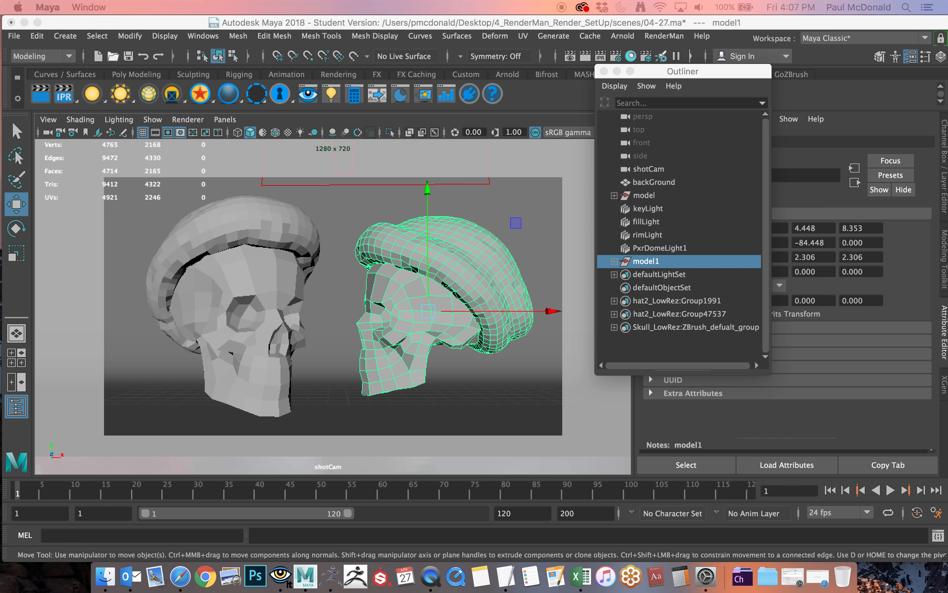
Rerun the IPR render through the current shotCam camera and bring its window over the viewport to check both skulls.
{"action": "right_click", "coordinate": [62, 101]}
{"action": "mouse_move", "coordinate": [88, 120]}
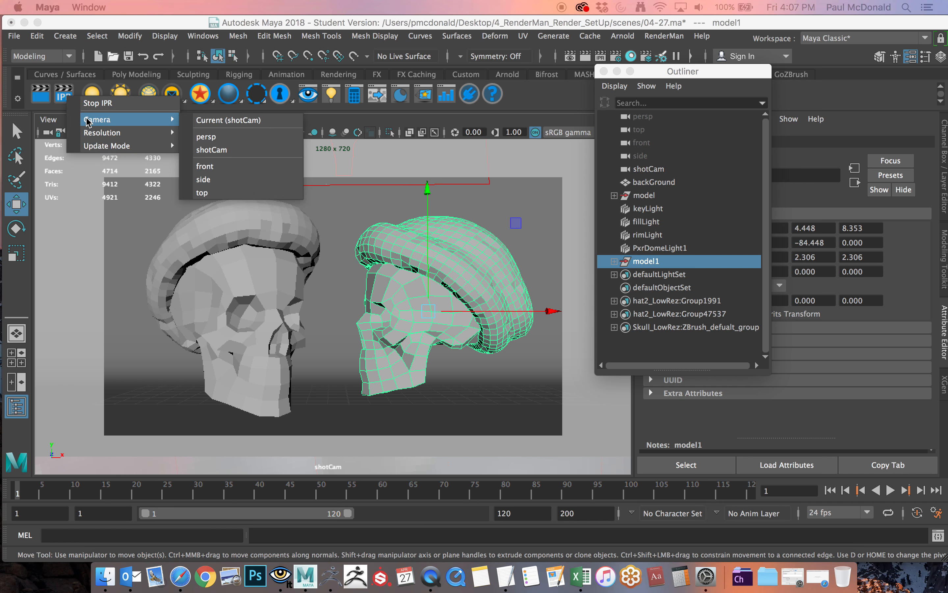
{"action": "left_click", "coordinate": [220, 121]}
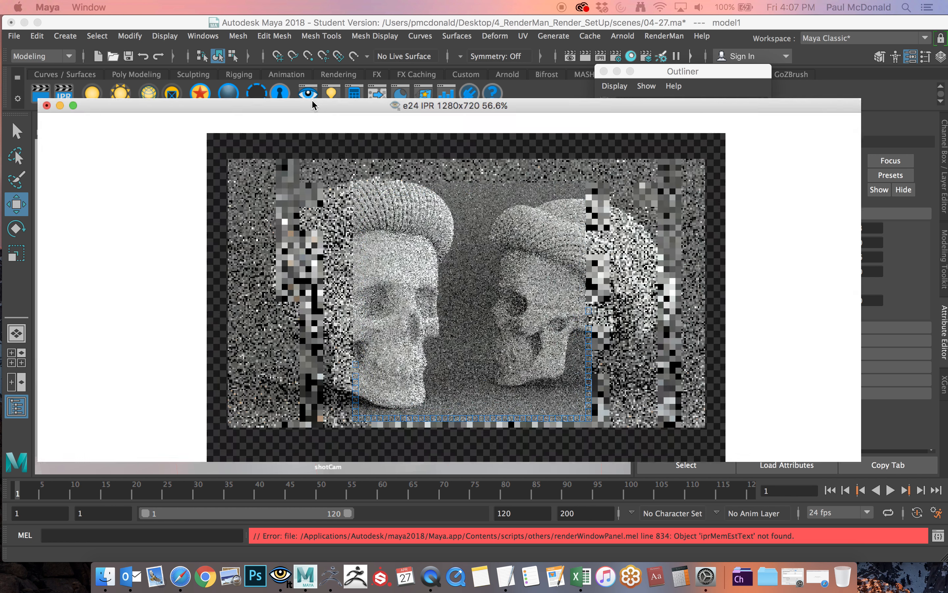
{"action": "left_click_drag", "start_coordinate": [312, 99], "coordinate": [273, 97]}
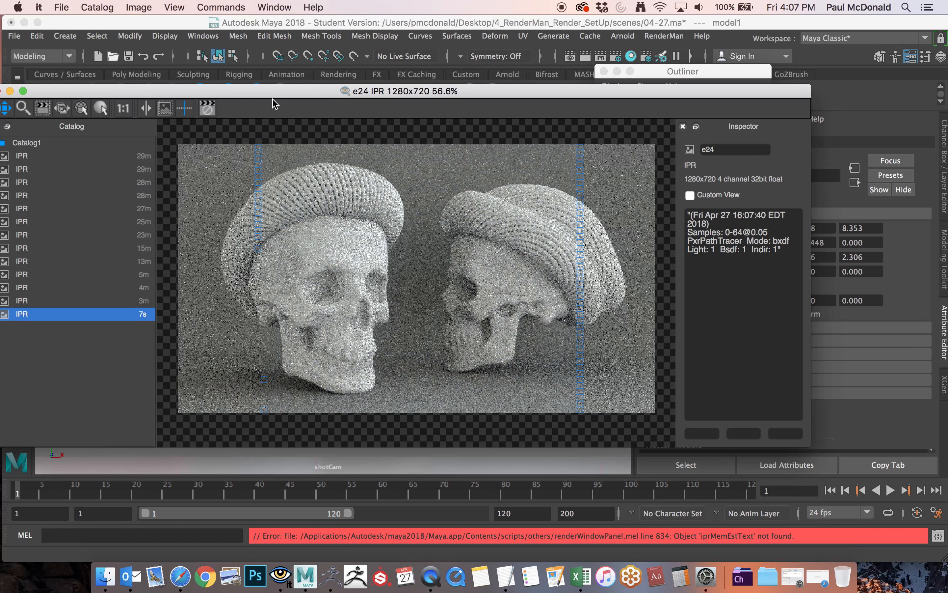
{"action": "left_click_drag", "start_coordinate": [282, 90], "coordinate": [404, 147]}
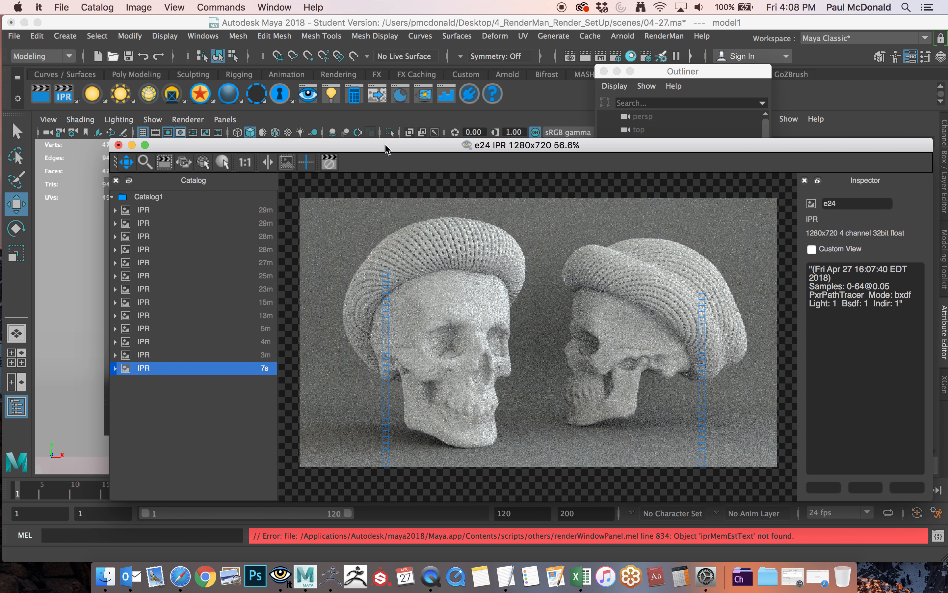
Start a full RenderMan render from shotCam and arrange the render window over the main Maya window.
{"action": "left_click", "coordinate": [40, 95]}
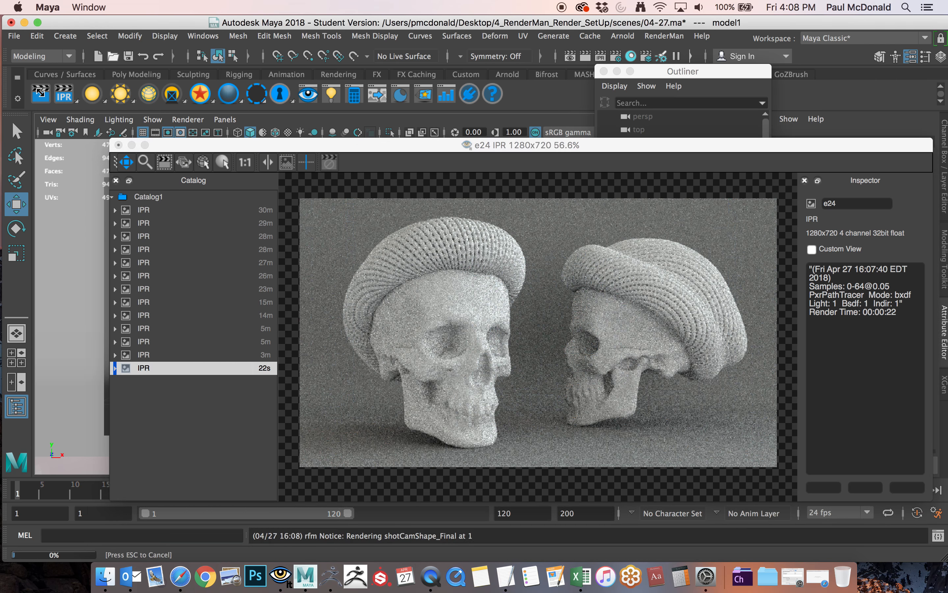
{"action": "left_click", "coordinate": [41, 96]}
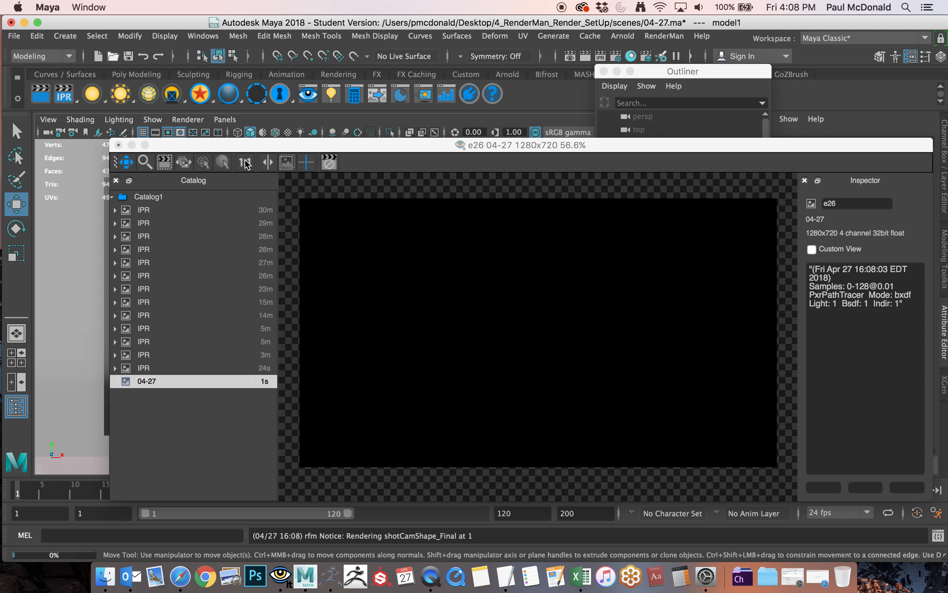
{"action": "left_click_drag", "start_coordinate": [255, 148], "coordinate": [947, 118]}
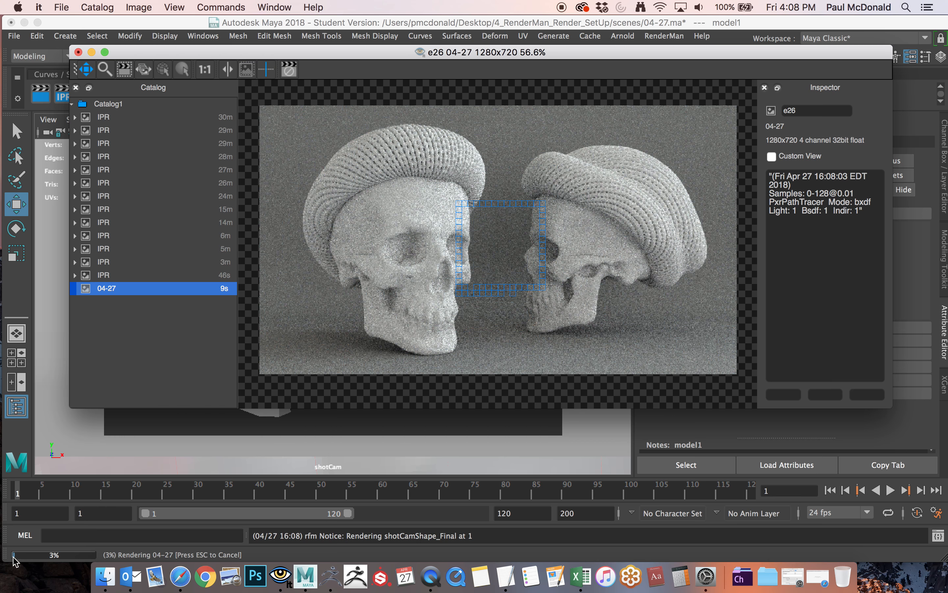
{"action": "left_click_drag", "start_coordinate": [554, 59], "coordinate": [538, 87]}
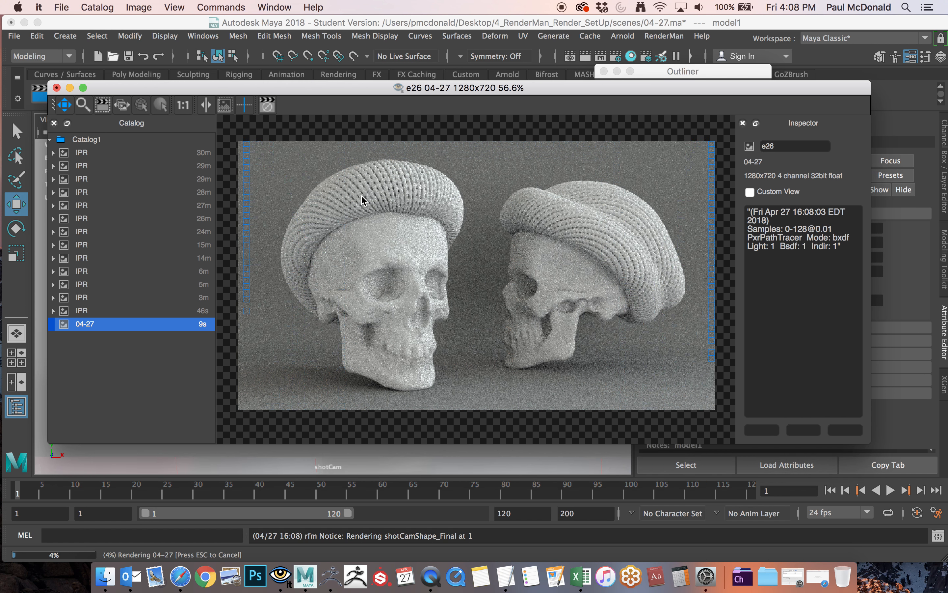
Check the file export options for the 04-27 render and close them without exporting.
{"action": "right_click", "coordinate": [329, 159]}
{"action": "mouse_move", "coordinate": [332, 165]}
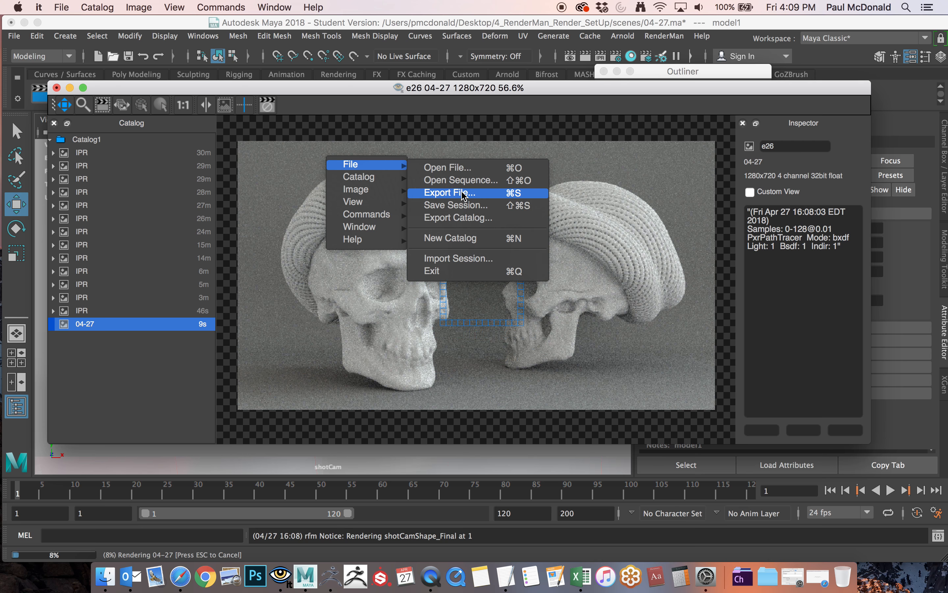
{"action": "left_click", "coordinate": [462, 193]}
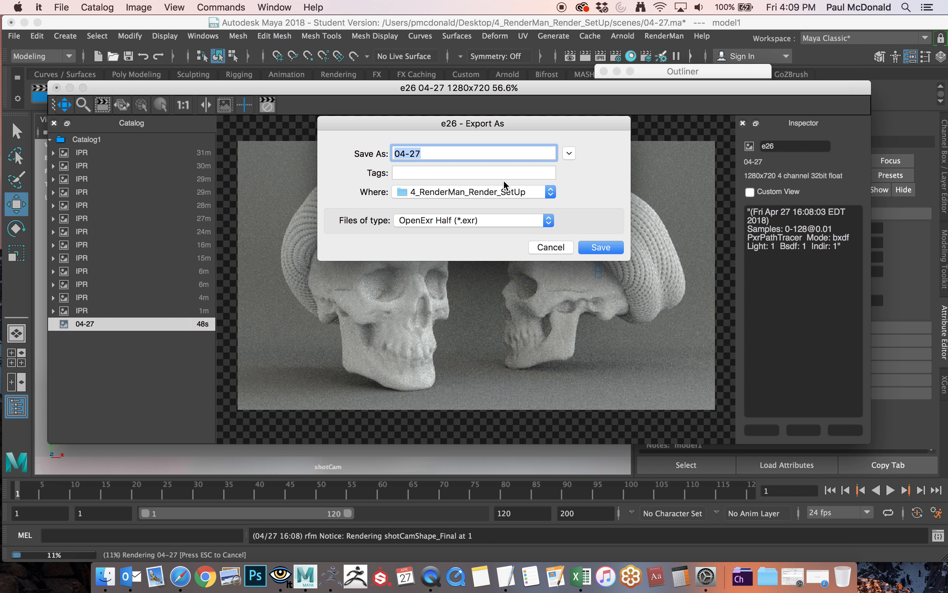
{"action": "left_click", "coordinate": [547, 247]}
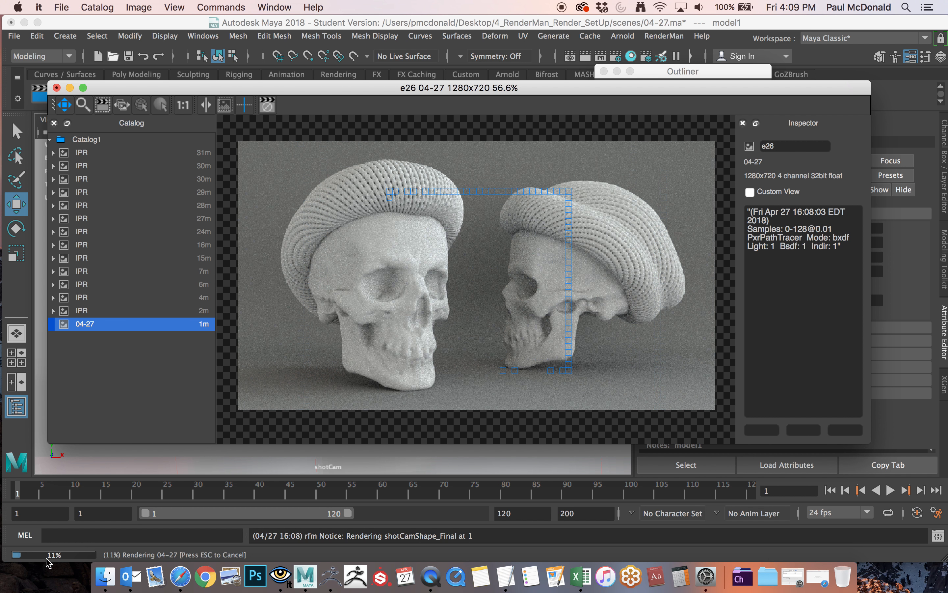
Open the Render Settings beside the render window and show the RenderMan Sampling settings.
{"action": "left_click_drag", "start_coordinate": [590, 92], "coordinate": [581, 141]}
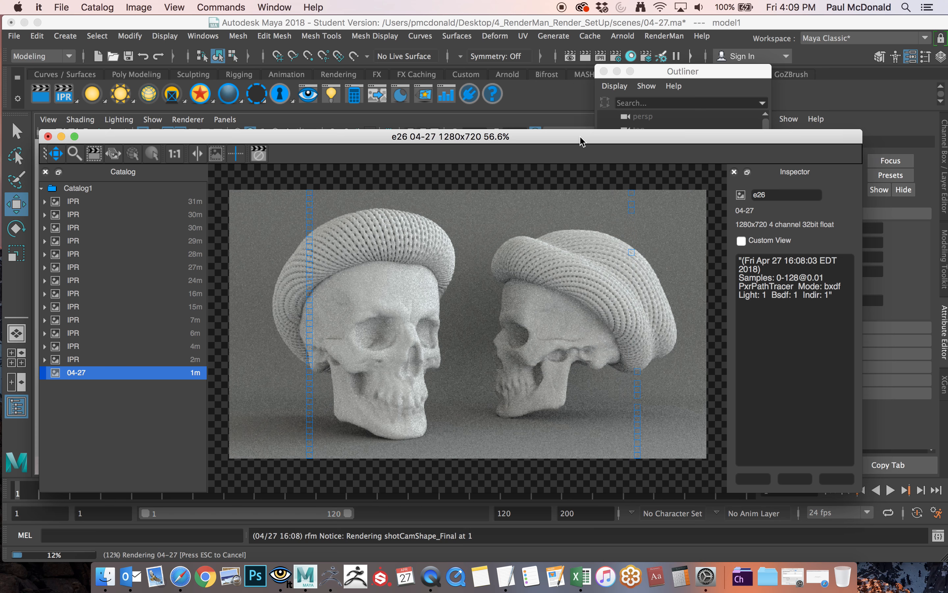
{"action": "left_click_drag", "start_coordinate": [582, 141], "coordinate": [572, 153]}
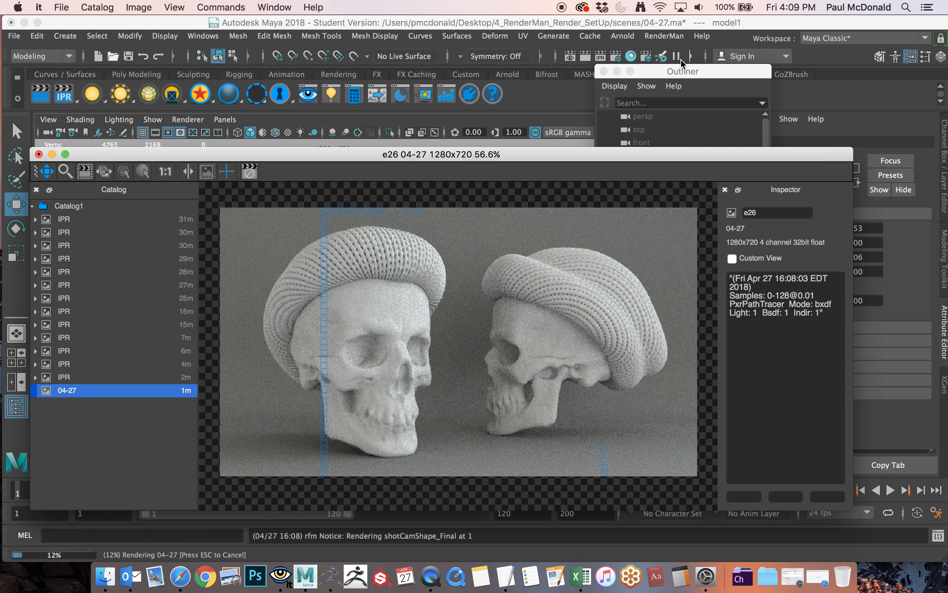
{"action": "left_click", "coordinate": [616, 55]}
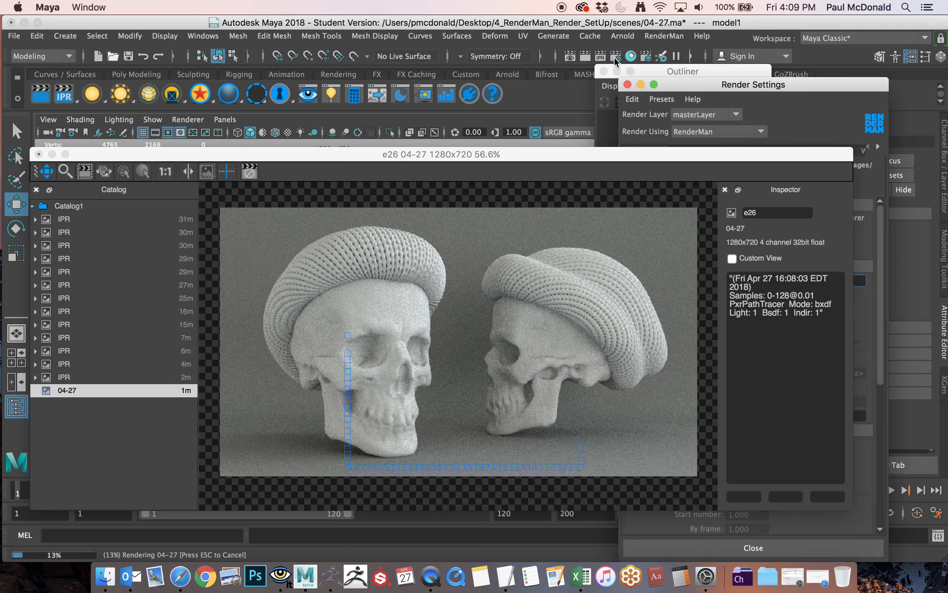
{"action": "left_click_drag", "start_coordinate": [734, 87], "coordinate": [150, 25]}
{"action": "left_click_drag", "start_coordinate": [158, 158], "coordinate": [424, 127]}
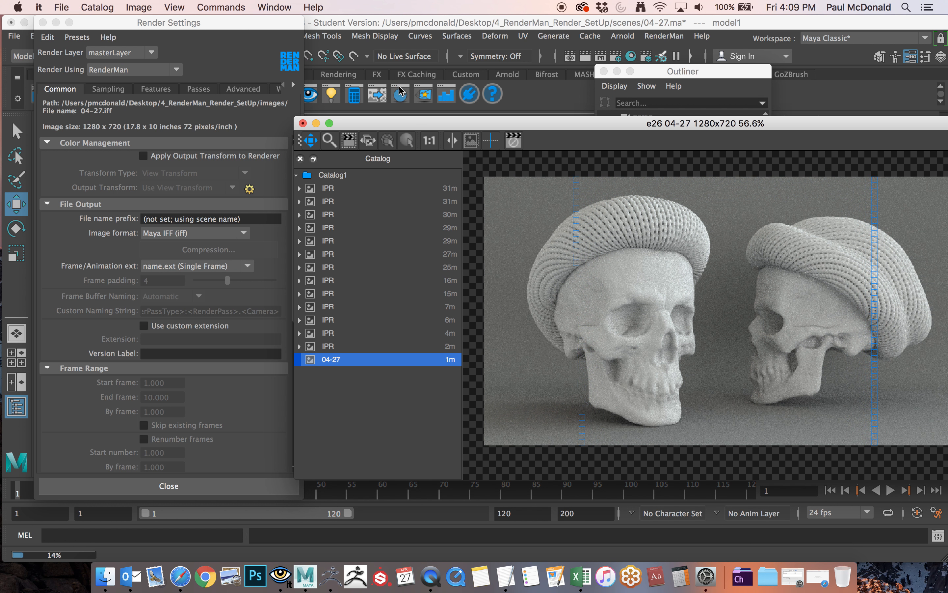
{"action": "left_click", "coordinate": [281, 25]}
{"action": "left_click", "coordinate": [108, 90]}
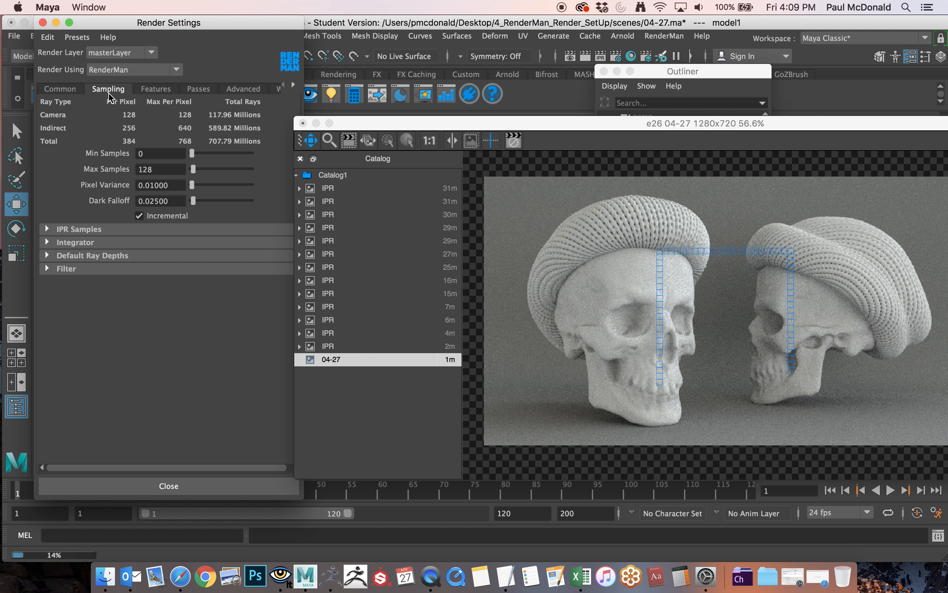
{"action": "left_click_drag", "start_coordinate": [122, 27], "coordinate": [127, 26]}
Load the Draft preset into the RenderMan render settings.
{"action": "left_click", "coordinate": [82, 37]}
{"action": "mouse_move", "coordinate": [99, 64]}
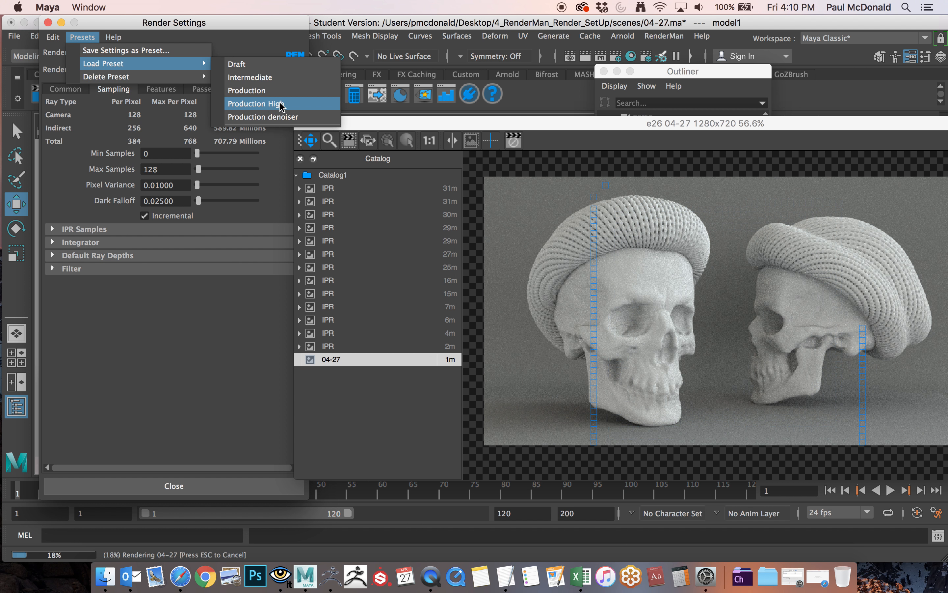
{"action": "left_click", "coordinate": [280, 105]}
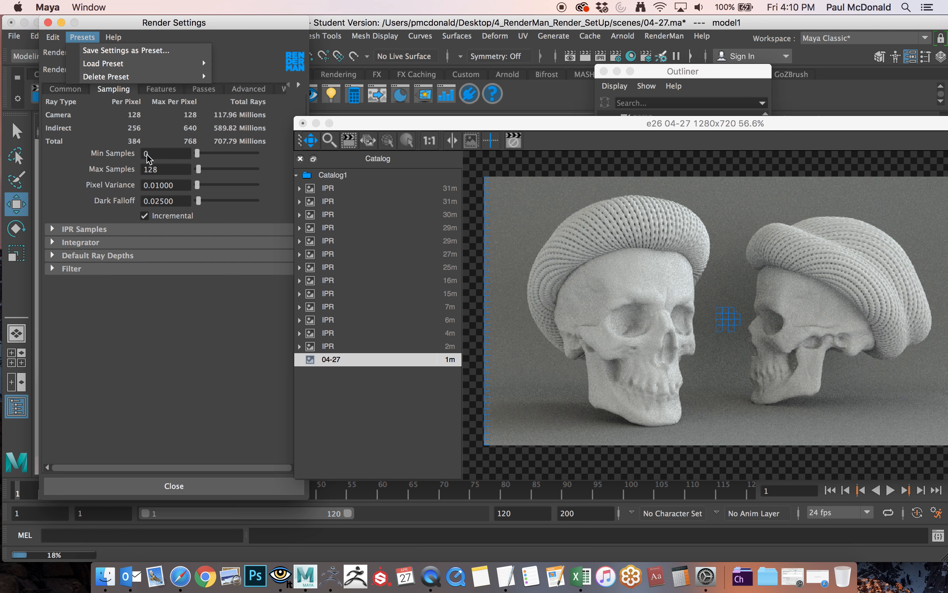
{"action": "mouse_move", "coordinate": [114, 64]}
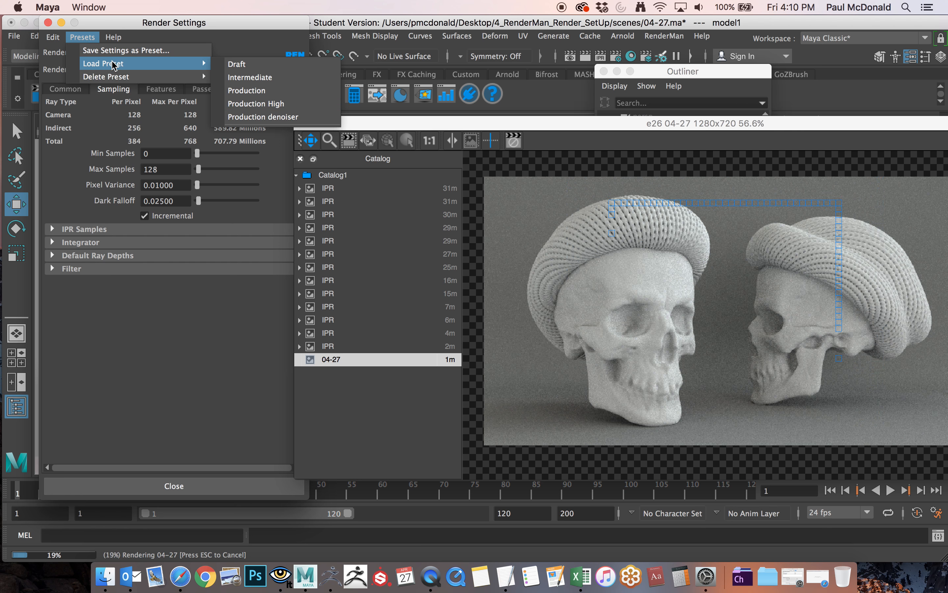
{"action": "left_click", "coordinate": [243, 63]}
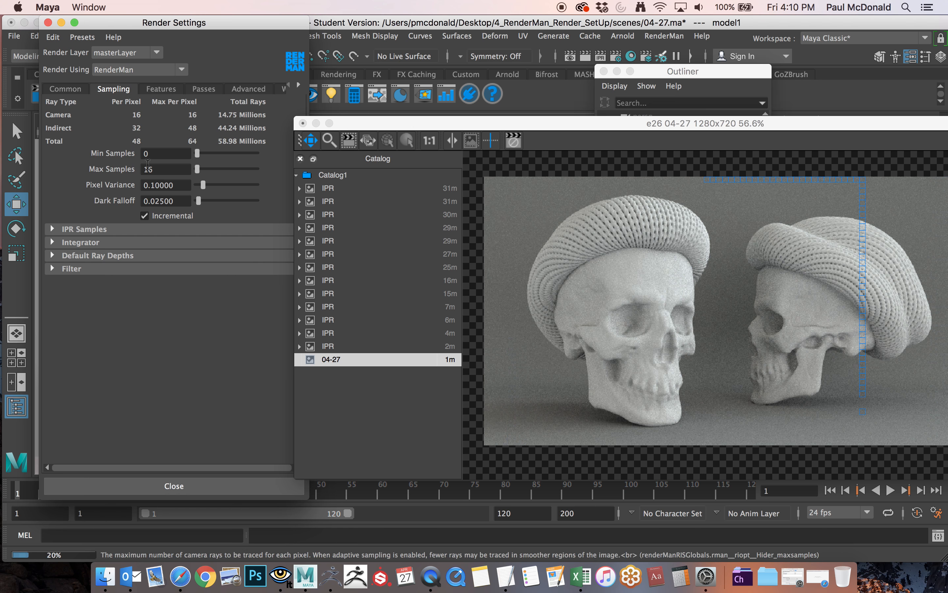
Load the Intermediate preset into the RenderMan render settings.
{"action": "left_click", "coordinate": [82, 37]}
{"action": "mouse_move", "coordinate": [89, 66]}
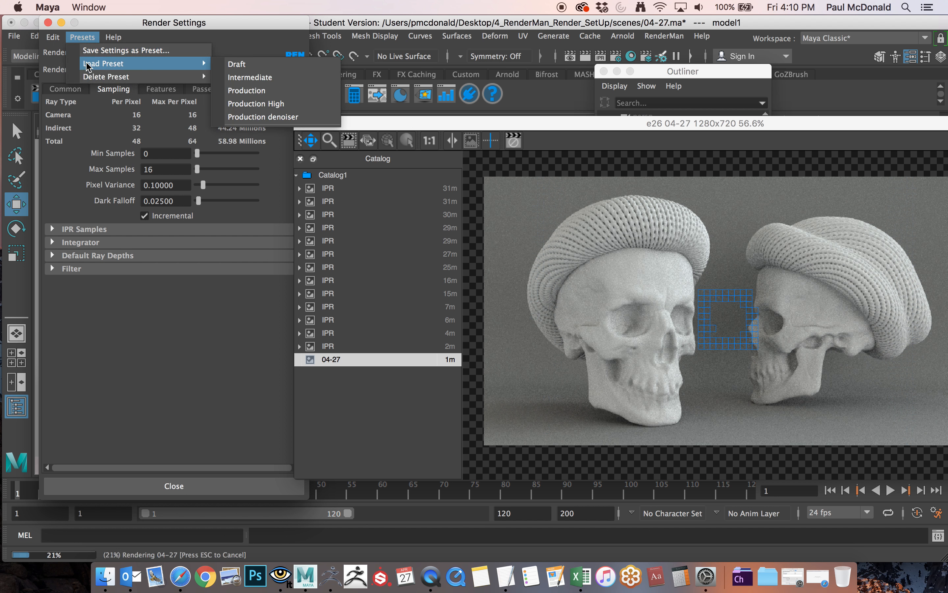
{"action": "left_click", "coordinate": [255, 78]}
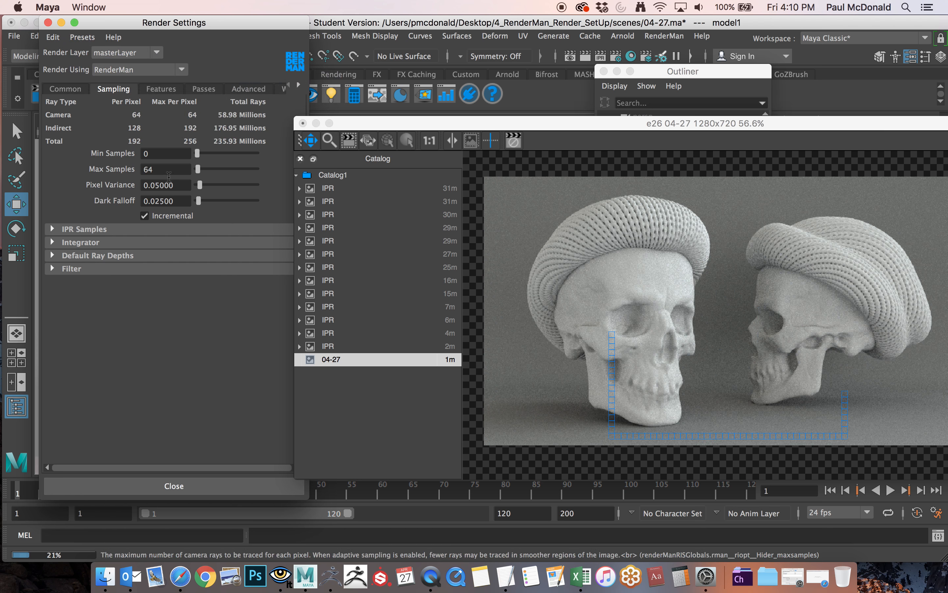
Load the Production preset into the RenderMan render settings.
{"action": "left_click", "coordinate": [82, 37]}
{"action": "mouse_move", "coordinate": [208, 77]}
{"action": "mouse_move", "coordinate": [118, 63]}
{"action": "left_click", "coordinate": [246, 90]}
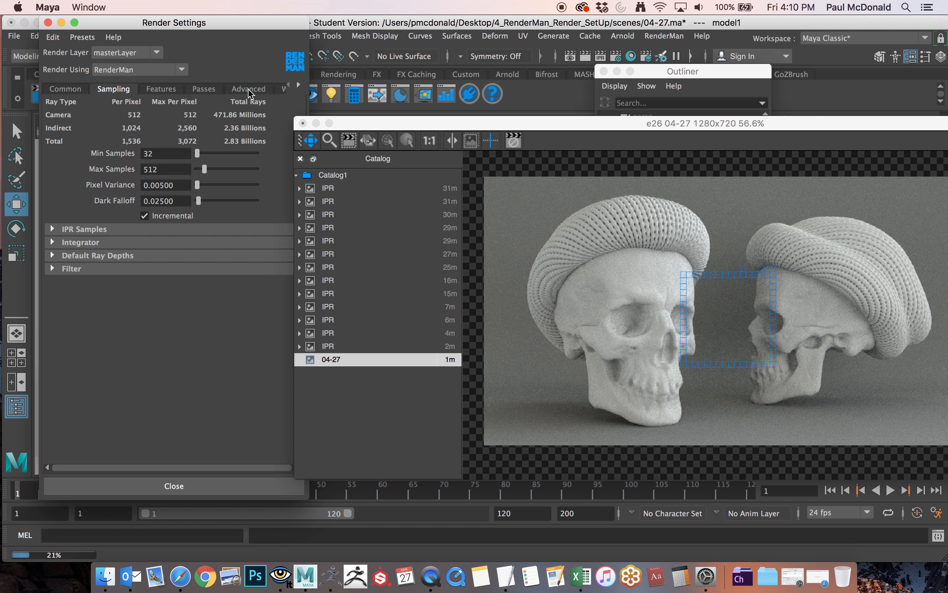
Load the Production High preset into the RenderMan render settings.
{"action": "left_click", "coordinate": [85, 36]}
{"action": "mouse_move", "coordinate": [157, 63]}
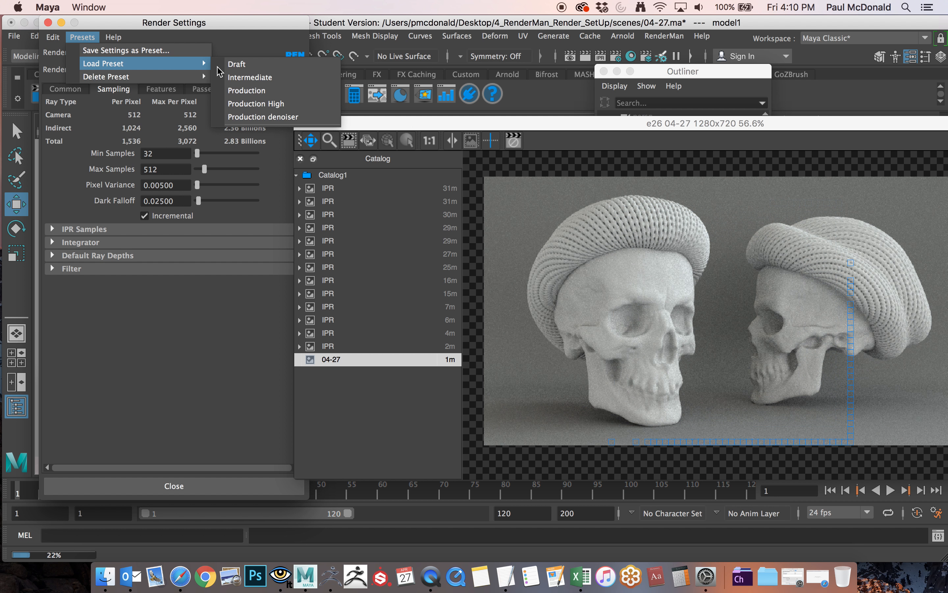
{"action": "left_click", "coordinate": [258, 104]}
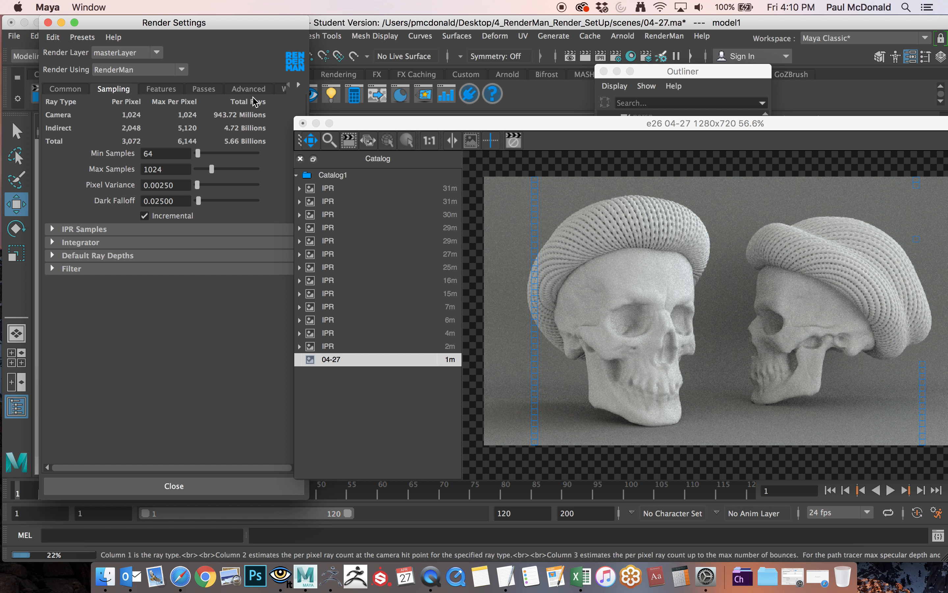
Load the Production denoiser preset into the RenderMan render settings.
{"action": "left_click", "coordinate": [83, 37]}
{"action": "mouse_move", "coordinate": [118, 63]}
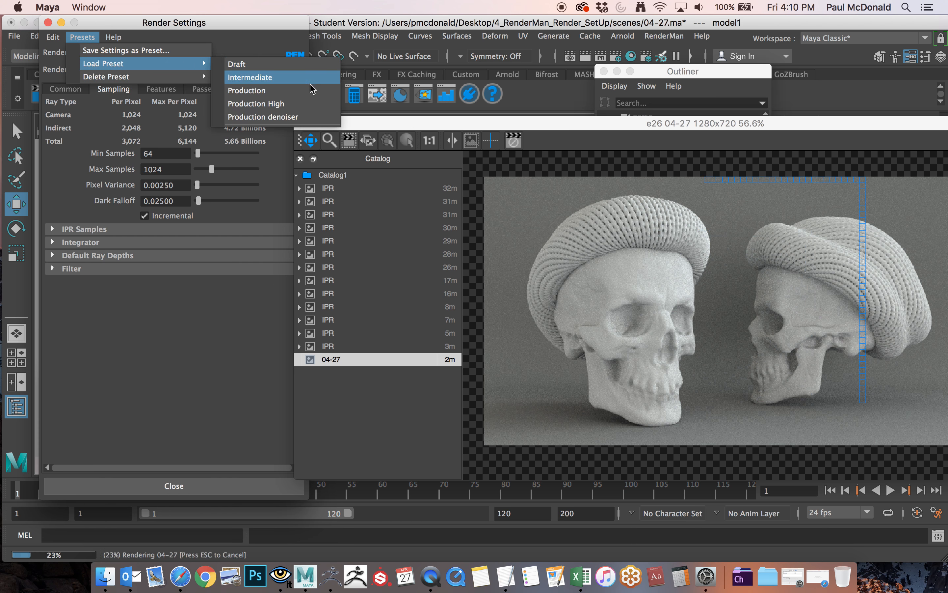
{"action": "left_click", "coordinate": [298, 117]}
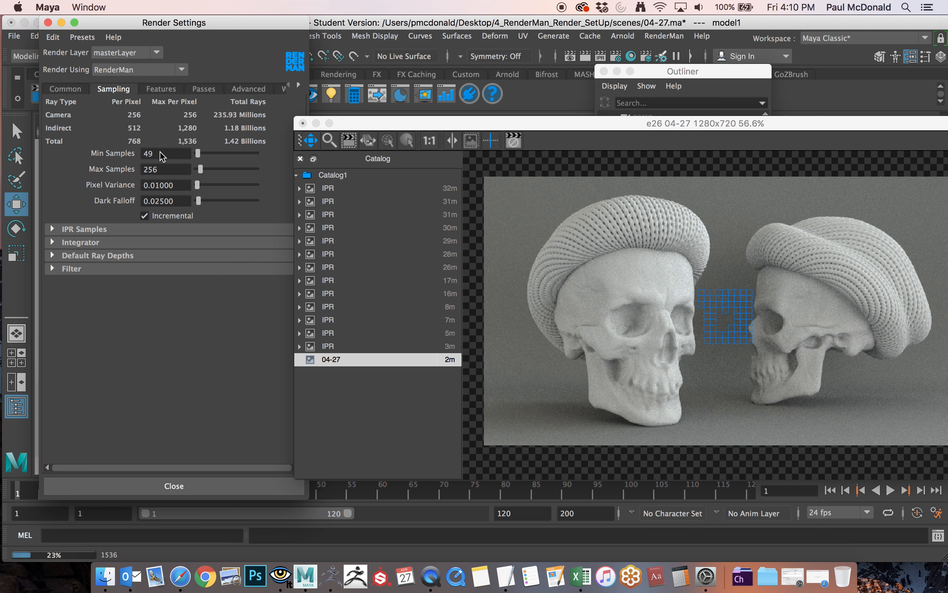
Switch the RenderMan render settings back to the Production High preset.
{"action": "left_click", "coordinate": [83, 37]}
{"action": "mouse_move", "coordinate": [188, 63]}
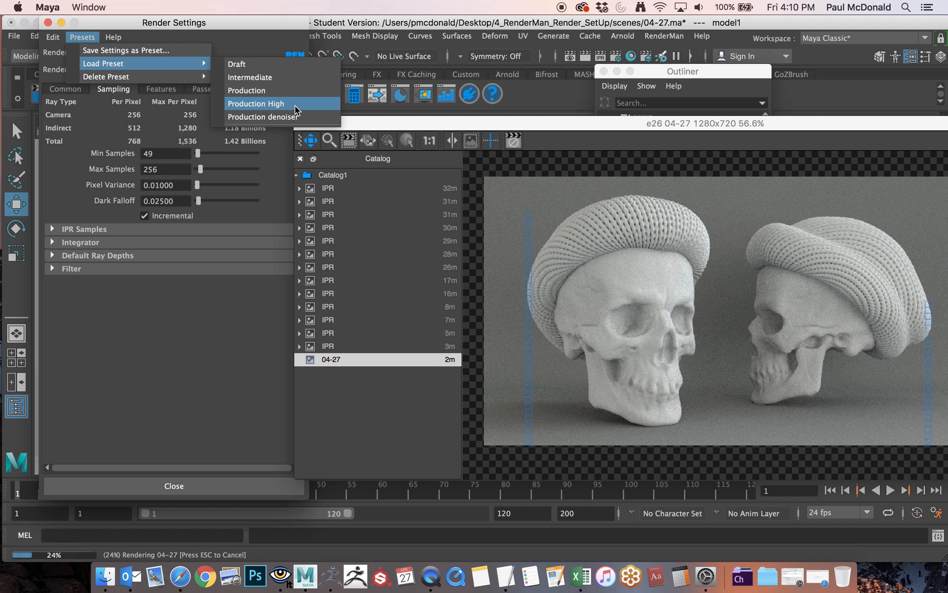
{"action": "left_click", "coordinate": [266, 103]}
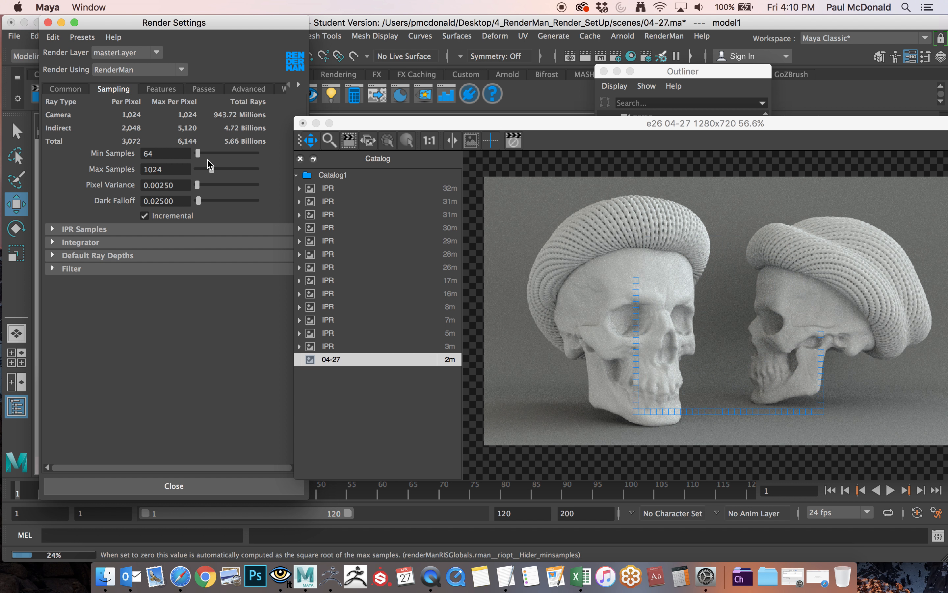
Close the Render Settings and start a new final render from shotCam with the Production High sampling.
{"action": "left_click_drag", "start_coordinate": [361, 129], "coordinate": [297, 147]}
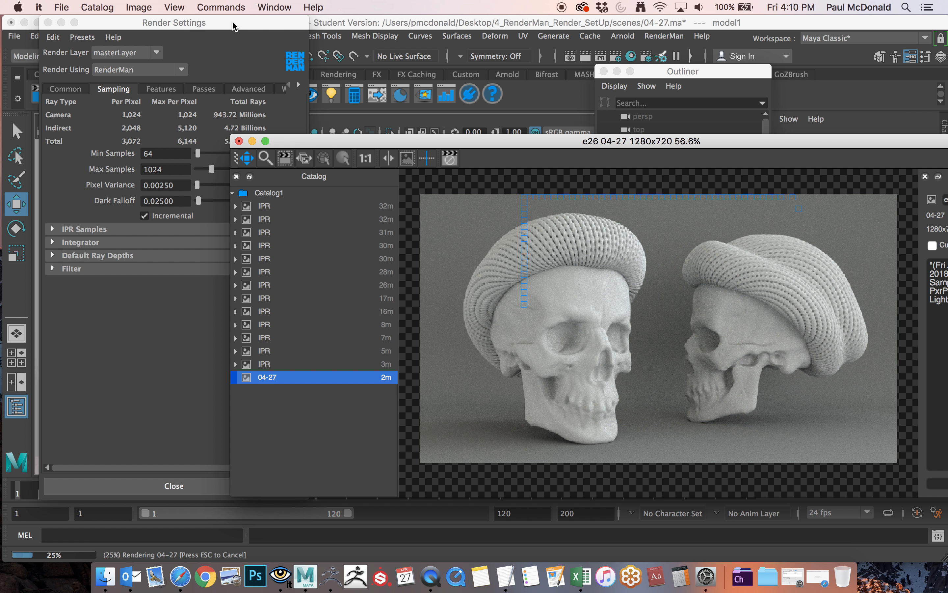
{"action": "left_click", "coordinate": [48, 23]}
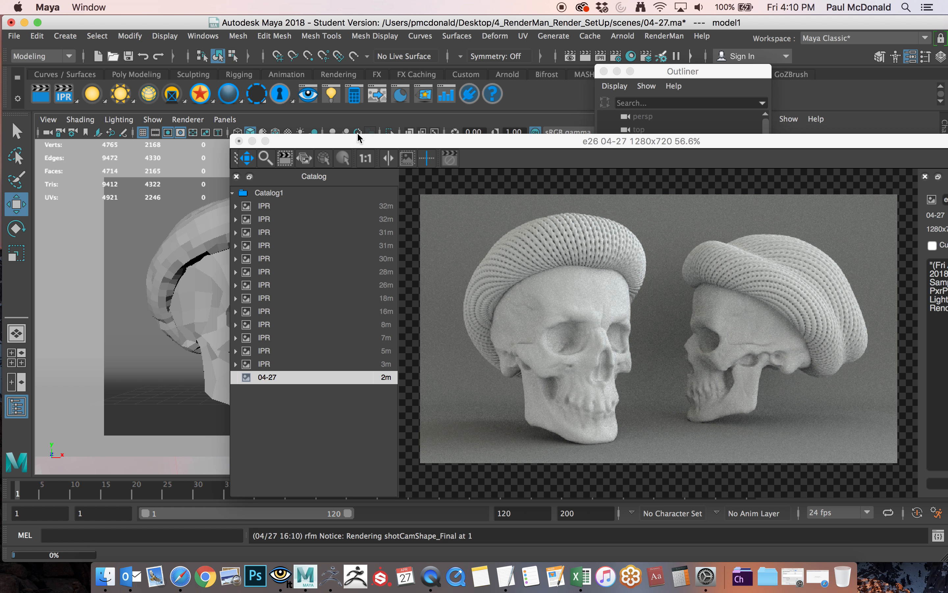
{"action": "left_click_drag", "start_coordinate": [359, 142], "coordinate": [333, 86]}
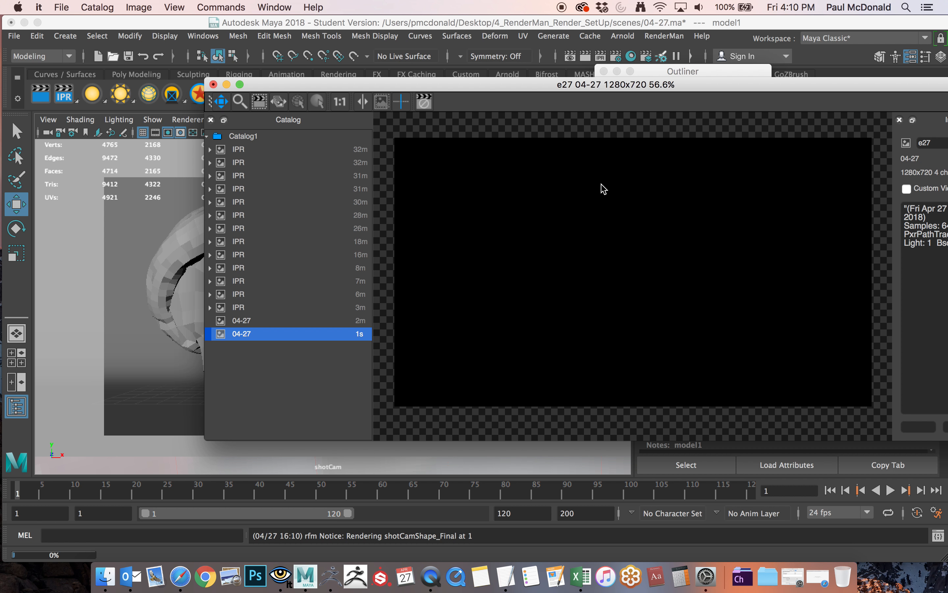
Arrange the Render Settings beside the render window and review the presets available to load.
{"action": "left_click_drag", "start_coordinate": [402, 45], "coordinate": [180, 45]}
{"action": "left_click_drag", "start_coordinate": [260, 82], "coordinate": [313, 93]}
{"action": "left_click_drag", "start_coordinate": [160, 45], "coordinate": [187, 49]}
{"action": "left_click", "coordinate": [68, 60]}
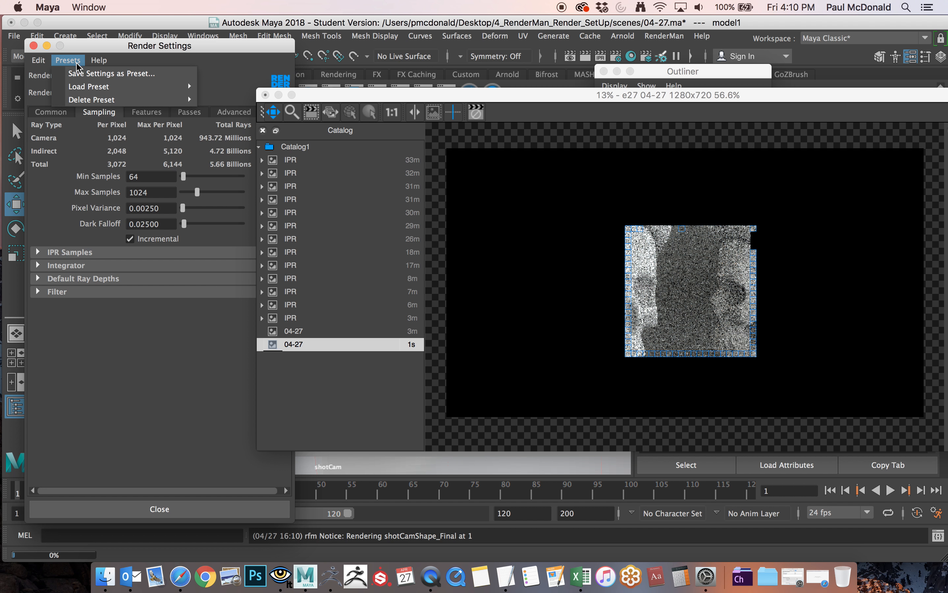
{"action": "mouse_move", "coordinate": [177, 86]}
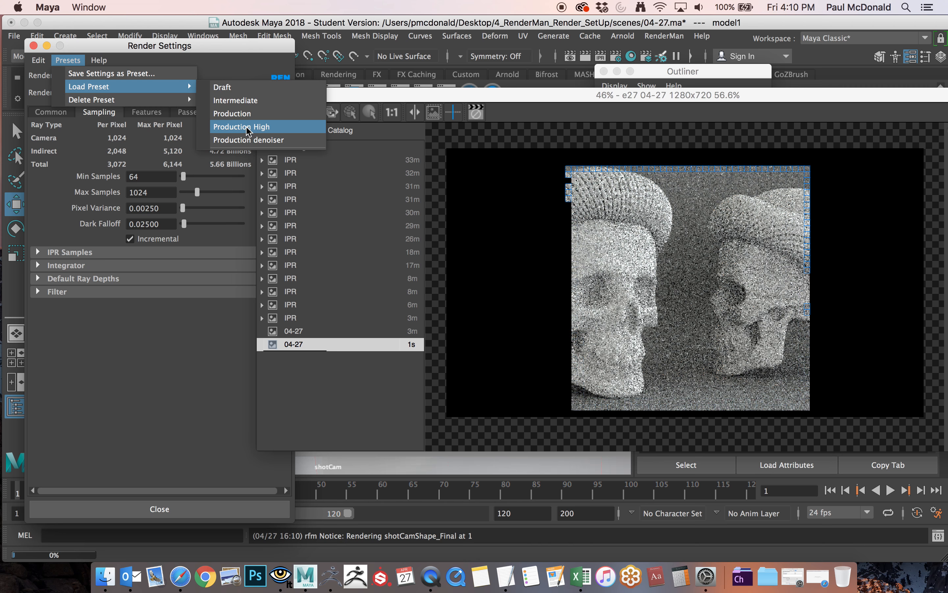
{"action": "left_click", "coordinate": [249, 47]}
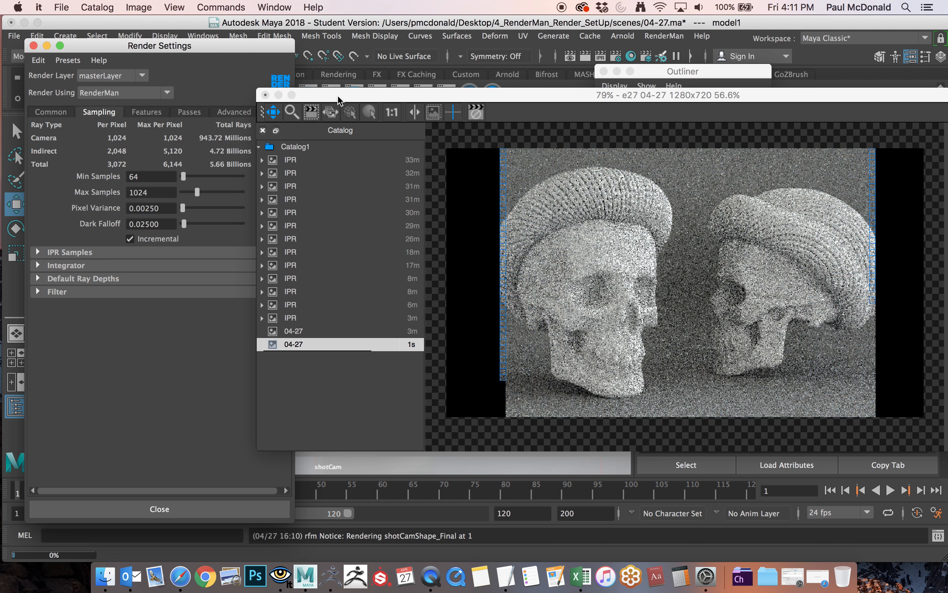
Show the file and export options for the rendered image.
{"action": "left_click_drag", "start_coordinate": [336, 94], "coordinate": [305, 69]}
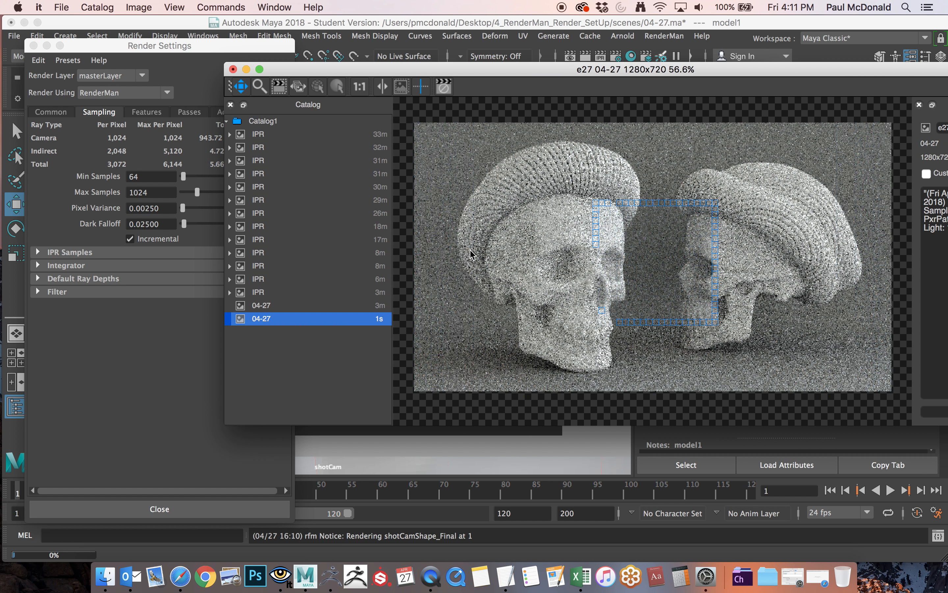
{"action": "right_click", "coordinate": [491, 164]}
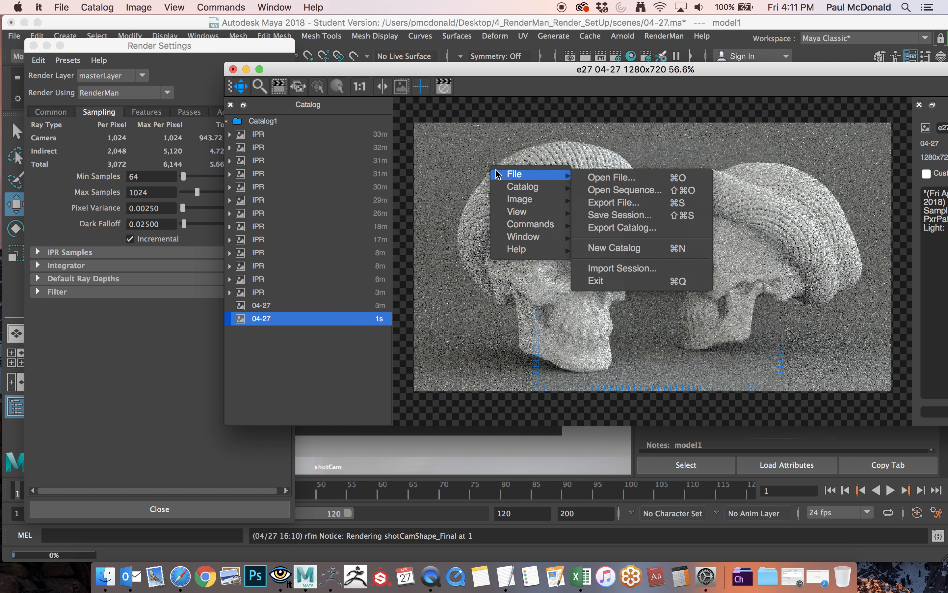
{"action": "left_click", "coordinate": [455, 156]}
{"action": "right_click", "coordinate": [465, 146]}
{"action": "mouse_move", "coordinate": [489, 154]}
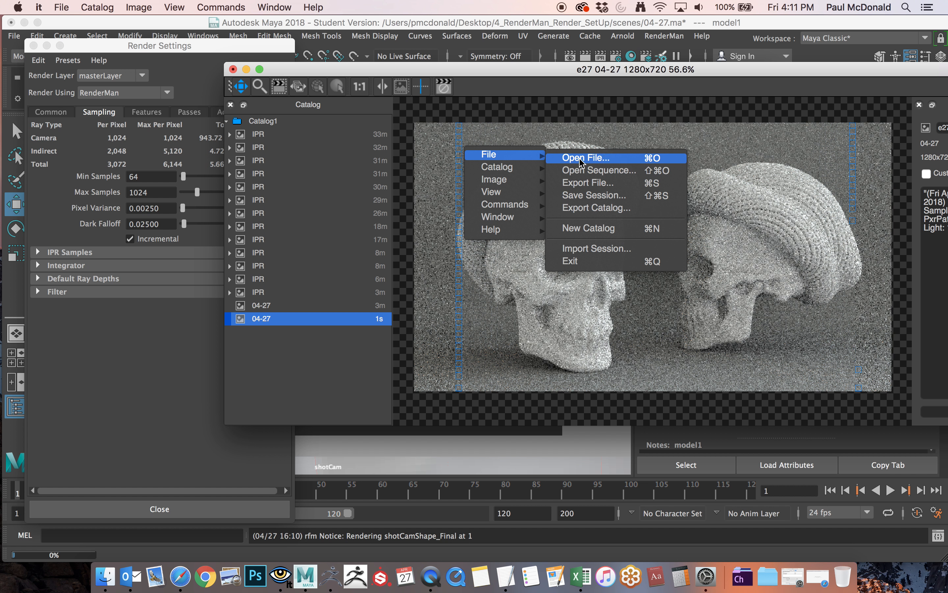
{"action": "left_click", "coordinate": [451, 138]}
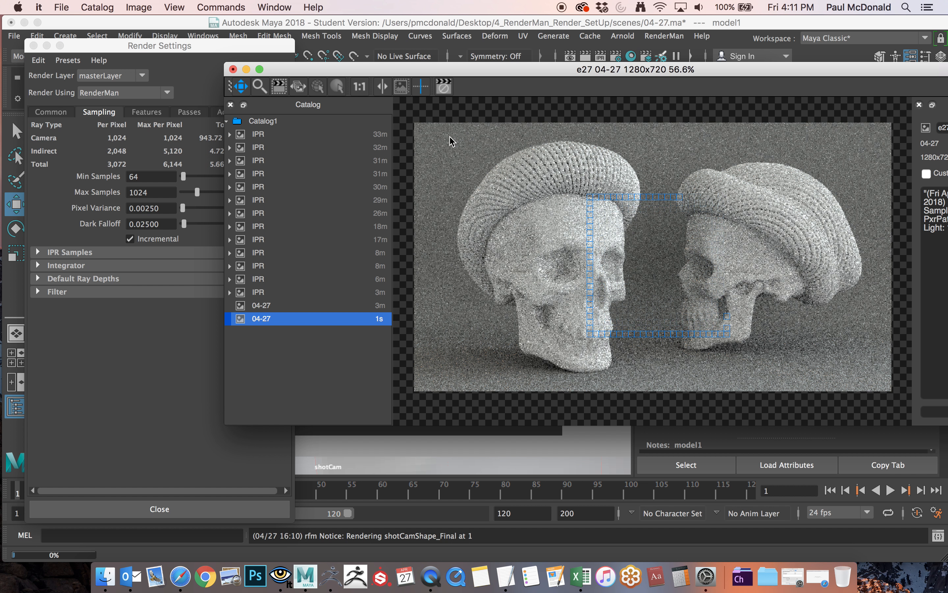
Bring the render's Inspector details into view and show the list of loadable render quality presets.
{"action": "left_click_drag", "start_coordinate": [495, 68], "coordinate": [402, 62]}
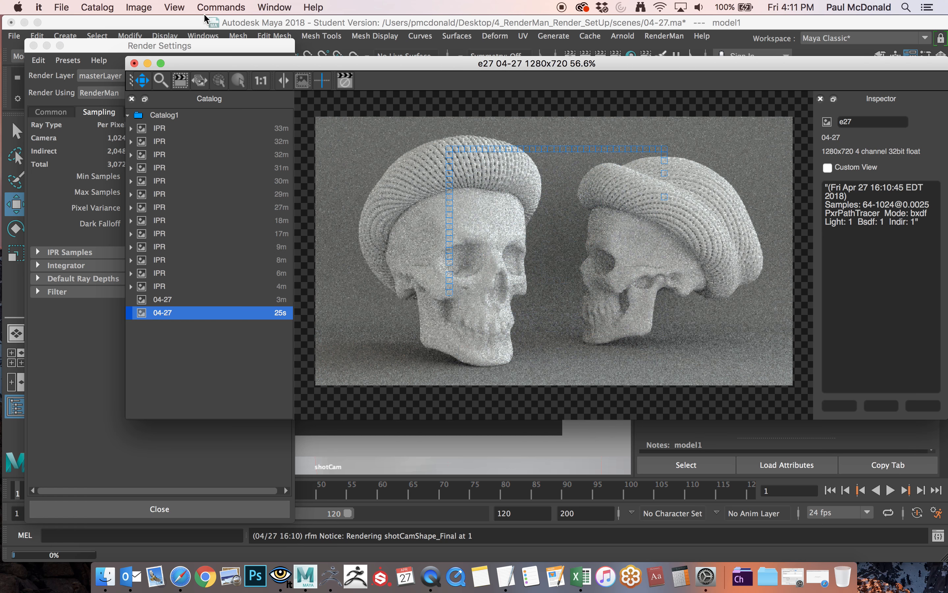
{"action": "left_click", "coordinate": [110, 52]}
{"action": "left_click", "coordinate": [68, 60]}
{"action": "mouse_move", "coordinate": [86, 89]}
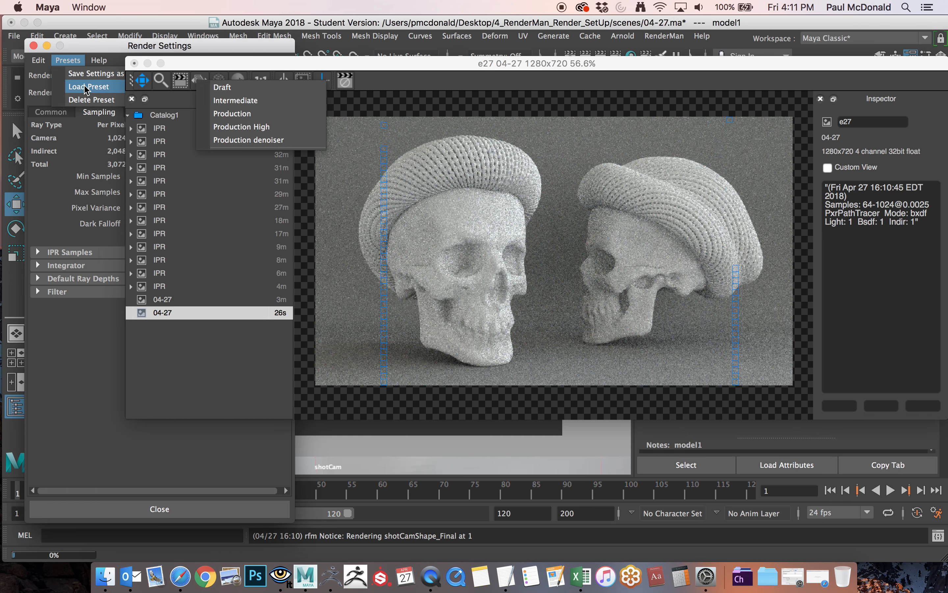
{"action": "left_click", "coordinate": [232, 113]}
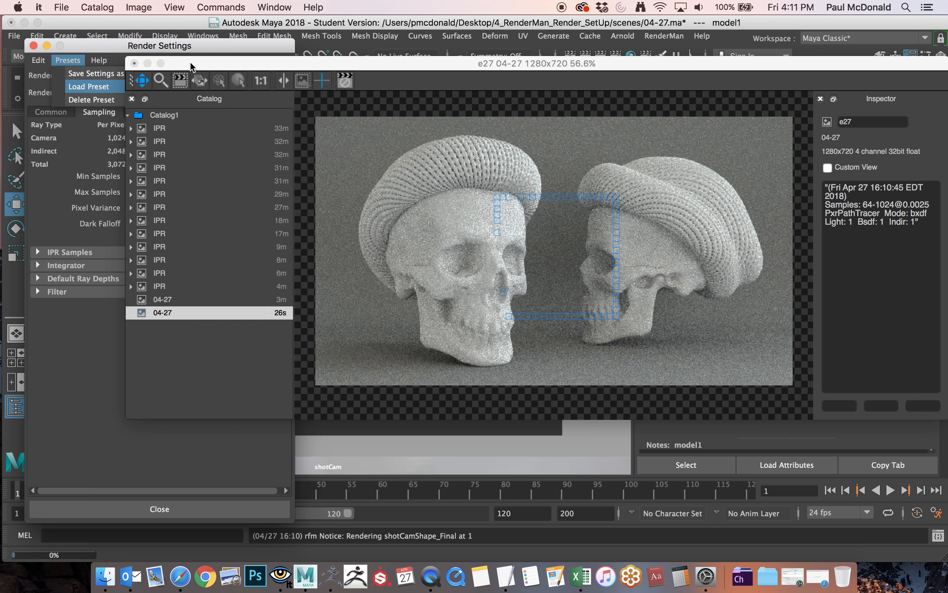